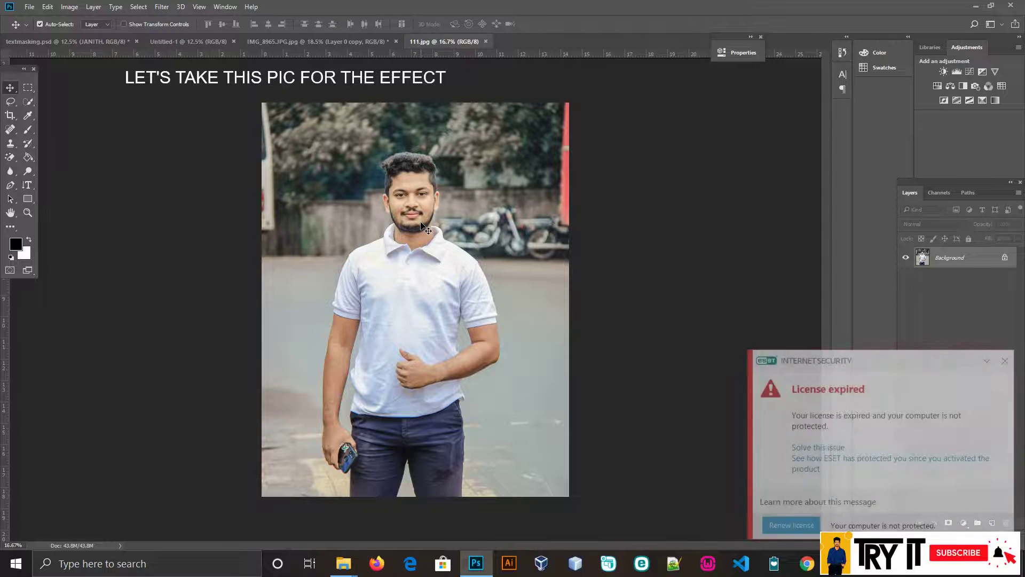
- Dismiss the antivirus notification, view the finished text-masking example in textmasking.psd, and return to the 111.jpg portrait
left_click(1005, 360)
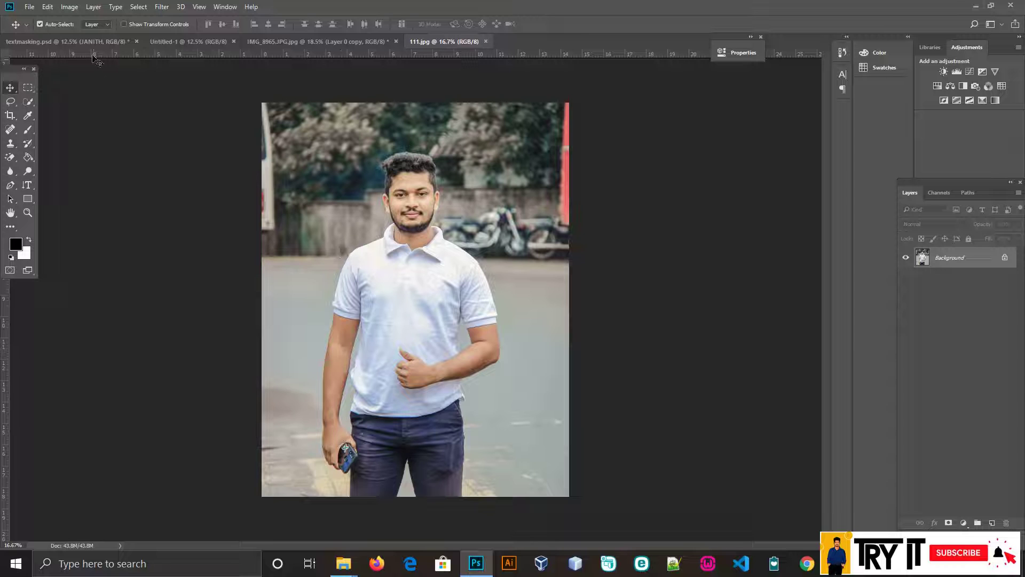
left_click(115, 46)
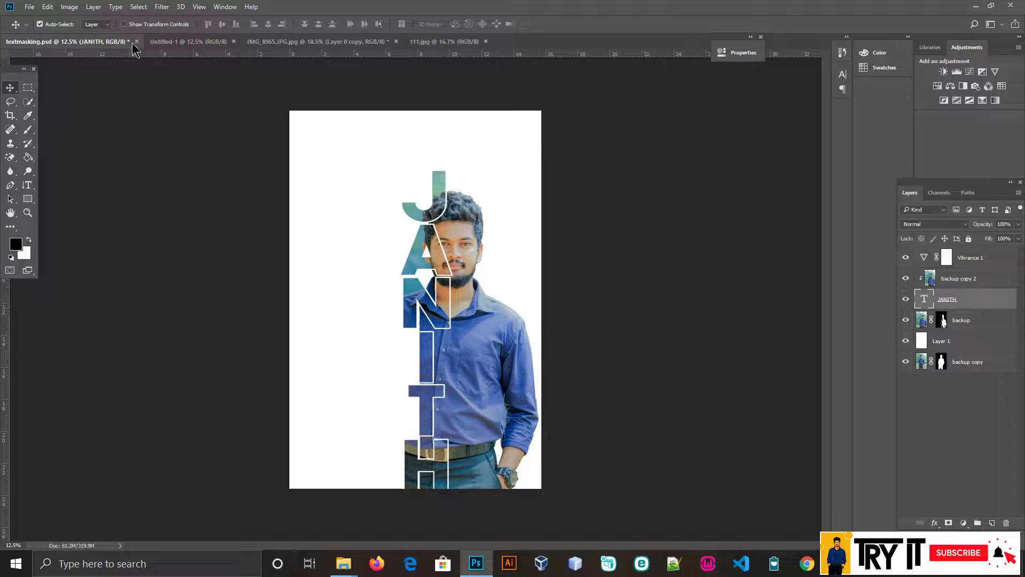
left_click(442, 47)
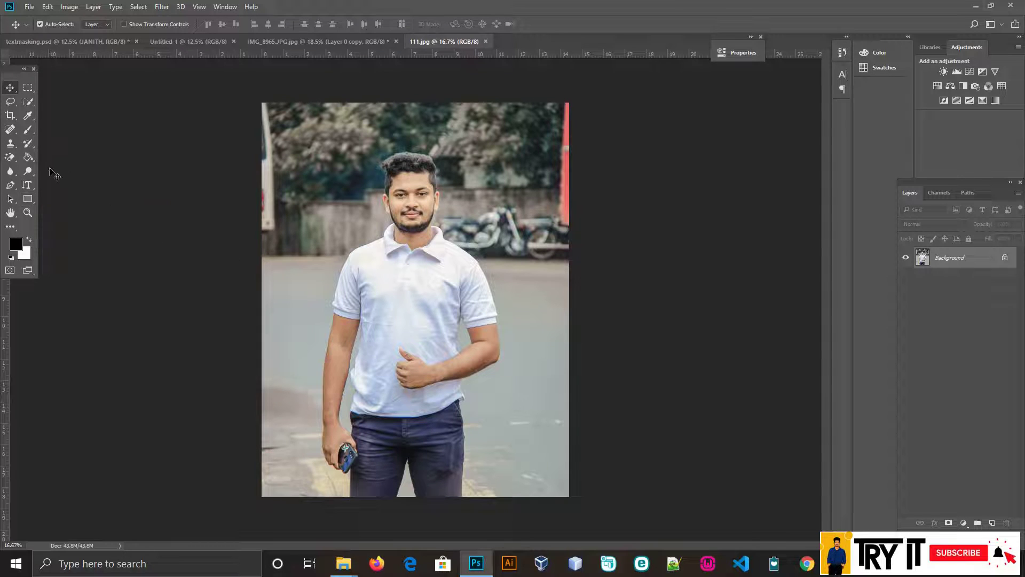
- Select the man from his hair down to his trousers with the Quick Selection tool and an enlarged brush
left_click(29, 102)
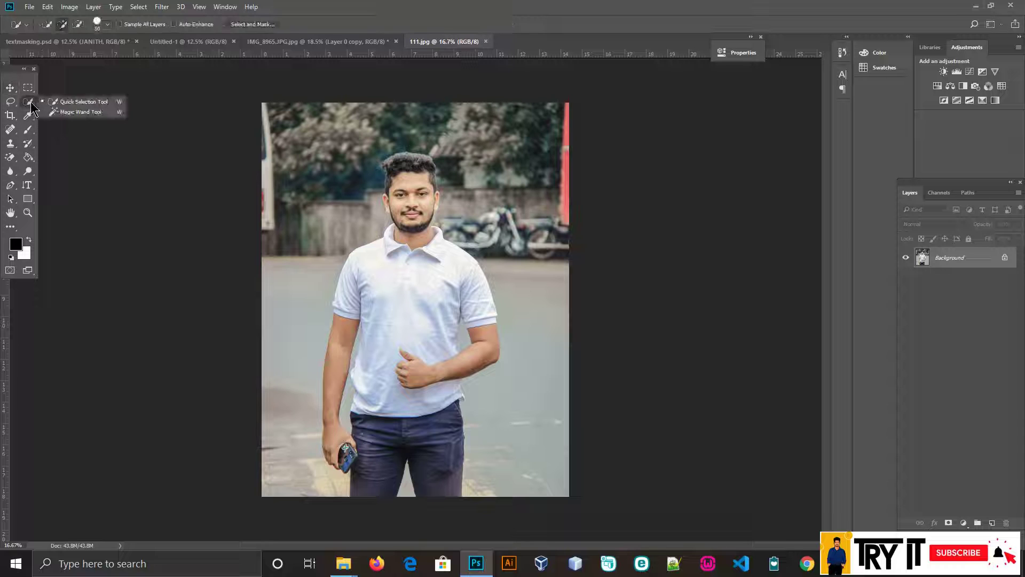
left_click(60, 102)
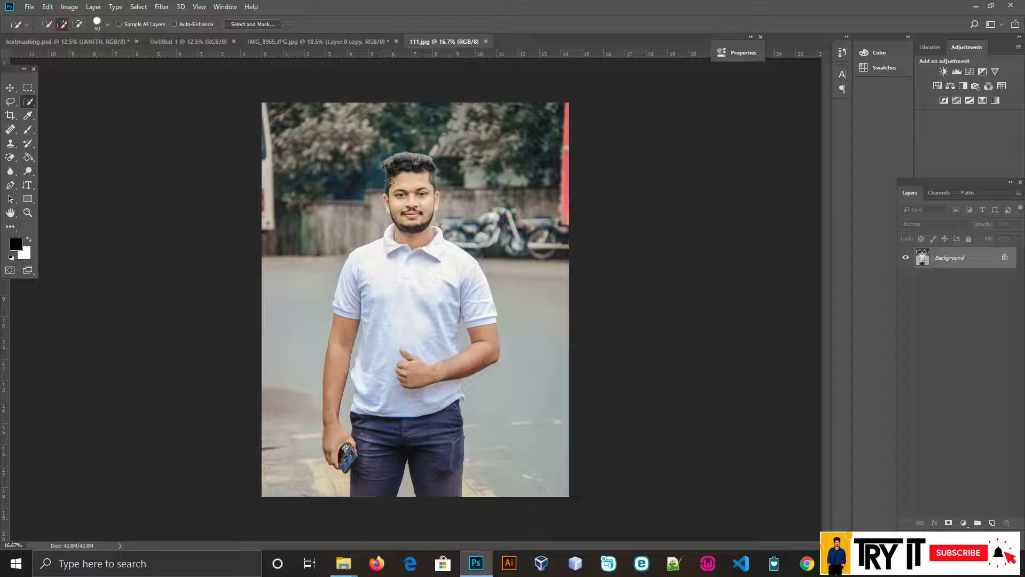
key("bracketright")
key("bracketright")
key("bracketright")
key("bracketright")
key("bracketright")
mouse_move(401, 169)
left_mouse_down()
mouse_move(402, 261)
mouse_move(375, 273)
mouse_move(365, 327)
mouse_move(389, 325)
mouse_move(427, 290)
mouse_move(477, 344)
mouse_move(392, 375)
mouse_move(356, 369)
mouse_move(345, 335)
mouse_move(374, 435)
mouse_move(424, 419)
mouse_move(436, 432)
mouse_move(435, 464)
mouse_move(425, 465)
mouse_move(432, 429)
left_mouse_up()
- Add the man's two ears and the missing hair at the sides of his head to the selection
key("ctrl+plus")
scroll(425, 356, "up", 4)
scroll(362, 353, "down", 4)
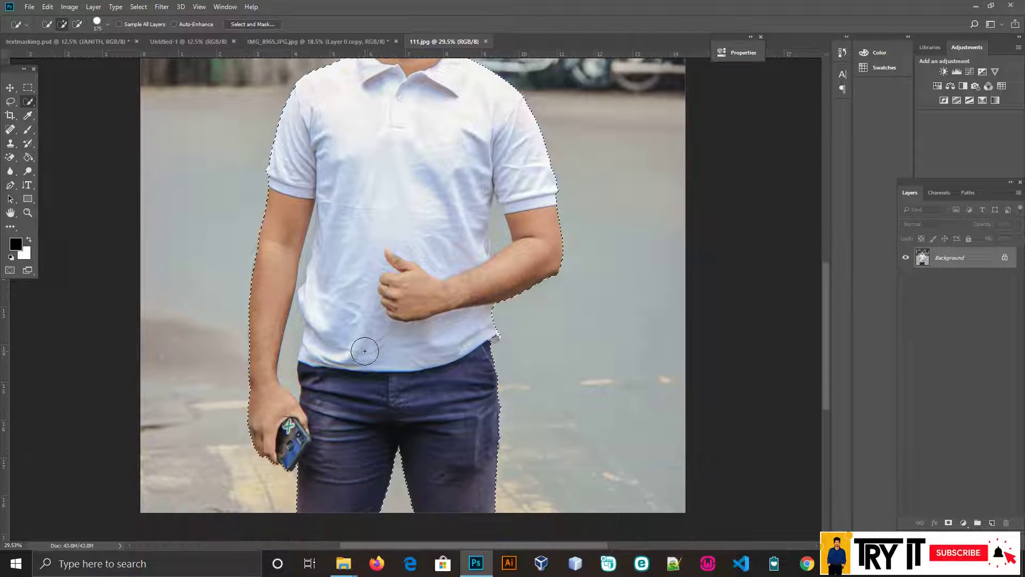
scroll(402, 352, "up", 1)
scroll(402, 352, "up", 1)
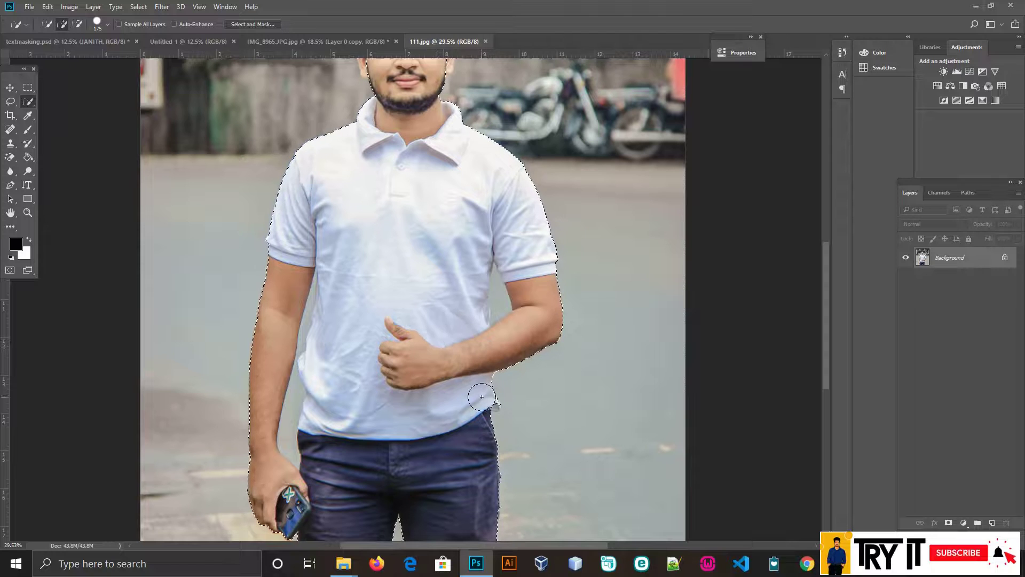
scroll(431, 356, "up", 2)
scroll(412, 297, "up", 5)
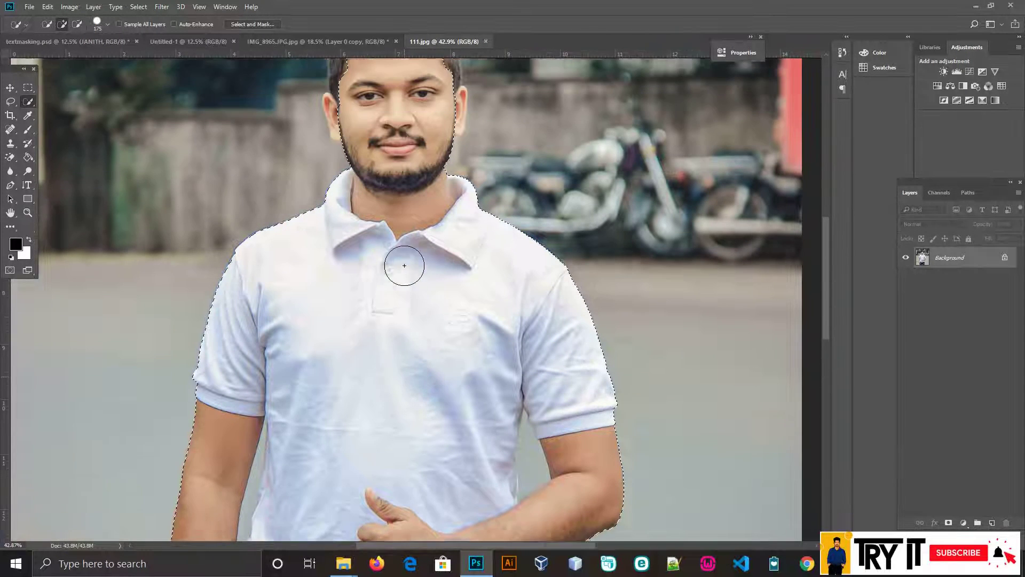
scroll(404, 266, "up", 3)
scroll(400, 251, "up", 2)
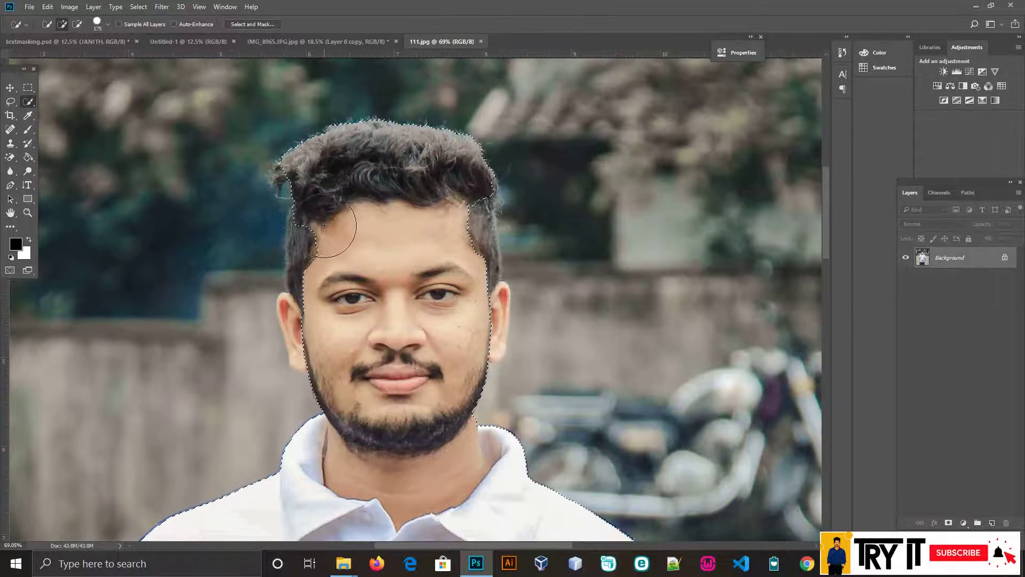
left_click_drag(317, 311, 323, 328)
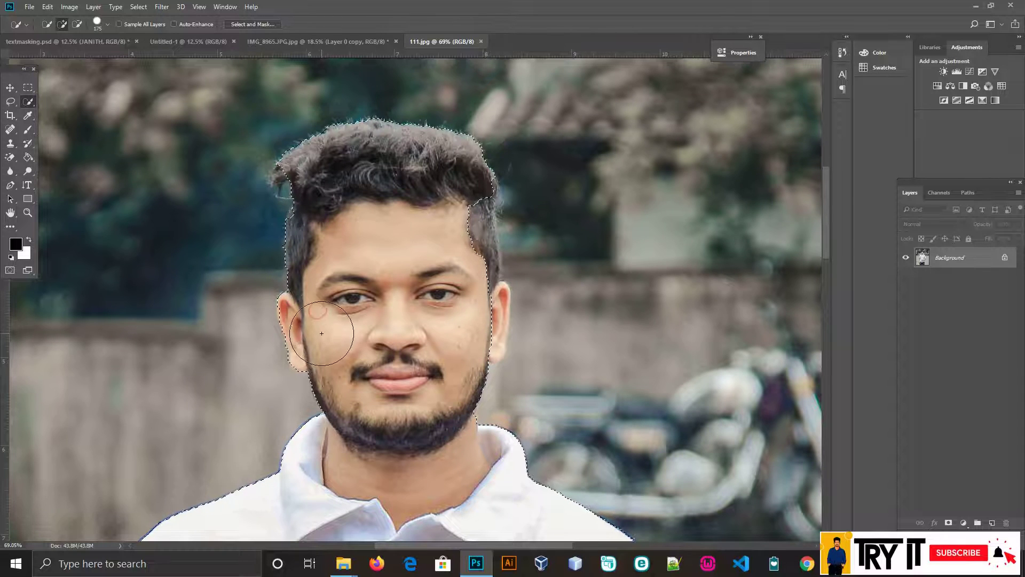
mouse_move(422, 284)
left_mouse_down()
mouse_move(458, 232)
mouse_move(469, 305)
left_mouse_up()
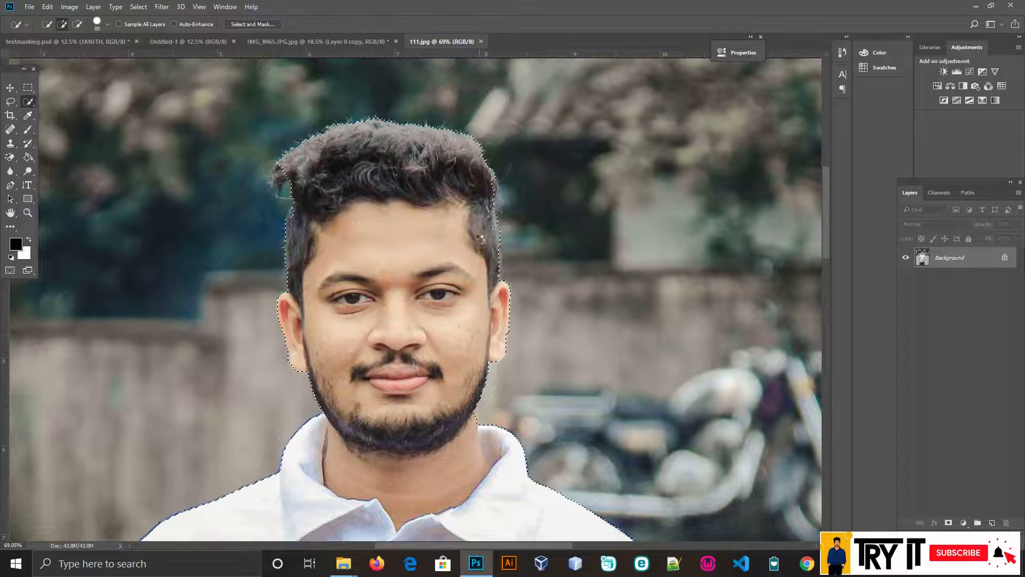
- Inspect the selection edge along the man's outline from his head down to his trousers
scroll(350, 188, "down", 2)
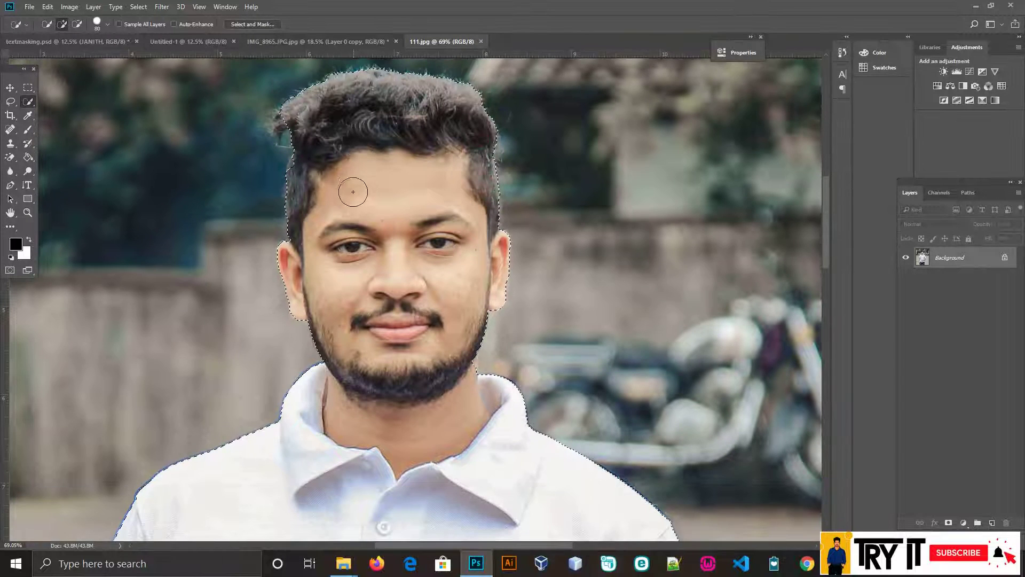
scroll(346, 189, "down", 2)
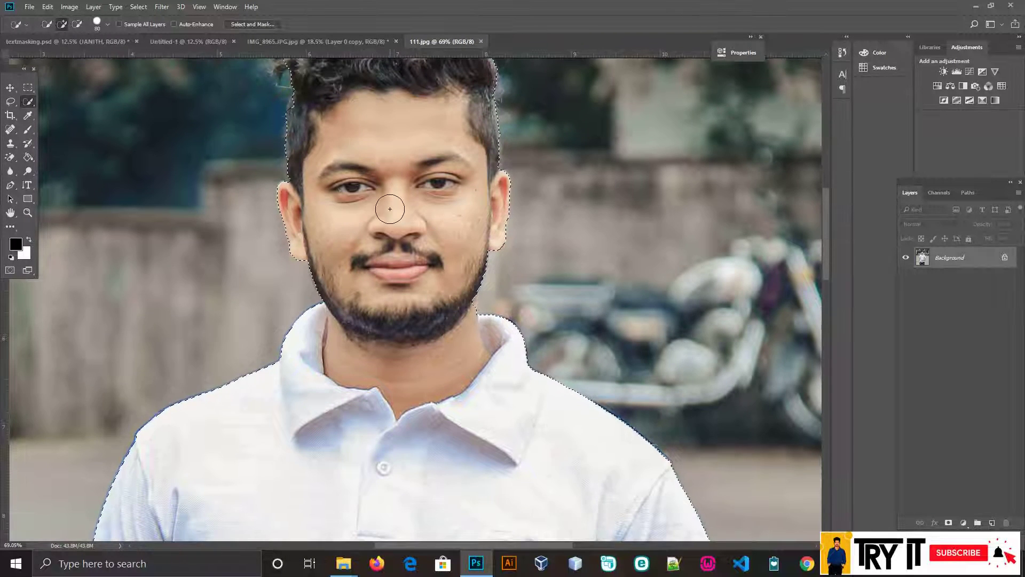
scroll(385, 201, "down", 2)
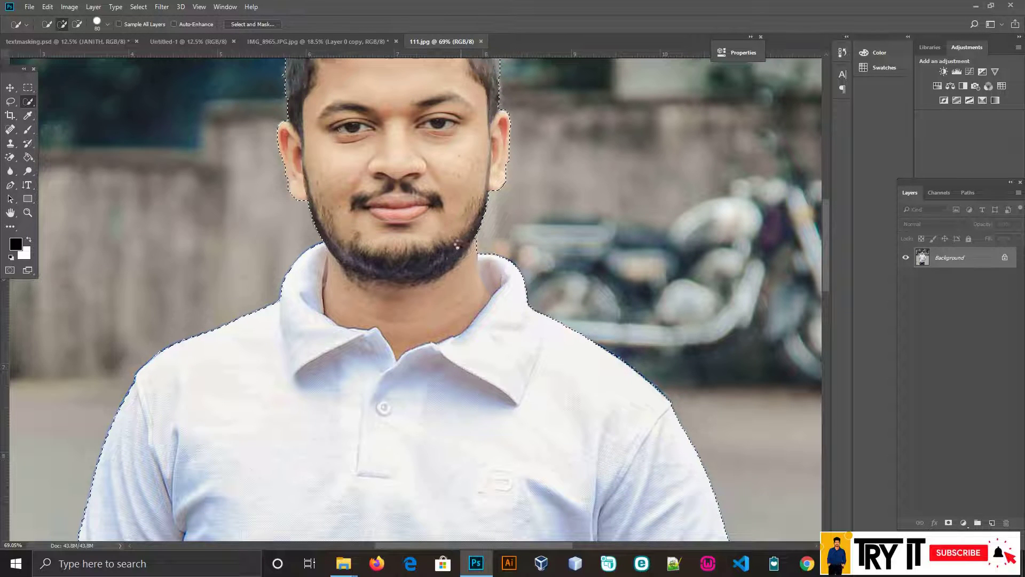
scroll(356, 229, "down", 1)
scroll(356, 230, "down", 7)
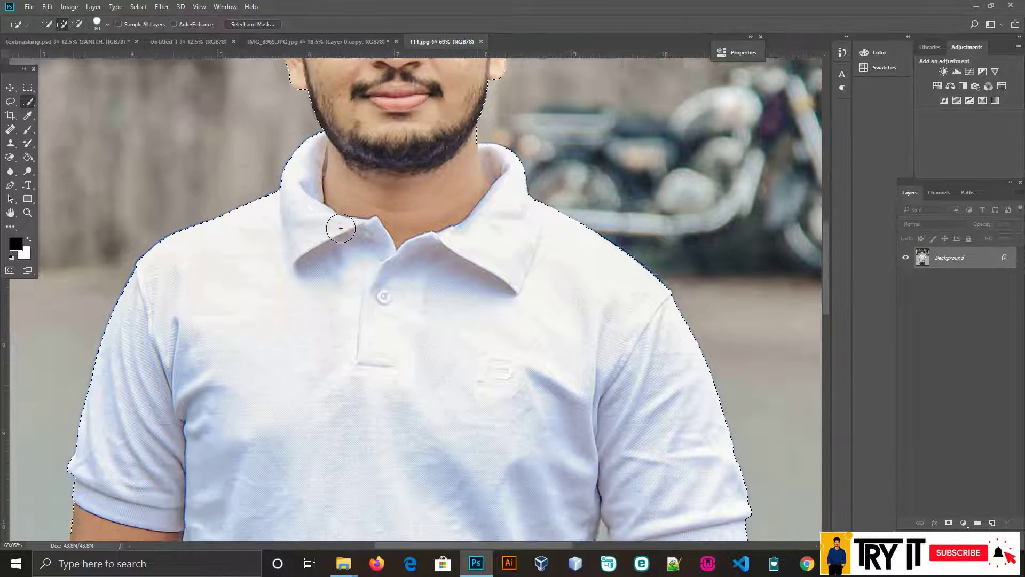
scroll(340, 228, "down", 9)
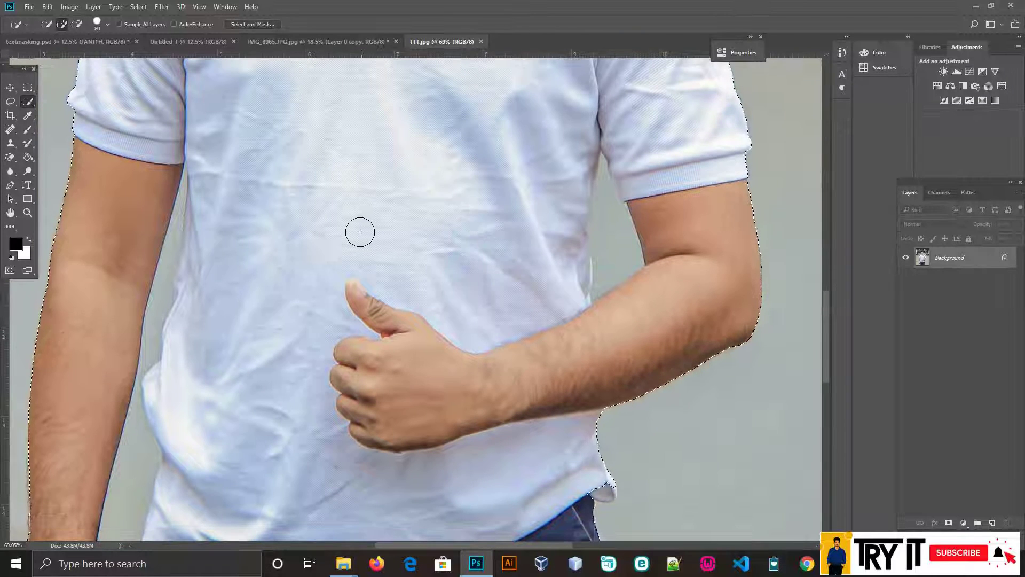
scroll(327, 220, "down", 4)
scroll(327, 220, "down", 5)
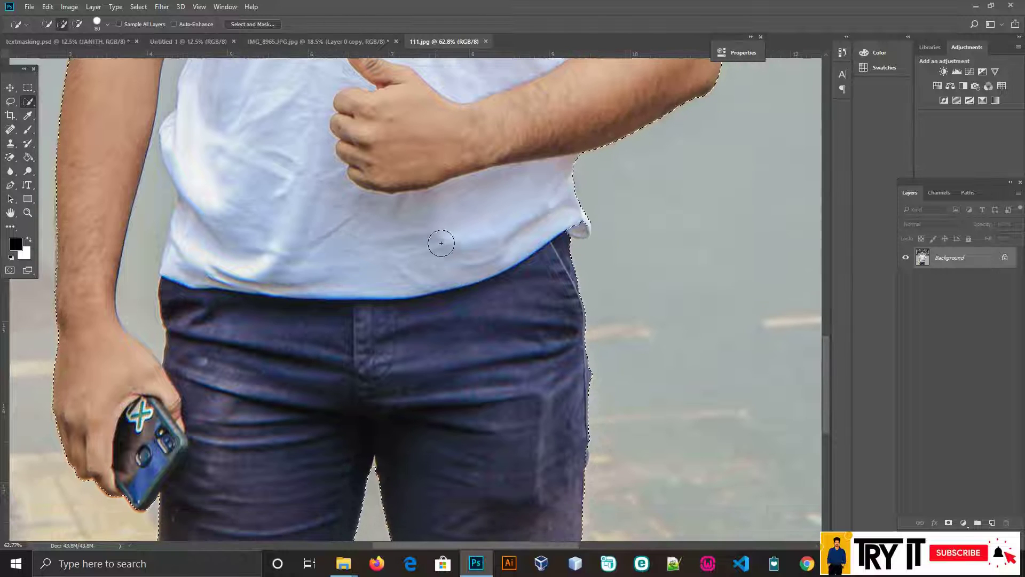
scroll(557, 231, "down", 5)
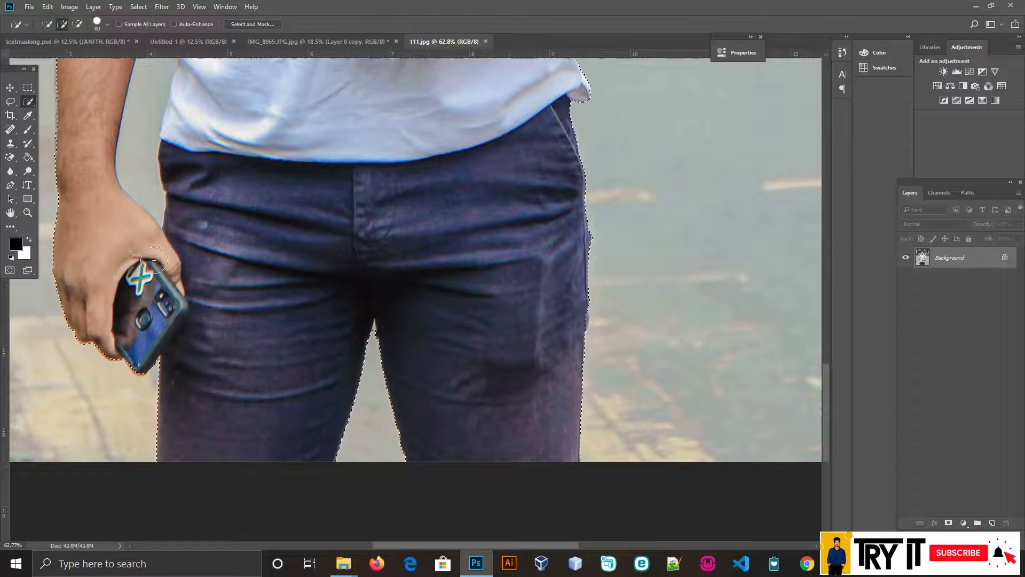
- Subtract the background area between the forearm holding the phone and the hip from the selection
scroll(170, 179, "up", 2)
scroll(170, 178, "down", 1)
scroll(171, 179, "up", 3)
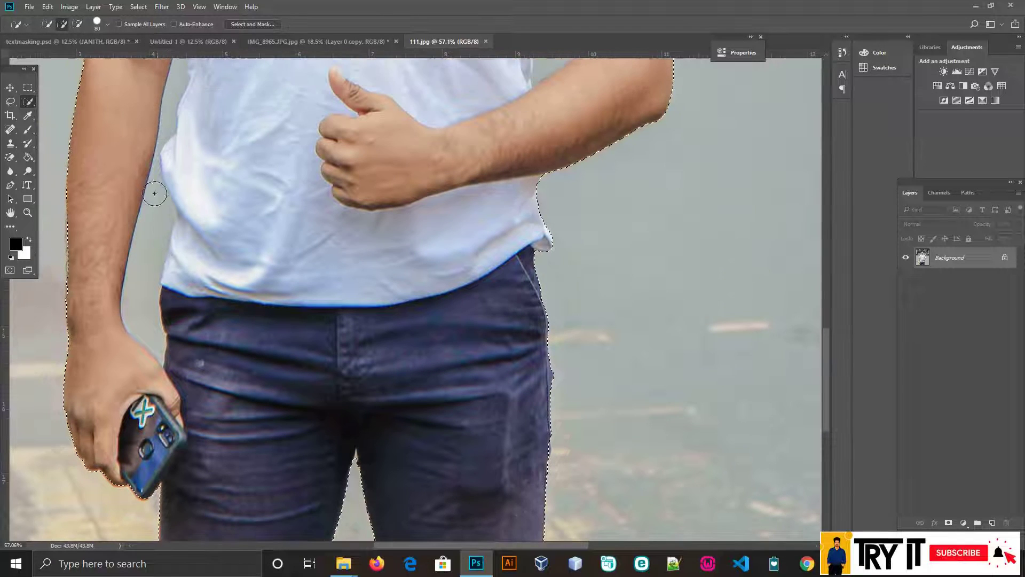
key("alt")
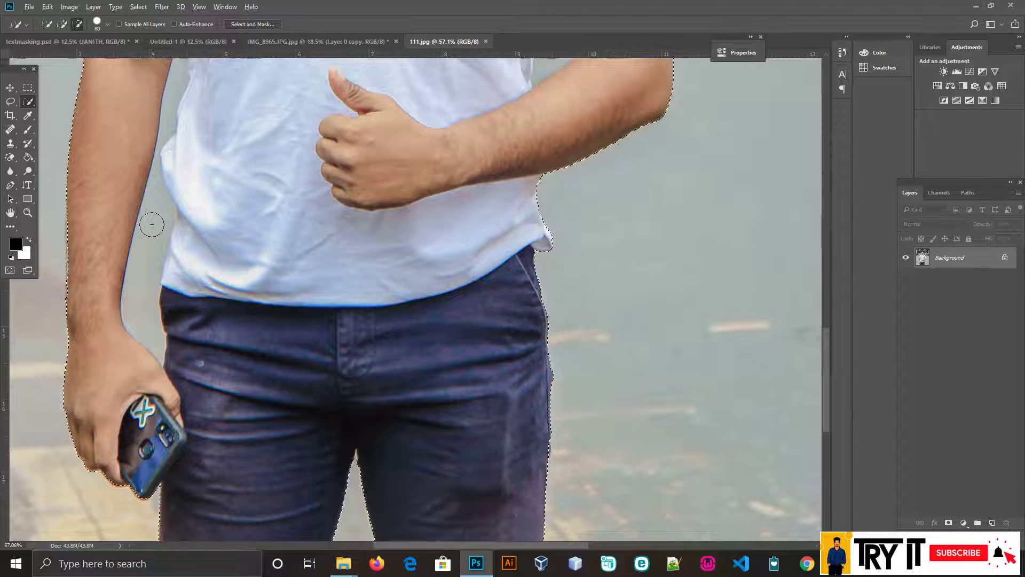
left_click(77, 24)
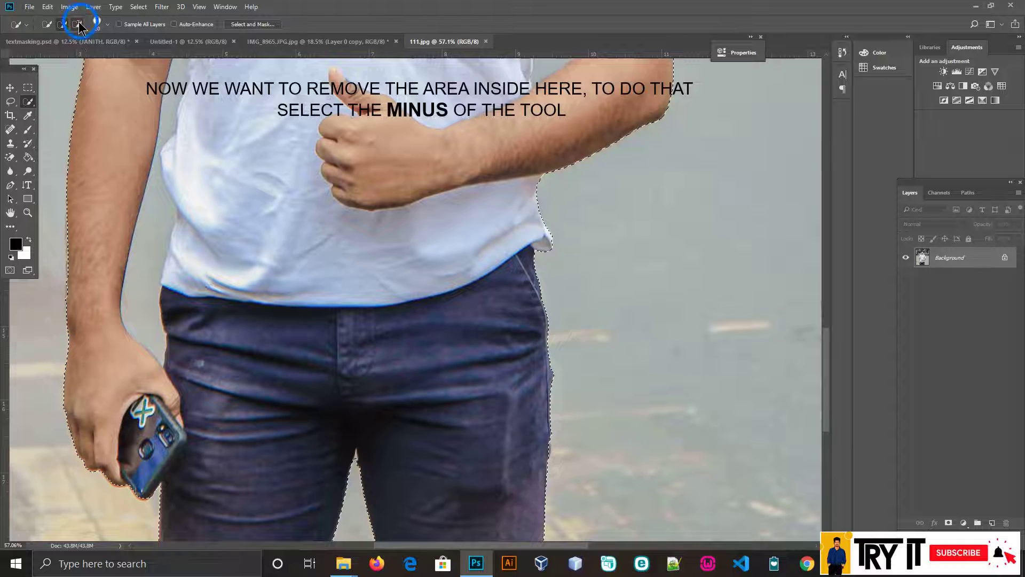
left_click_drag(148, 237, 144, 266)
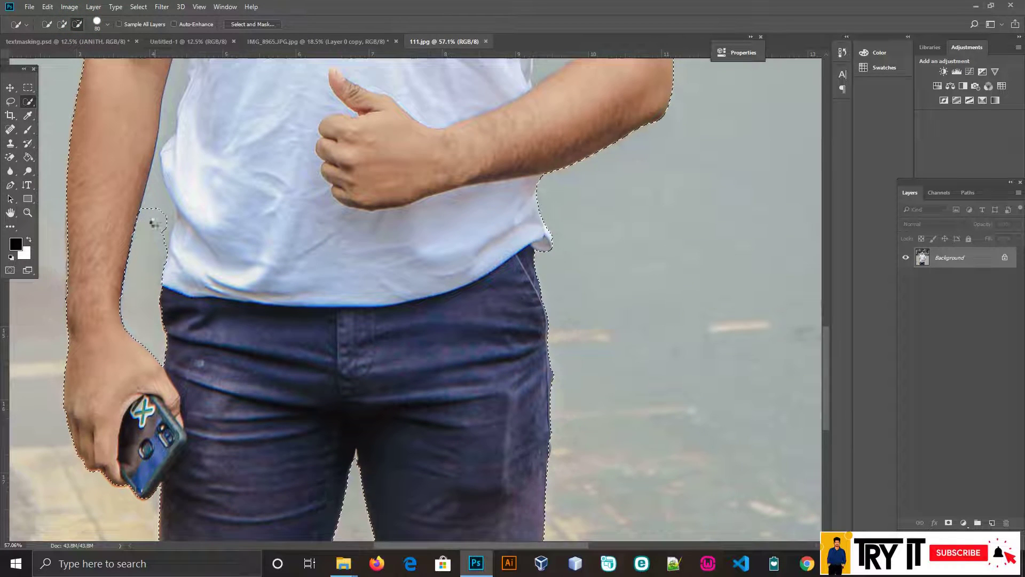
- Subtract the narrow background gap beside the shirt's lower bulge from the selection, reducing the brush to size 20
scroll(154, 222, "up", 3)
key("bracketleft")
key("bracketleft")
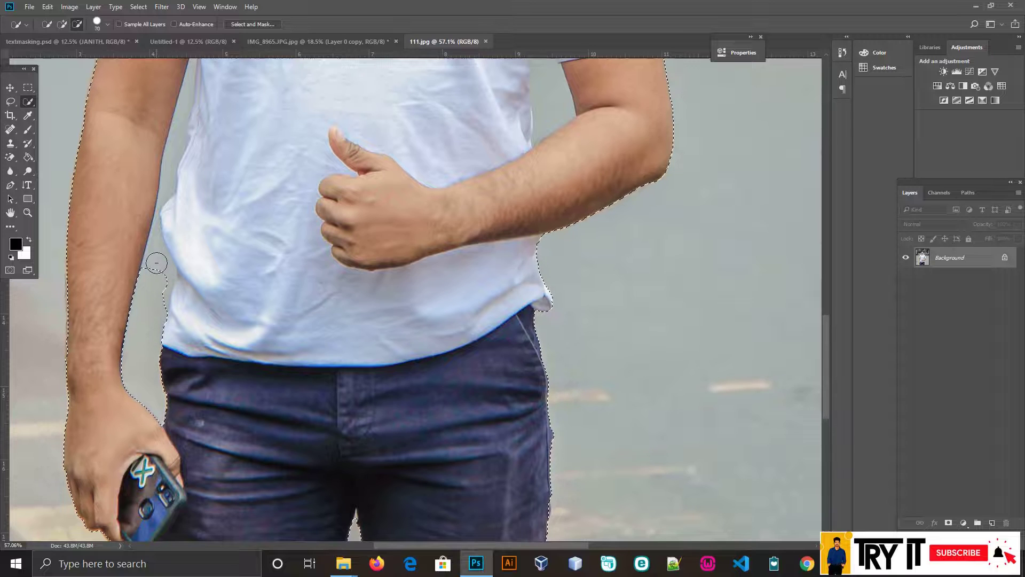
left_click_drag(156, 261, 160, 274)
key("bracketleft")
left_click_drag(157, 241, 156, 234)
key("bracketleft")
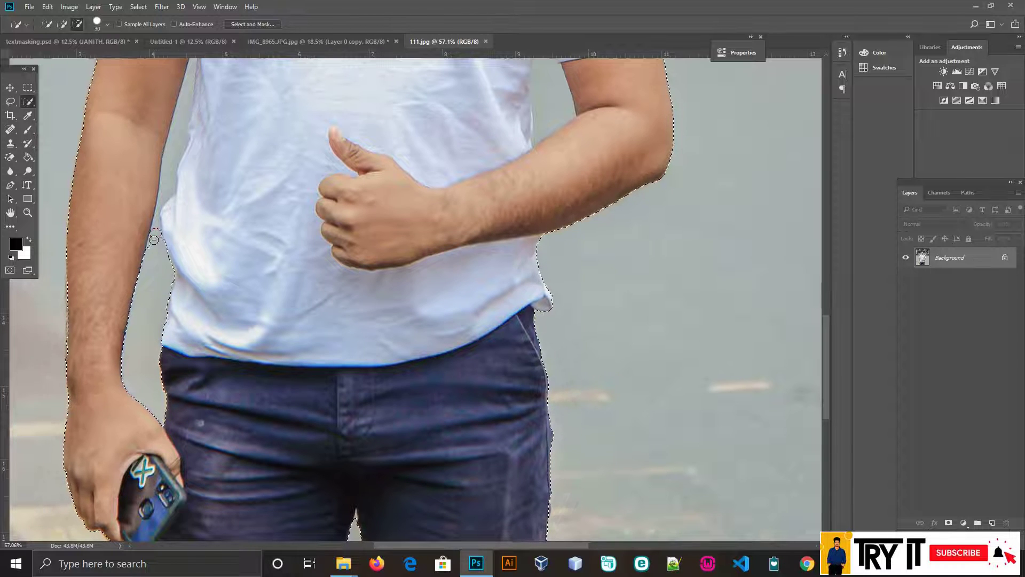
key("bracketleft")
left_click_drag(157, 219, 156, 223)
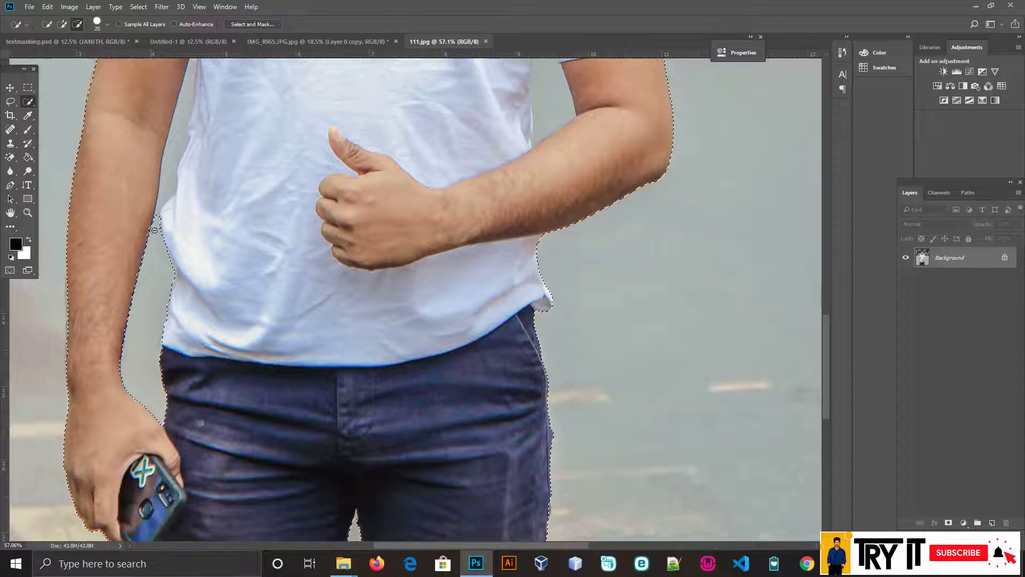
- Subtract the background strip between the phone-side upper arm and the shirt, up to the sleeve, with a slightly larger brush
scroll(154, 231, "up", 3)
key("bracketright")
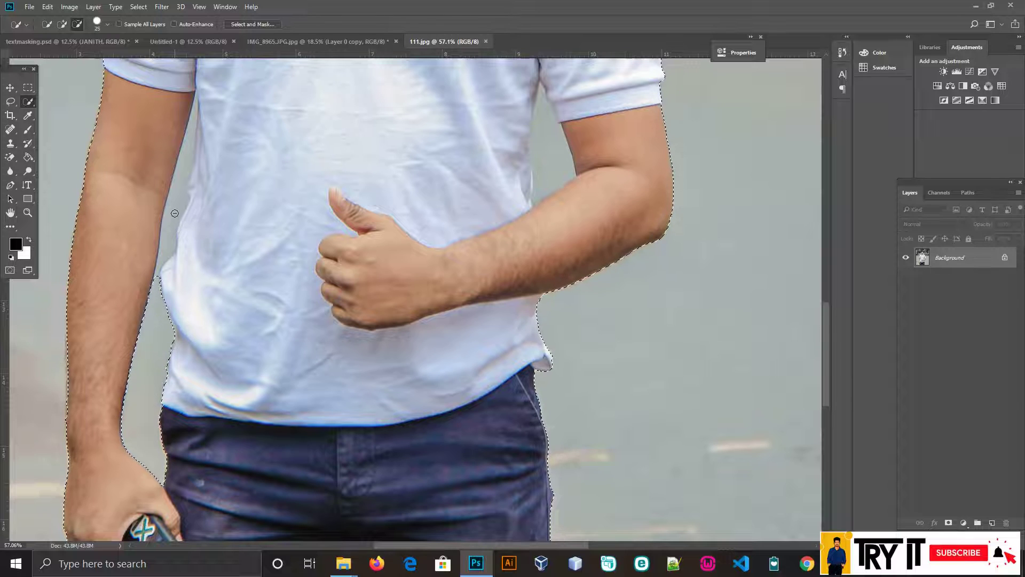
left_click_drag(184, 172, 174, 199)
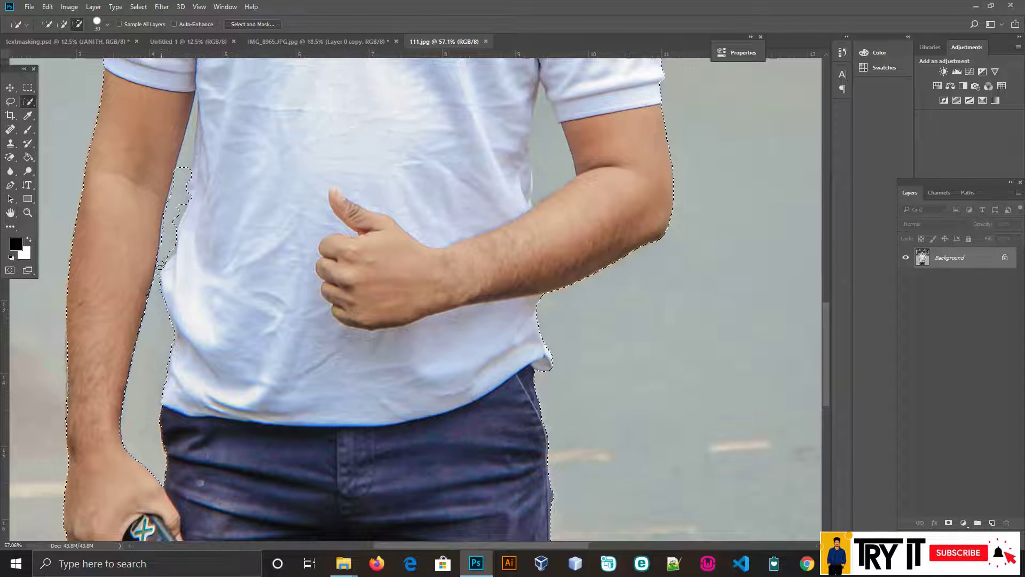
left_click_drag(185, 181, 201, 92)
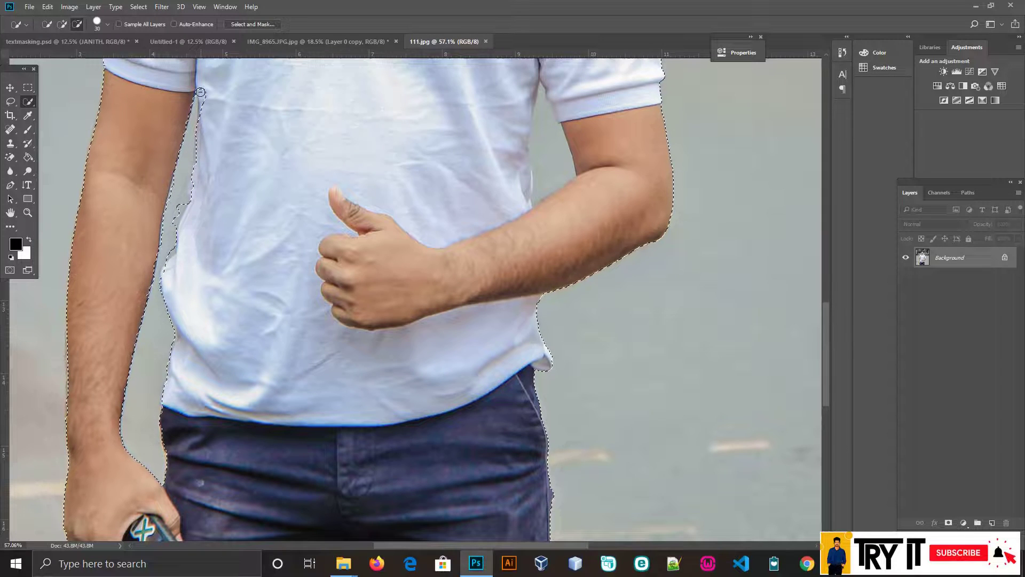
scroll(206, 170, "up", 5)
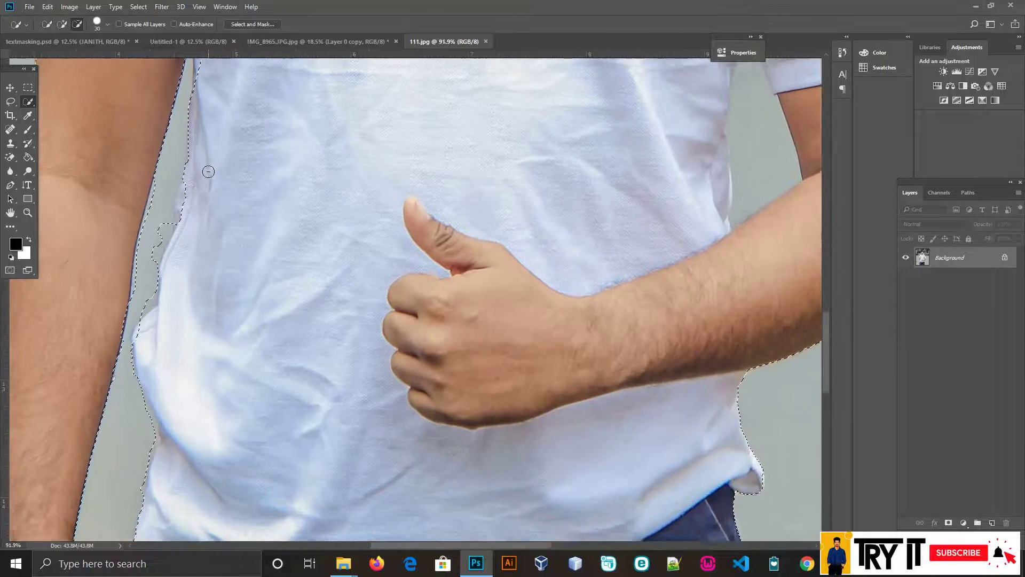
mouse_move(151, 223)
left_mouse_down()
mouse_move(138, 320)
mouse_move(148, 306)
mouse_move(135, 275)
left_mouse_up()
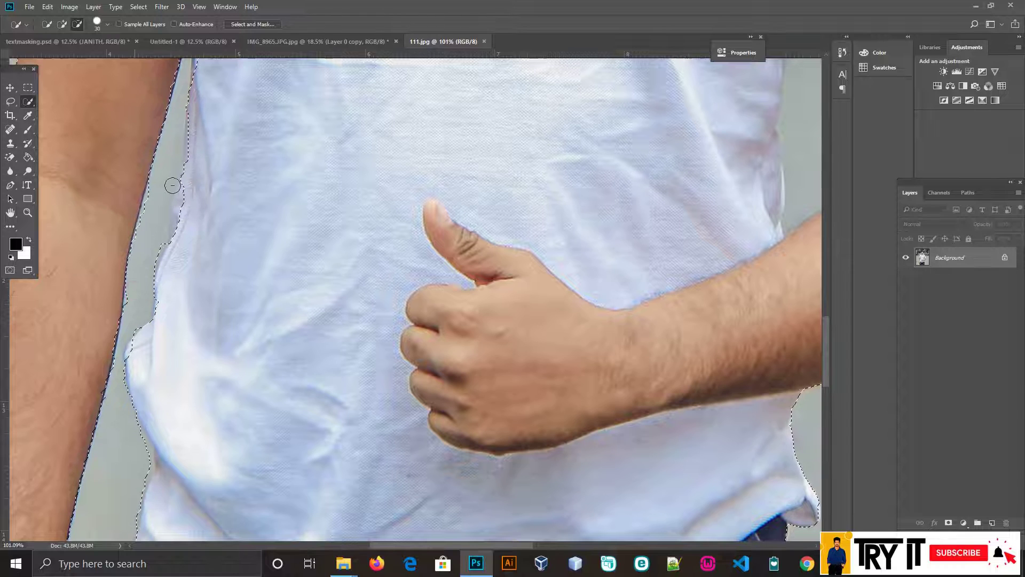
- Add the wrongly removed shirt edge below the sleeve back to the selection and touch up the shirt's lower bulge
scroll(172, 185, "up", 3)
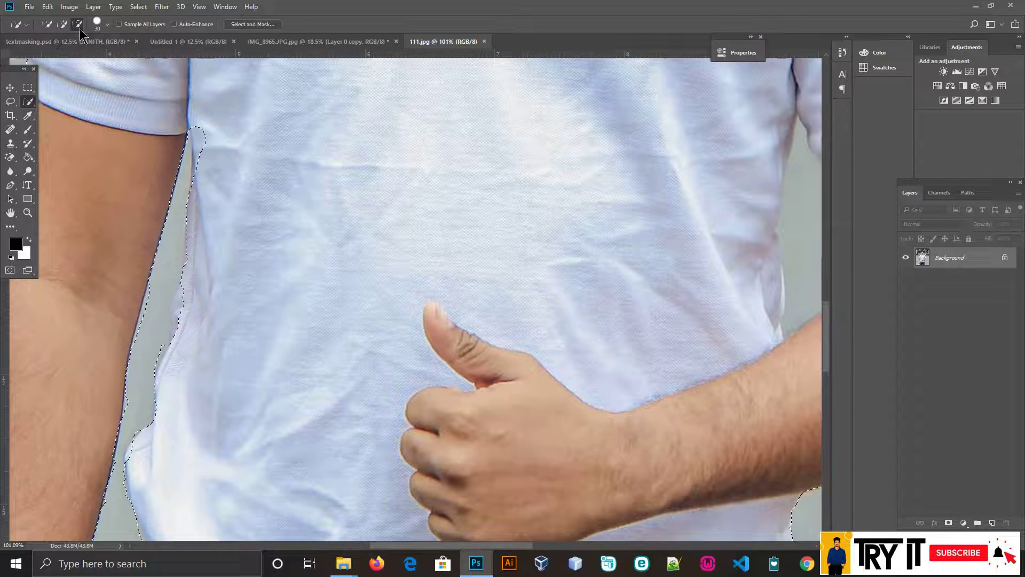
left_click(62, 24)
left_click_drag(201, 138, 204, 158)
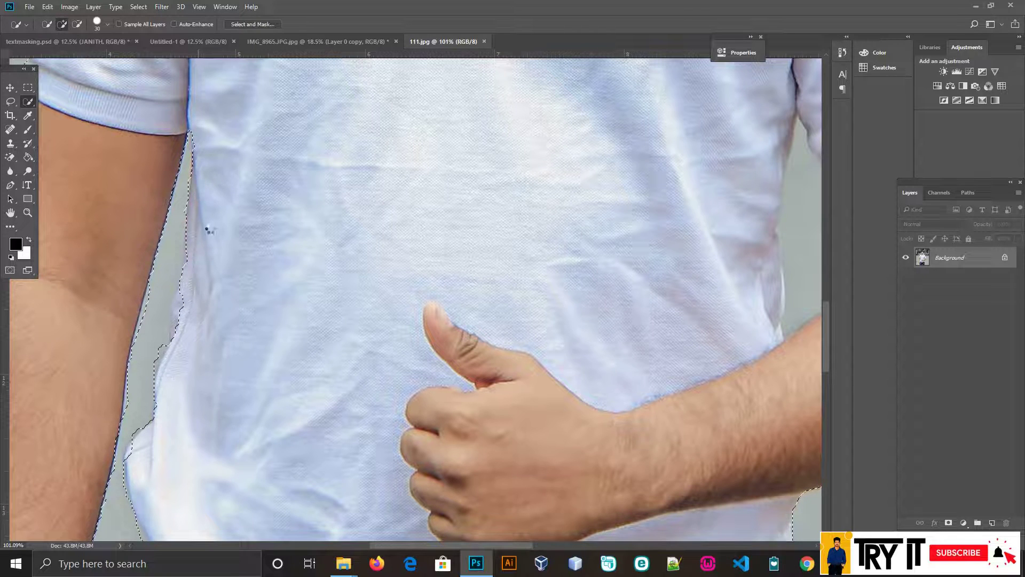
scroll(208, 230, "down", 2)
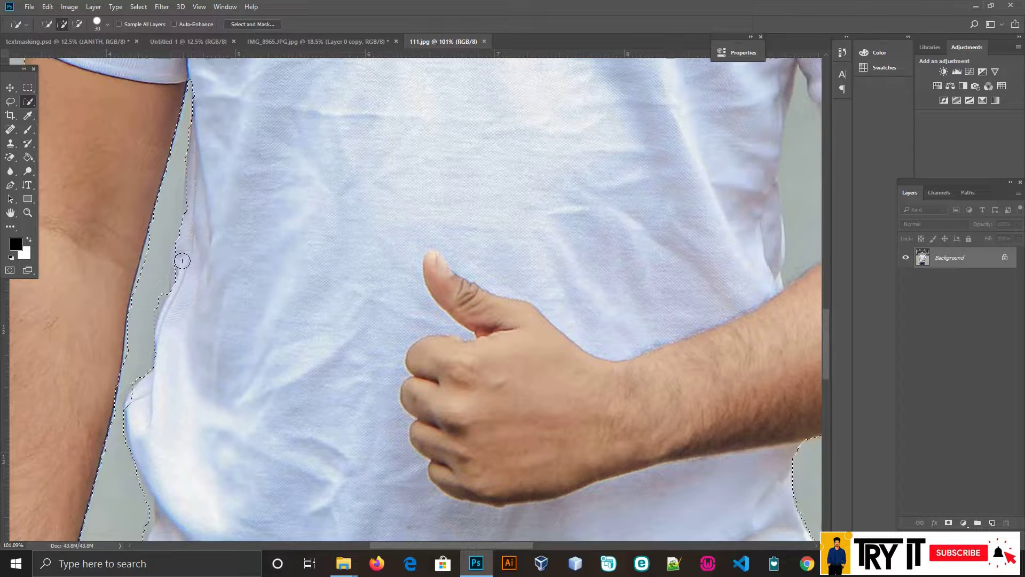
scroll(176, 285, "down", 2)
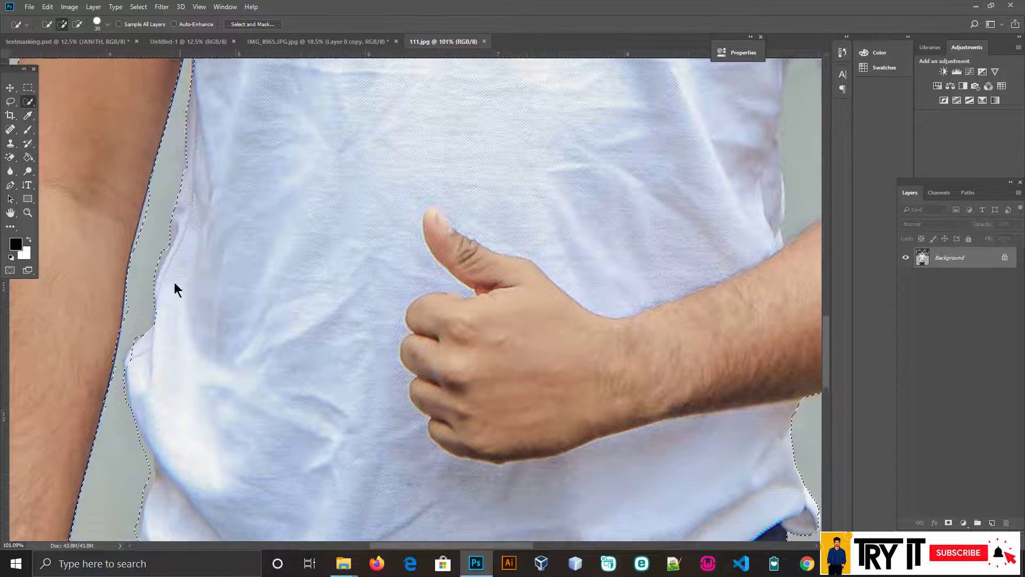
left_click(137, 351)
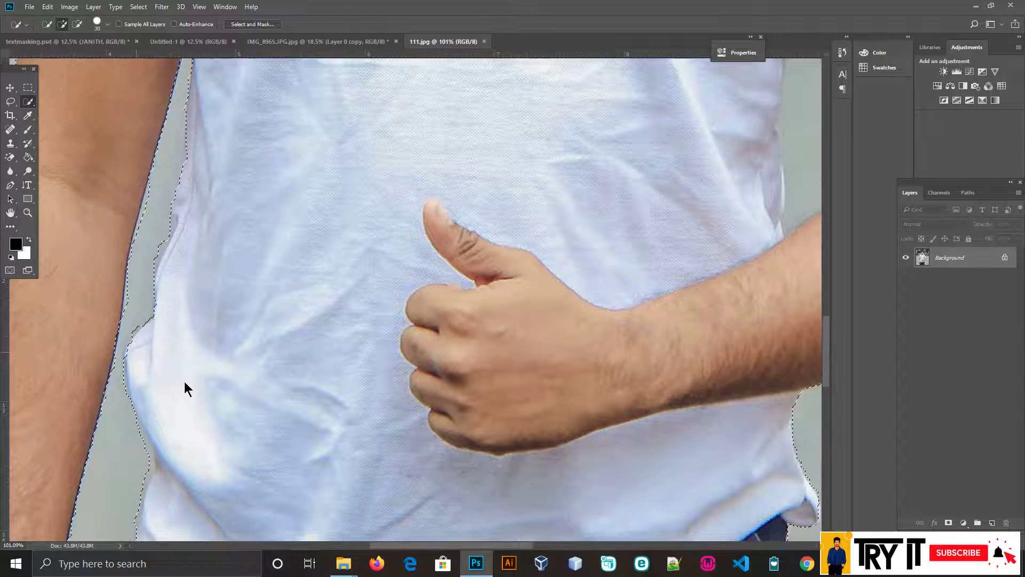
- Subtract the leftover background slivers along the phone-side edge of the shirt, above and below its bulge, from the selection
scroll(184, 381, "down", 2)
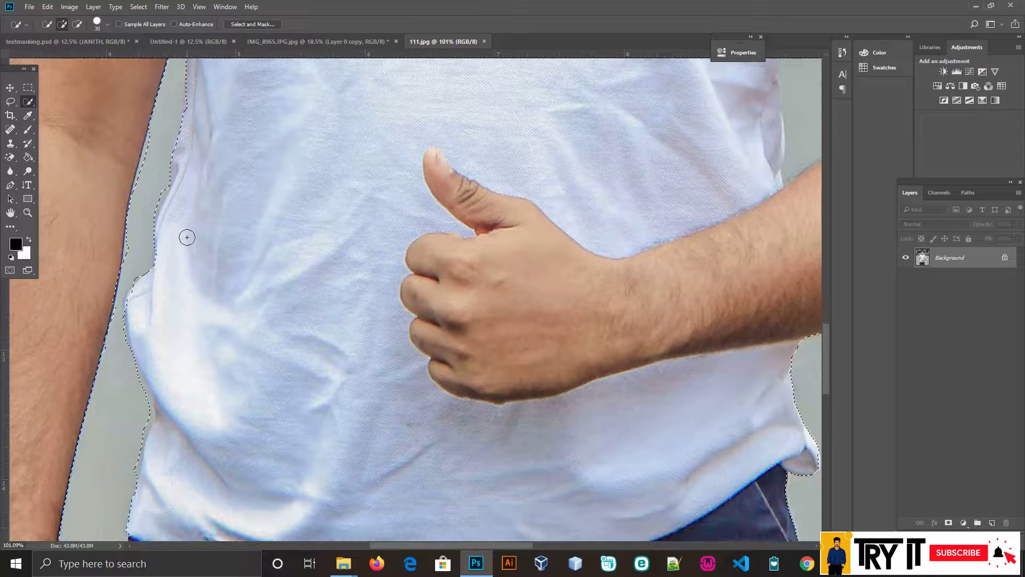
left_click(77, 24)
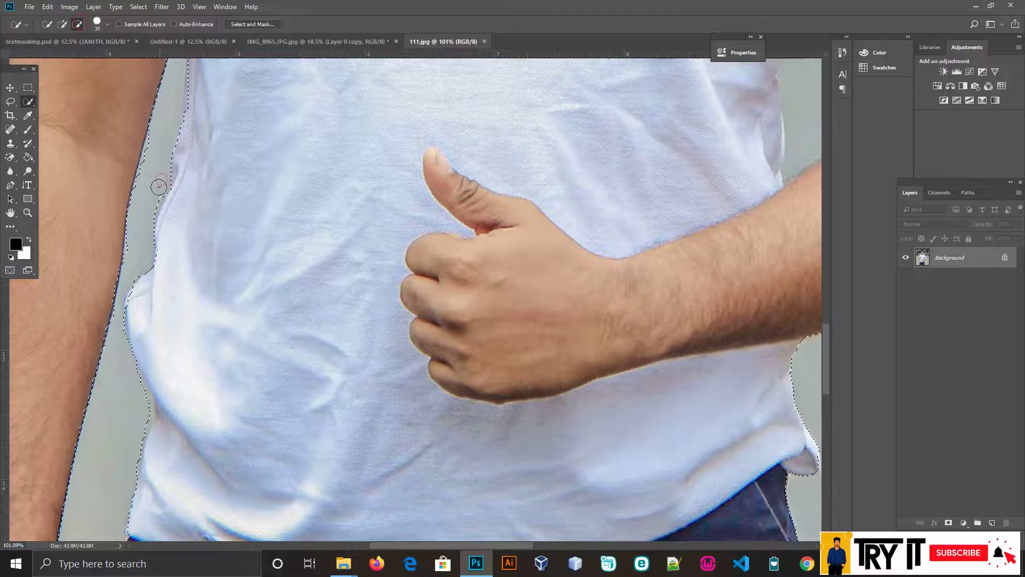
scroll(158, 189, "down", 4)
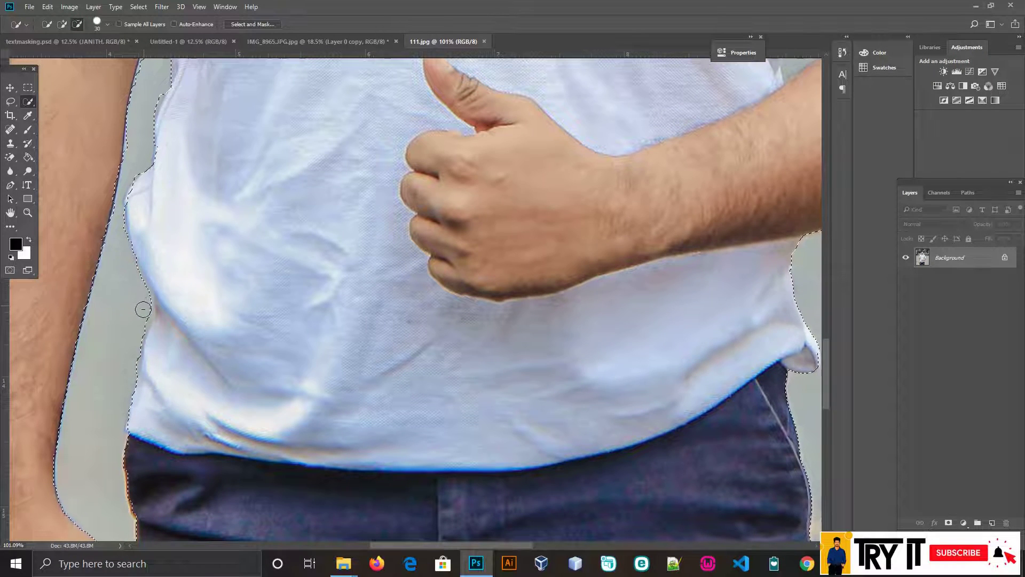
left_click_drag(140, 322, 130, 365)
scroll(139, 302, "down", 1)
scroll(140, 302, "down", 5)
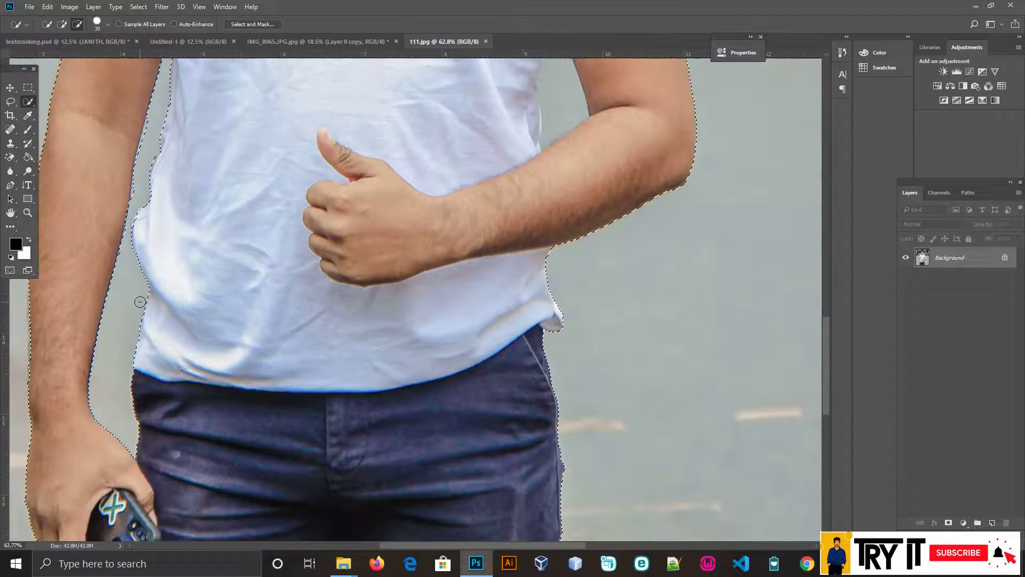
- Subtract the background gap between the shirt and the bent thumbs-up arm, up to the armpit, from the selection
scroll(443, 256, "up", 2)
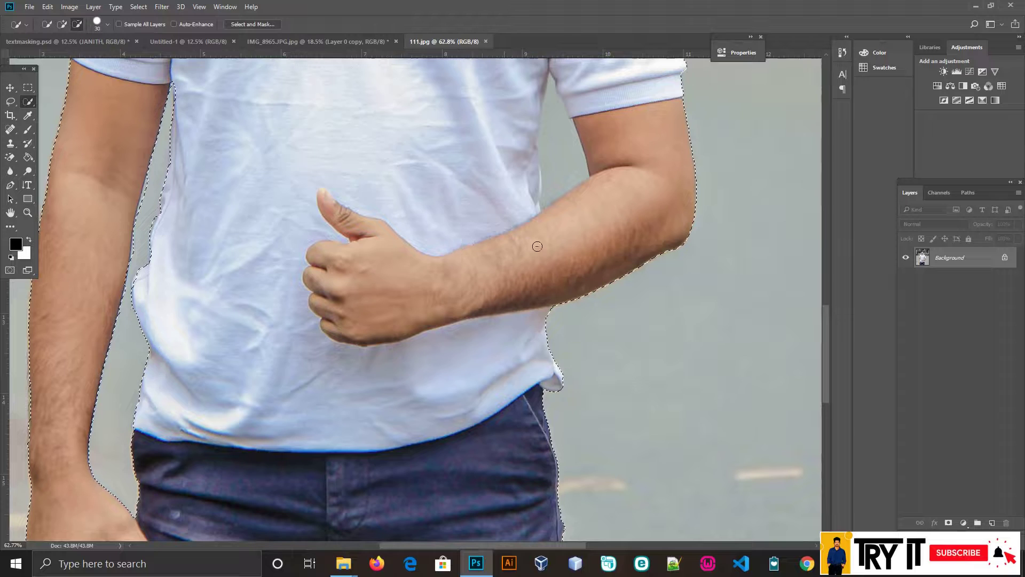
scroll(556, 246, "up", 2)
scroll(576, 246, "up", 5)
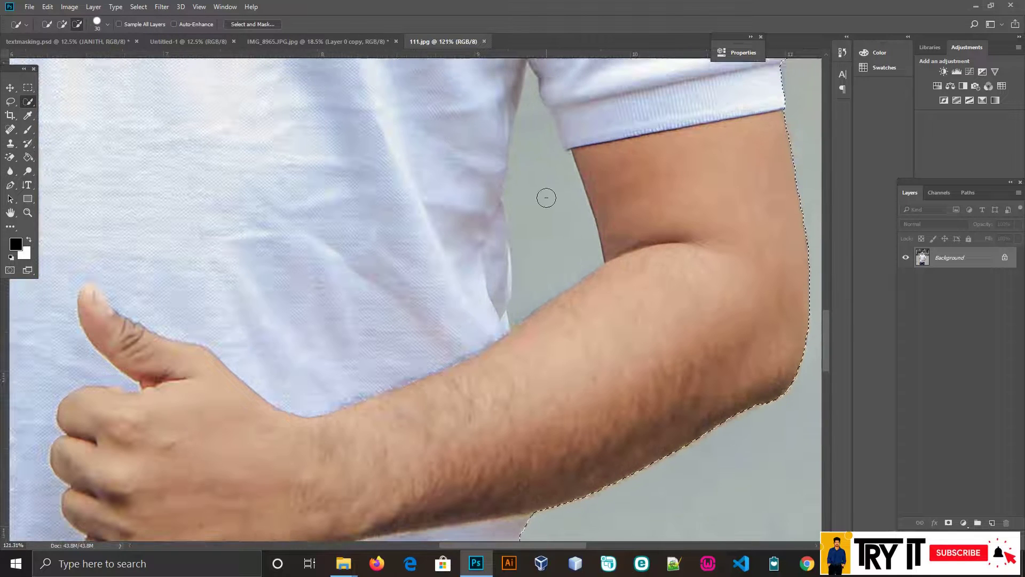
scroll(546, 199, "up", 1)
key("bracketright")
scroll(535, 210, "up", 1)
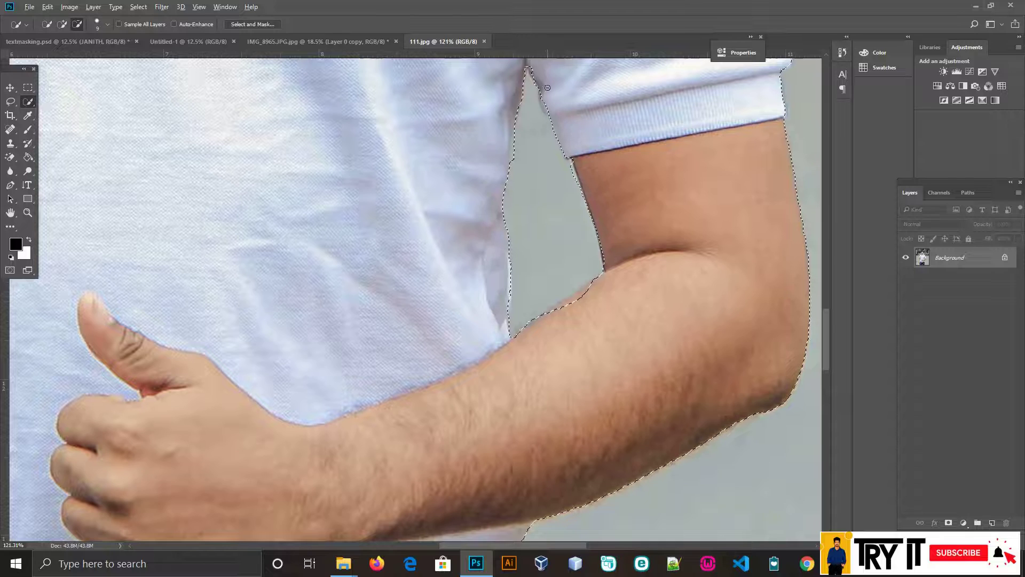
- Add the wrongly removed upper edge of the bent forearm and the sleeve's inner corner back to the selection
left_click(62, 24)
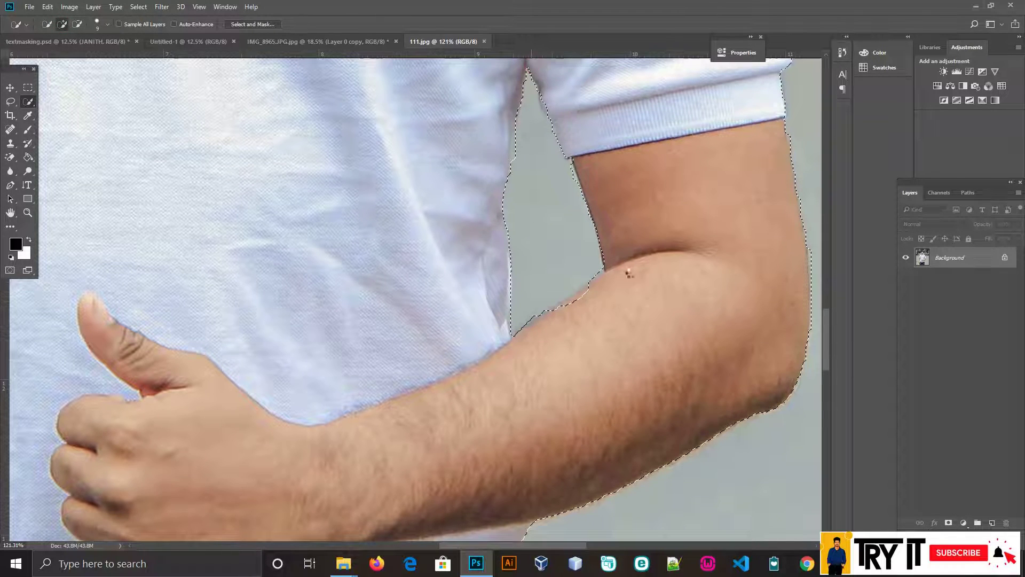
left_click_drag(595, 281, 546, 313)
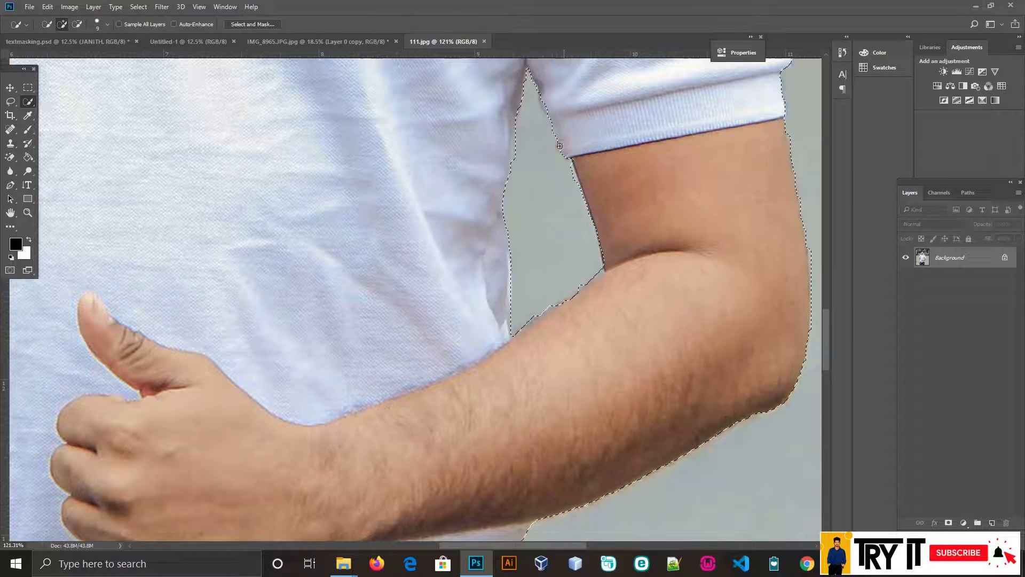
- Examine the selection outline around the trousers, phone, arms and shirt for remaining errors
scroll(506, 178, "down", 10)
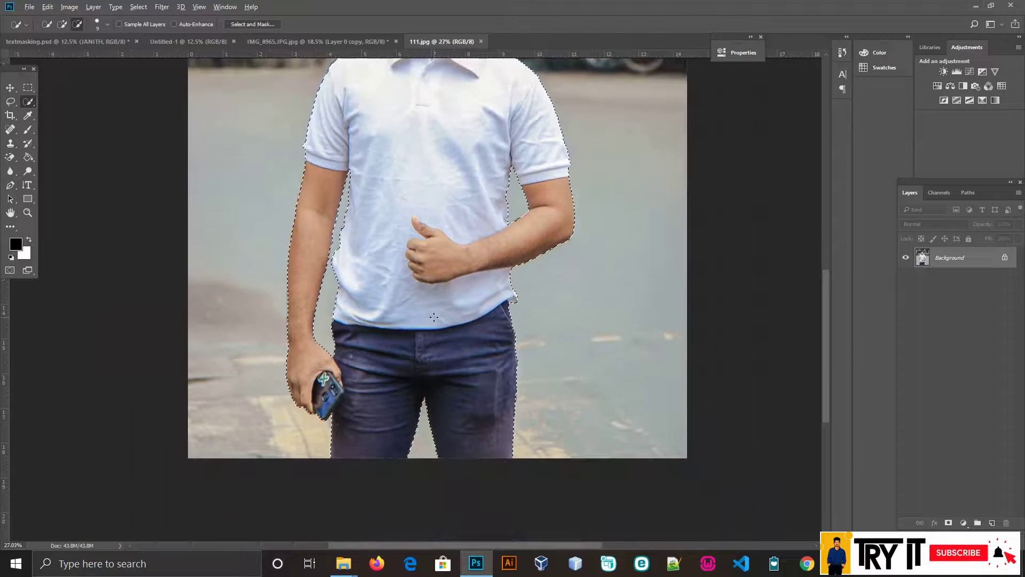
scroll(434, 313, "up", 8)
scroll(388, 316, "down", 3)
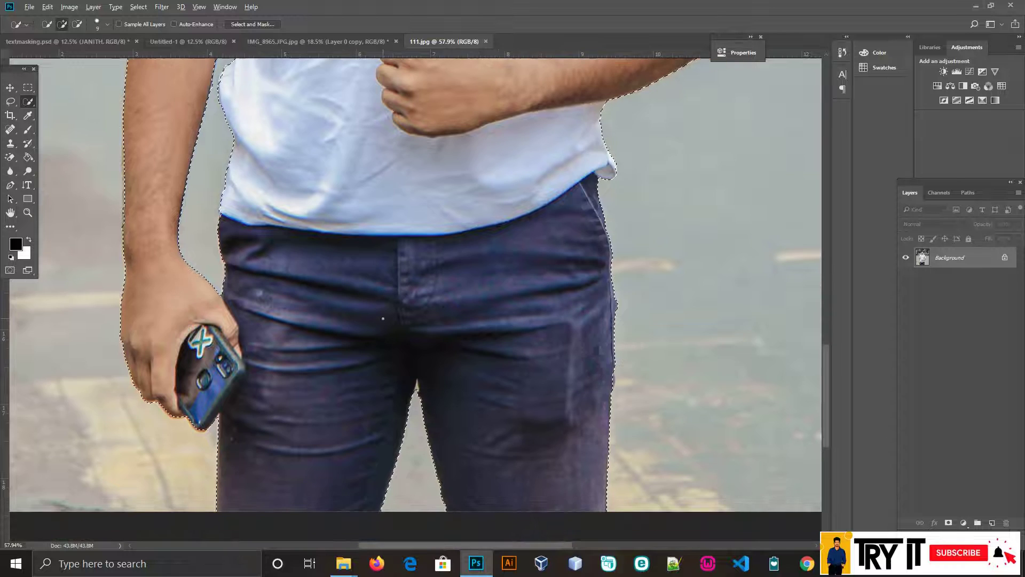
scroll(383, 319, "down", 3)
scroll(383, 319, "up", 2)
scroll(398, 425, "down", 3)
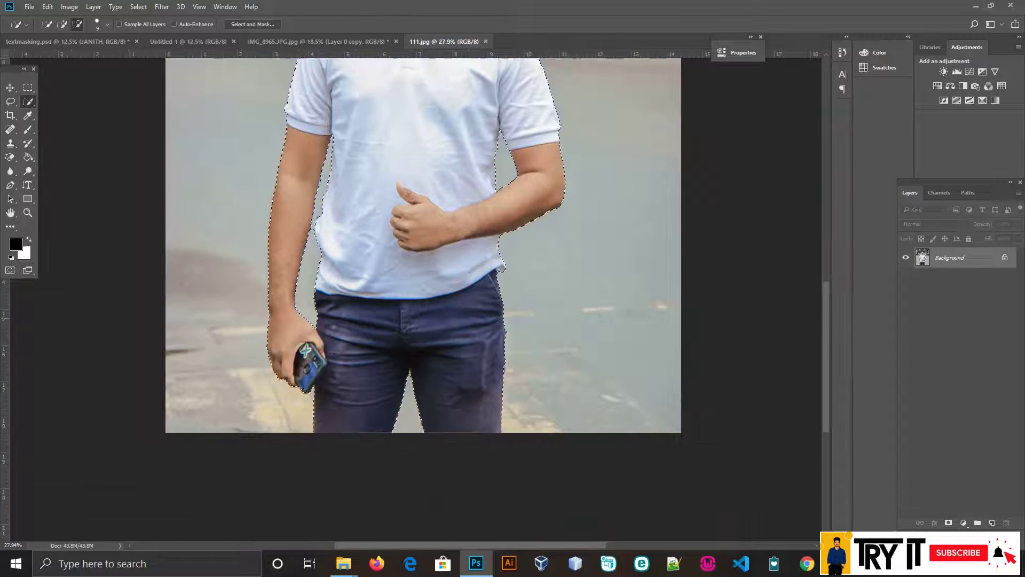
scroll(419, 303, "up", 5)
scroll(419, 304, "up", 2)
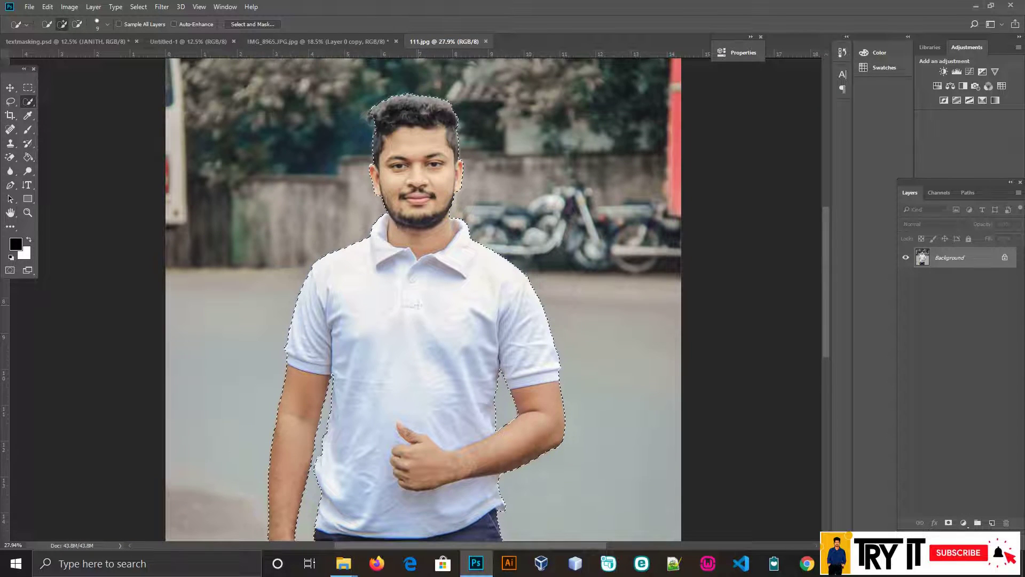
- Add the hair tuft protruding from the phone-side of the head to the selection
scroll(368, 134, "up", 4)
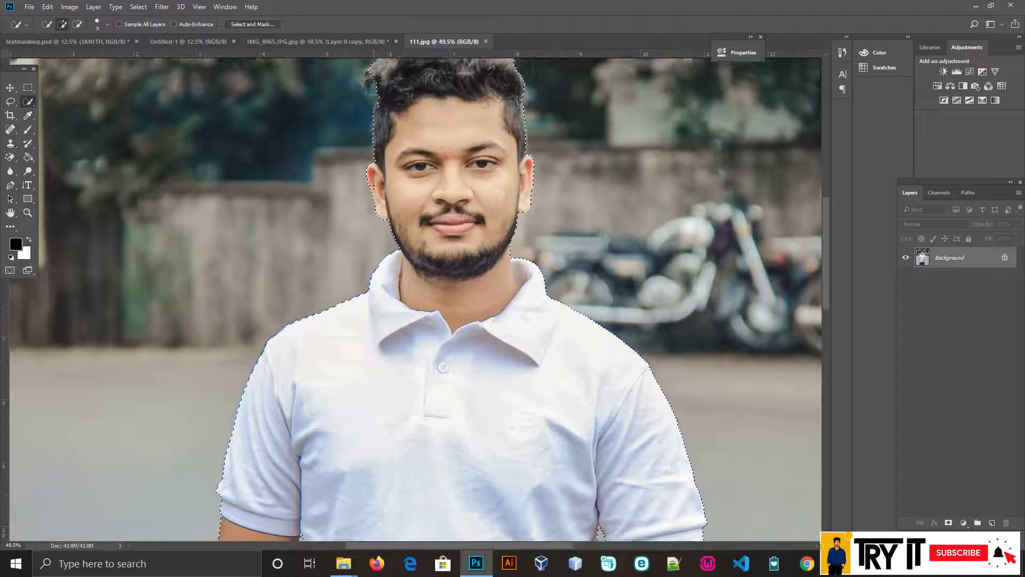
scroll(383, 177, "up", 2)
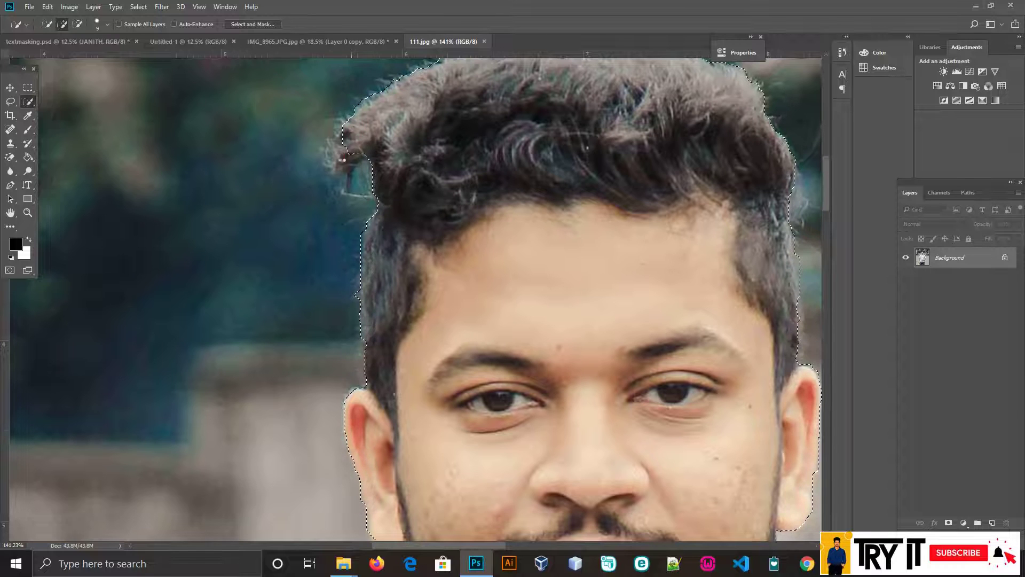
scroll(348, 157, "down", 2)
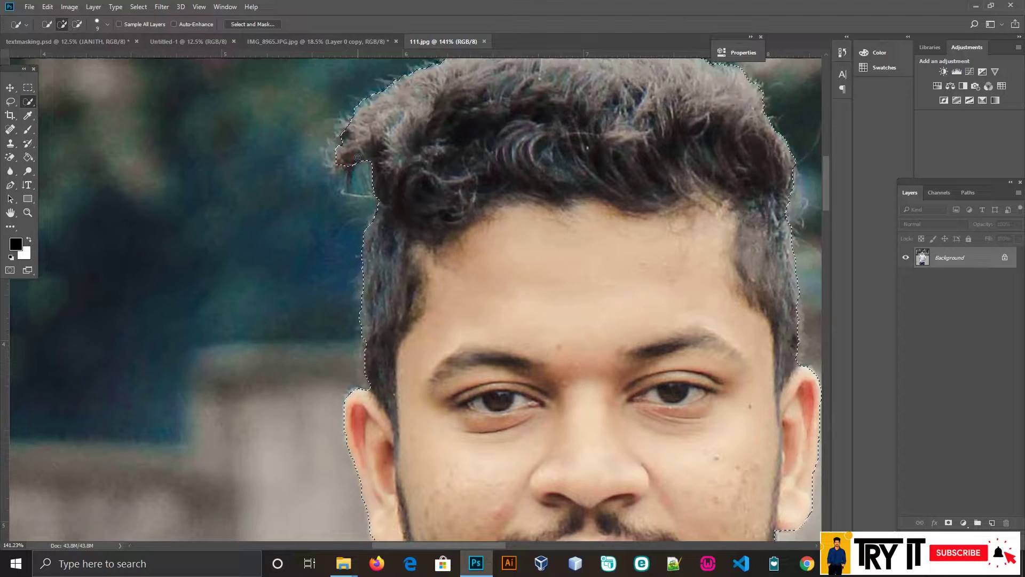
scroll(357, 155, "down", 3)
scroll(358, 155, "down", 2)
scroll(368, 150, "down", 2)
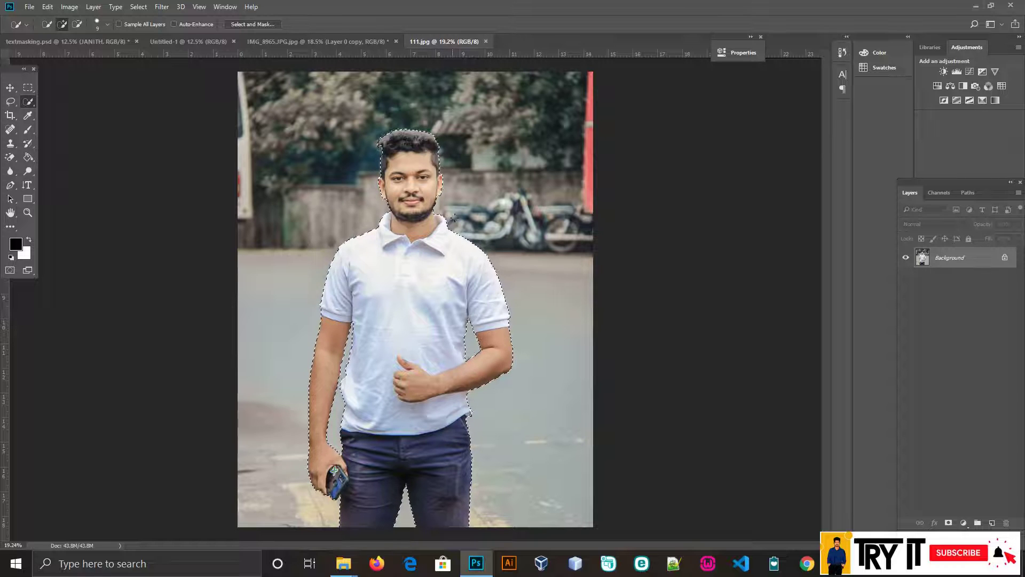
- Turn the selection into a layer mask on the photo layer and open that mask in Select and Mask
left_click(951, 524)
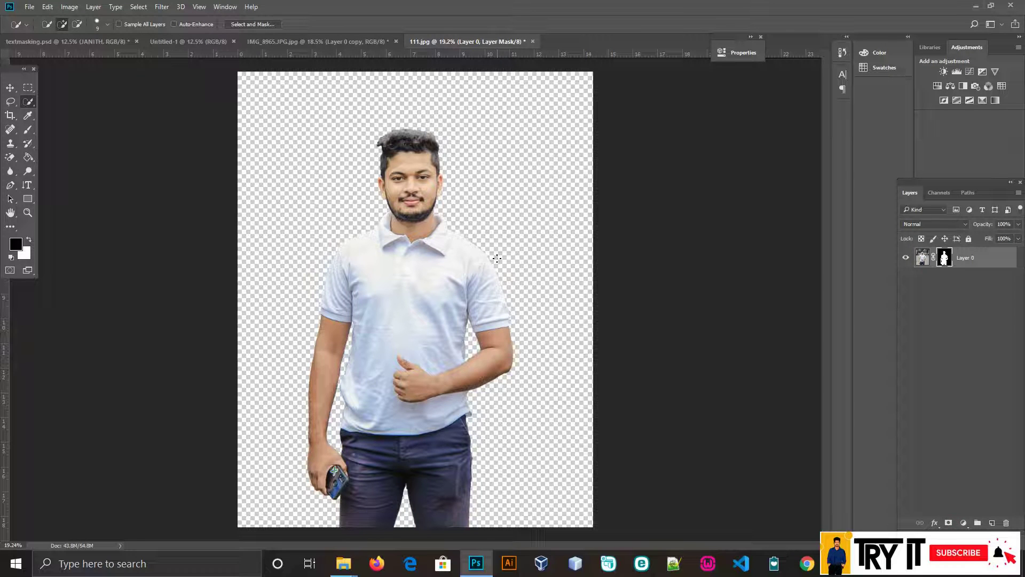
left_click(944, 258)
right_click(943, 258)
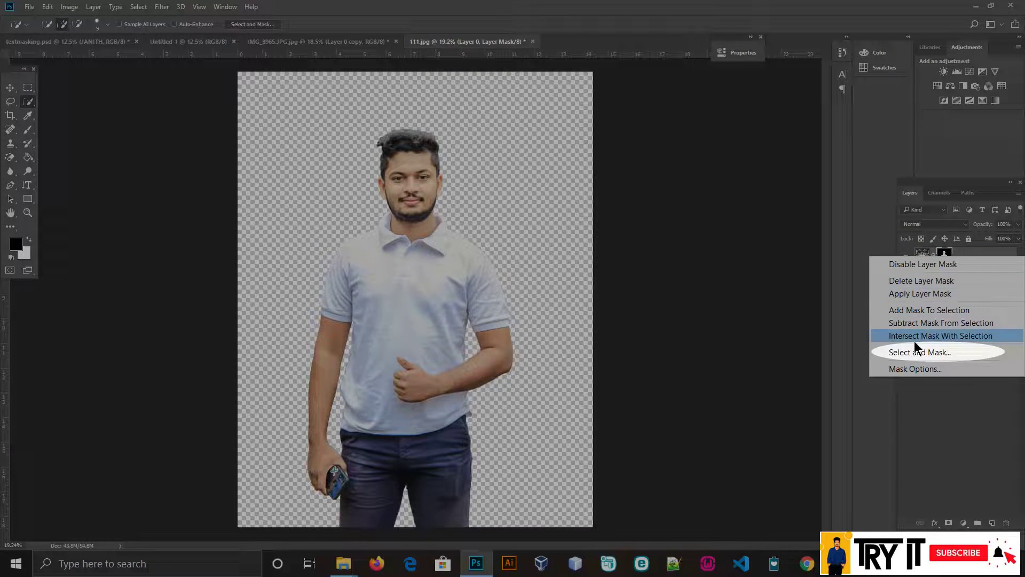
left_click(918, 353)
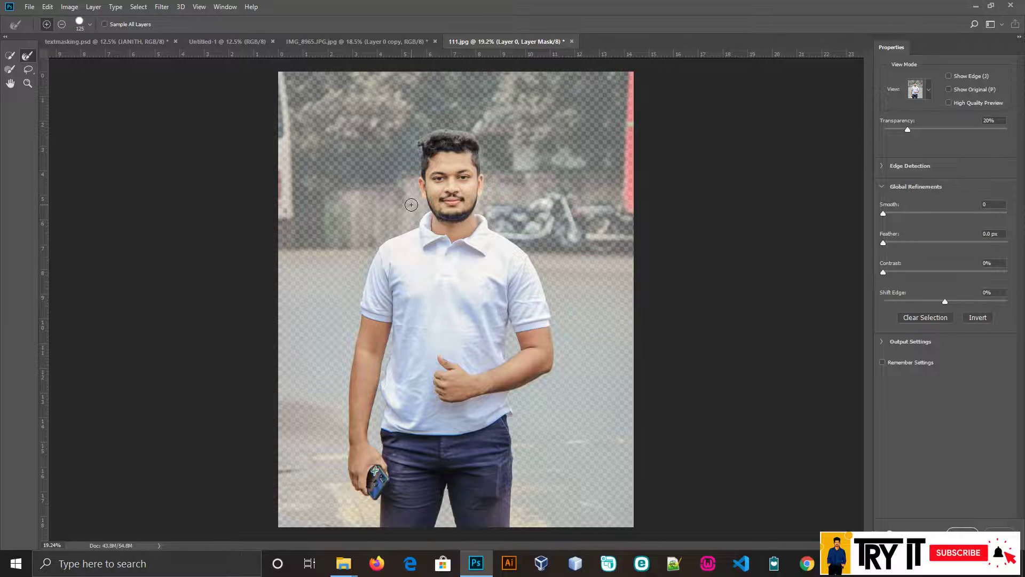
- Refine the mask edge around the hair with the Refine Edge Brush at size 125
scroll(411, 204, "up", 8)
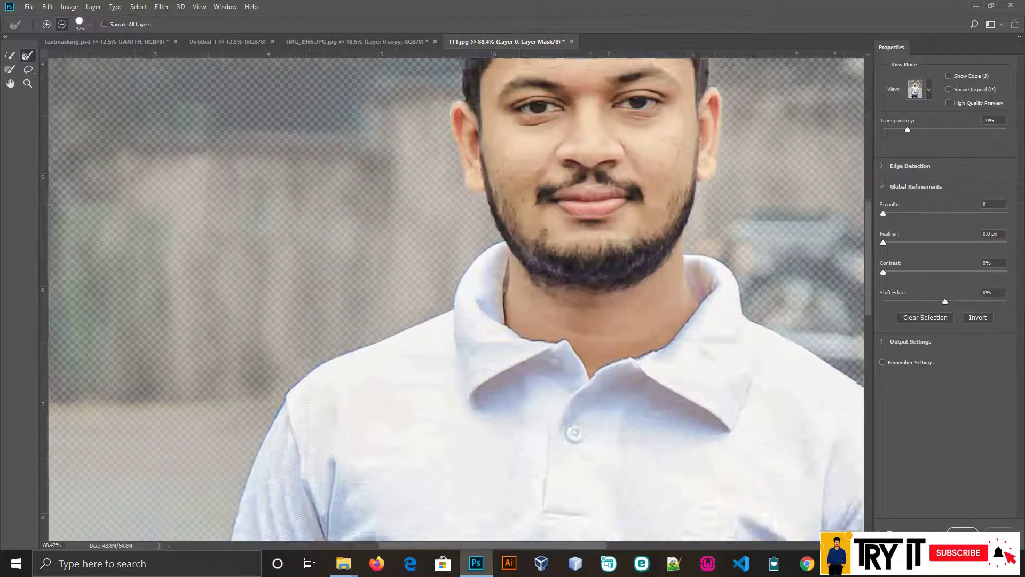
scroll(441, 206, "down", 2)
scroll(453, 213, "up", 5)
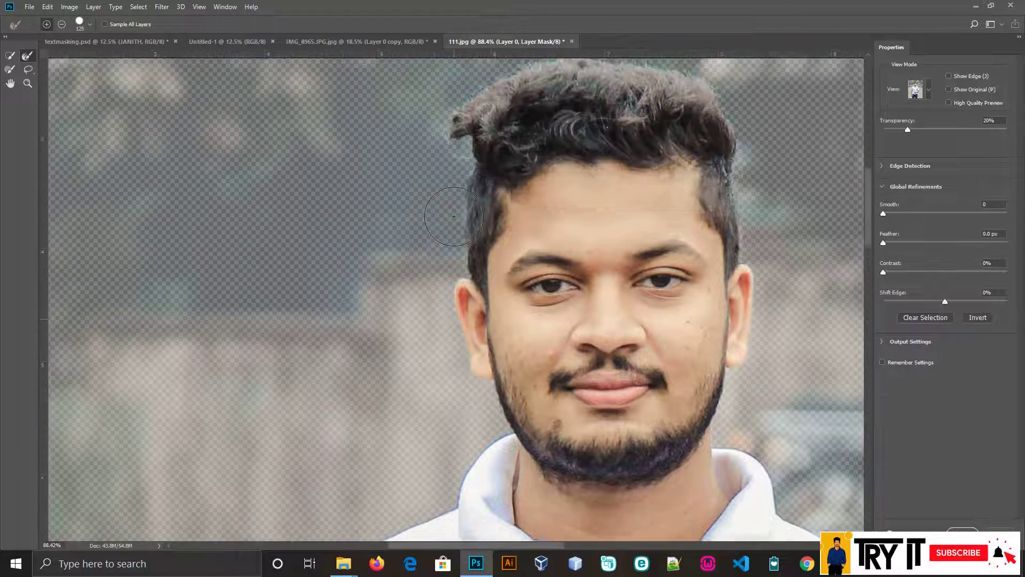
scroll(453, 216, "up", 2)
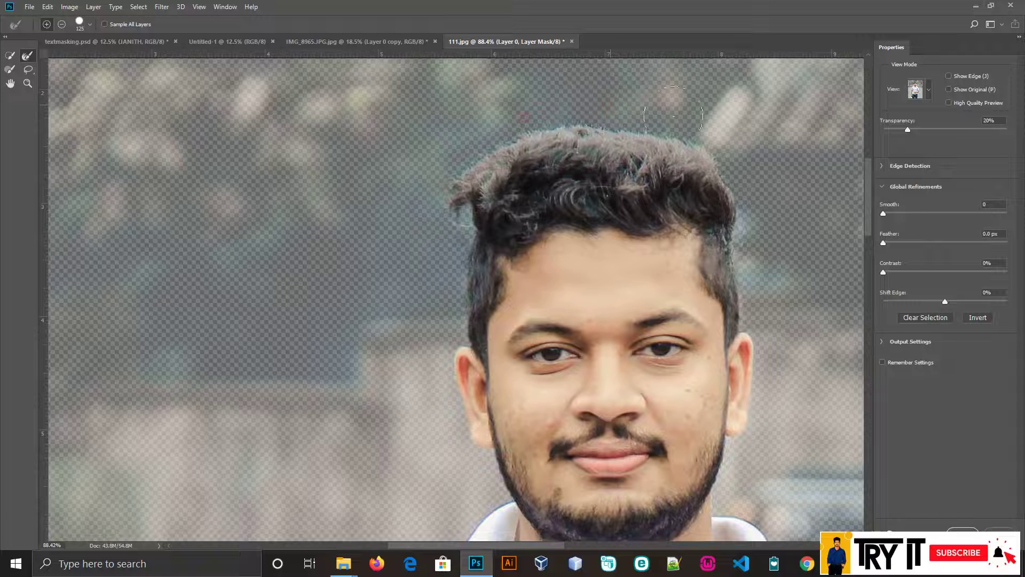
scroll(747, 154, "down", 1)
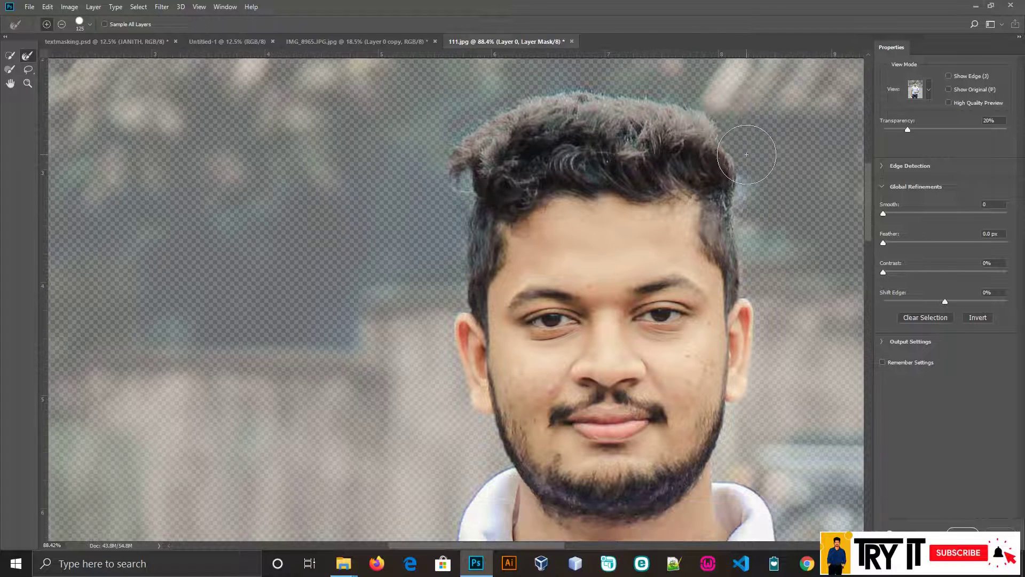
scroll(758, 187, "down", 1)
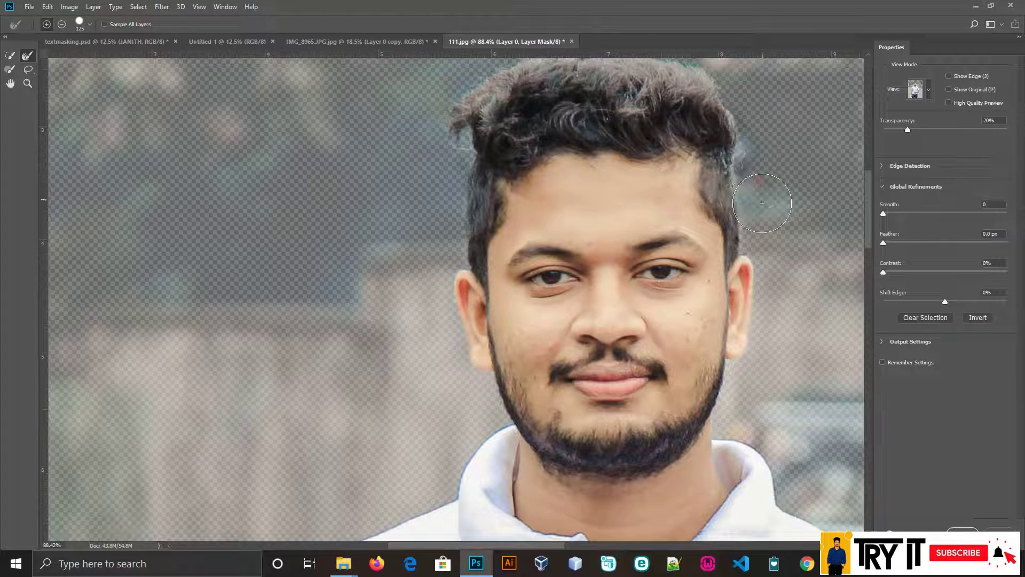
mouse_move(762, 203)
left_mouse_down()
mouse_move(755, 217)
mouse_move(747, 192)
mouse_move(761, 171)
left_mouse_up()
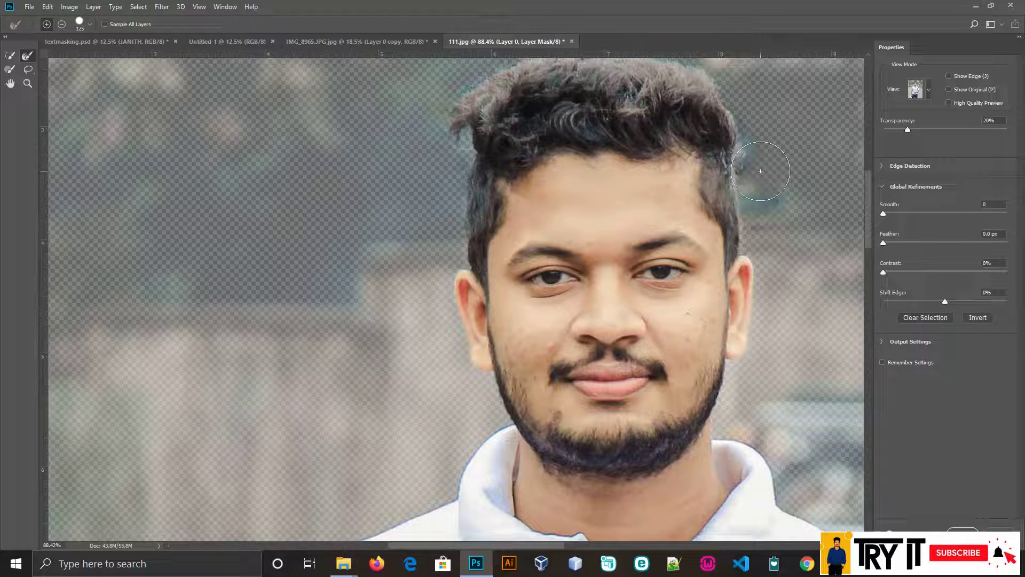
- Refine the side hair above the ear on the thumbs-up side with the brush reduced to size 50, and apply the refined mask
key("bracketleft")
key("bracketleft")
key("bracketleft")
key("bracketleft")
key("bracketleft")
key("bracketleft")
left_click_drag(749, 167, 744, 230)
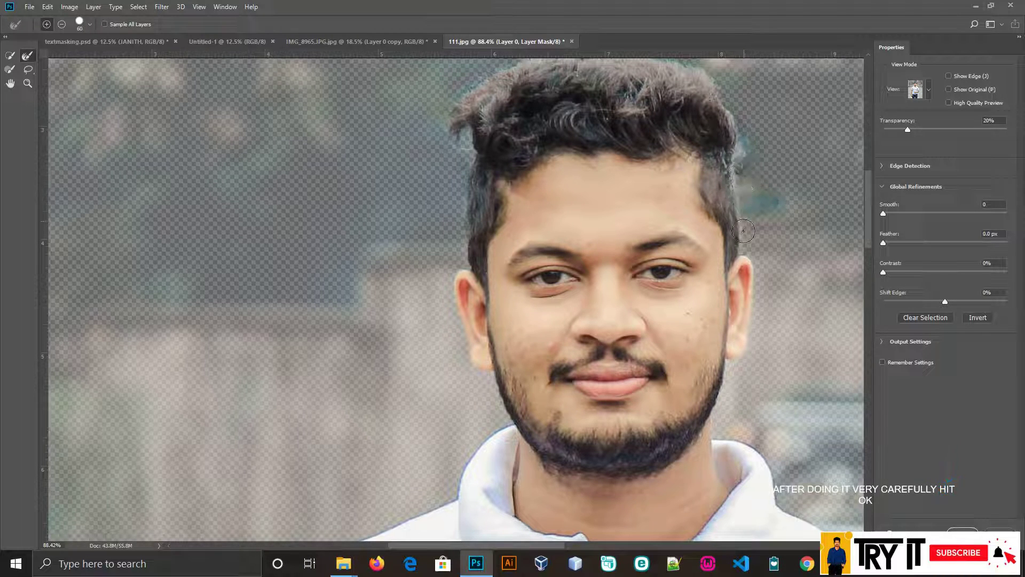
key("alt")
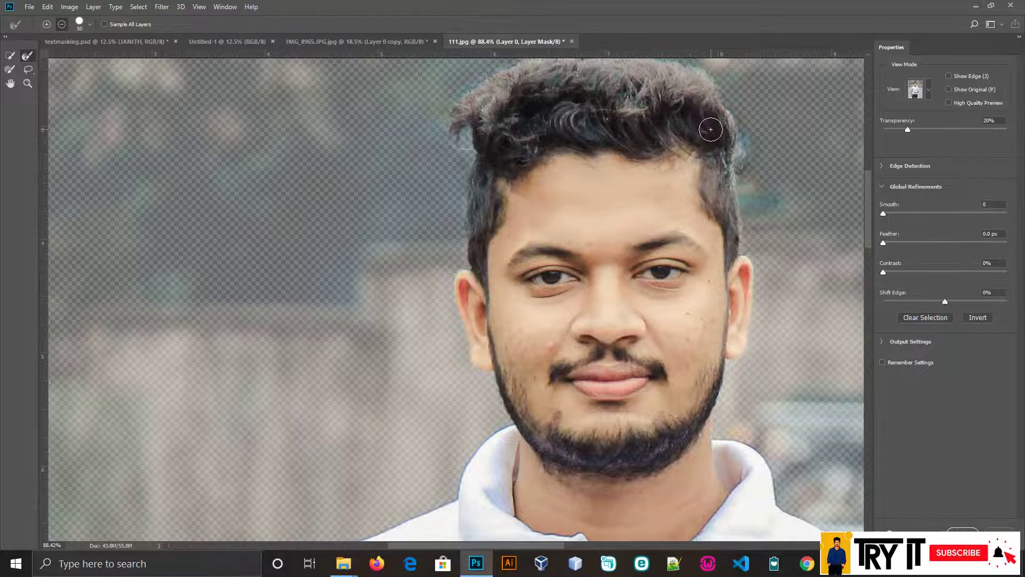
scroll(711, 130, "down", 10)
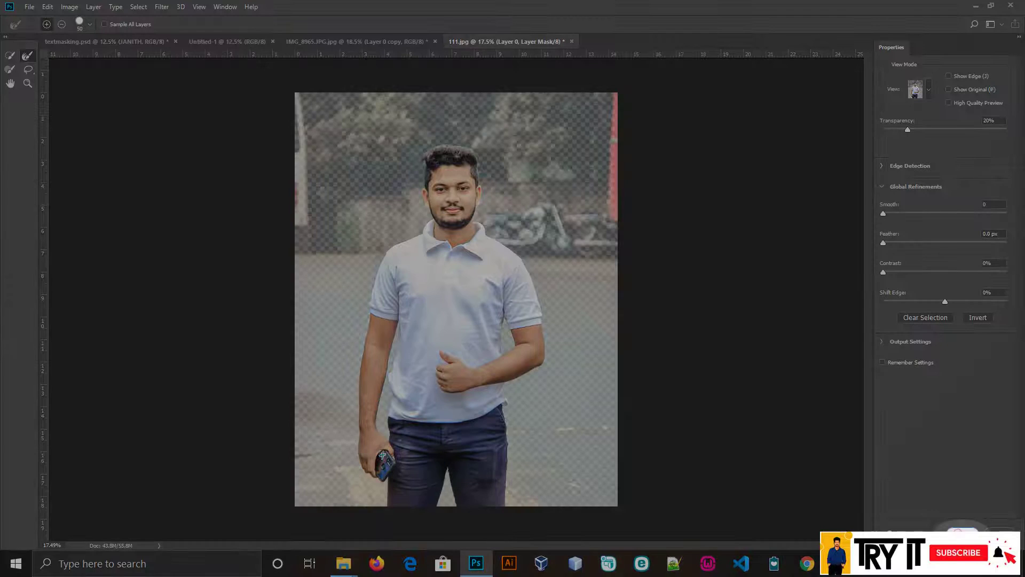
left_click(962, 534)
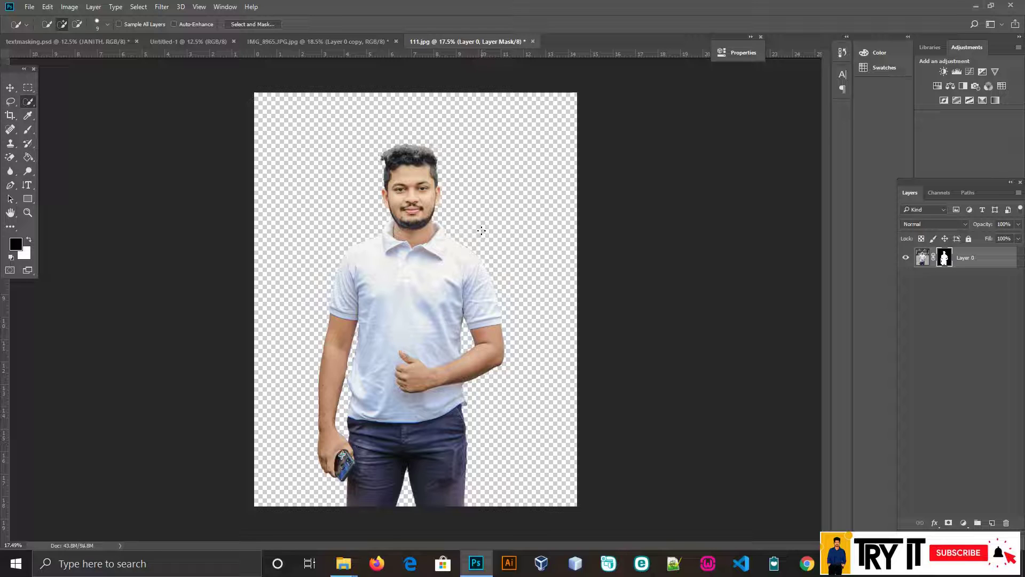
- Review the cutout once more in Select and Mask and accept the mask
right_click(943, 258)
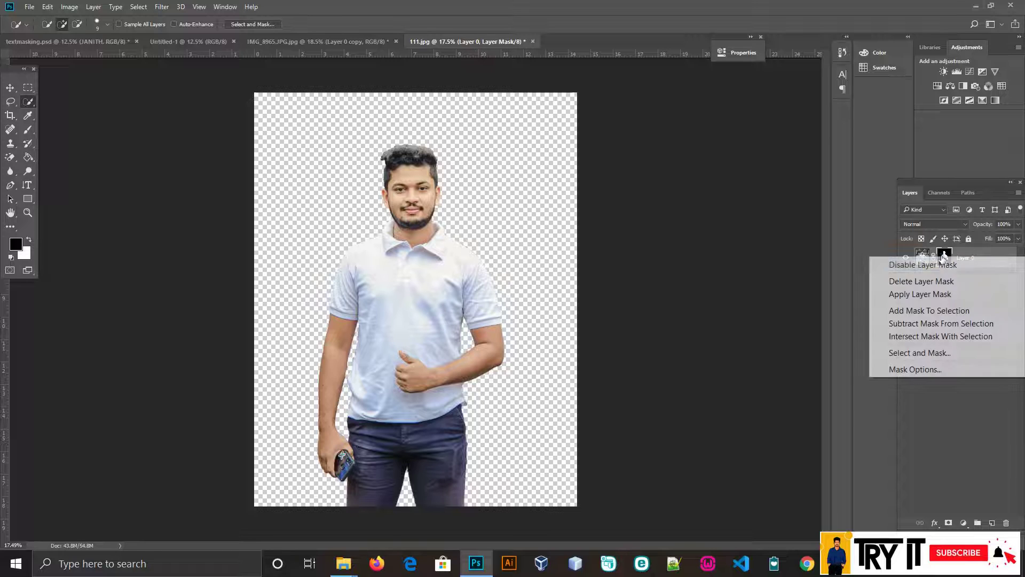
left_click(909, 352)
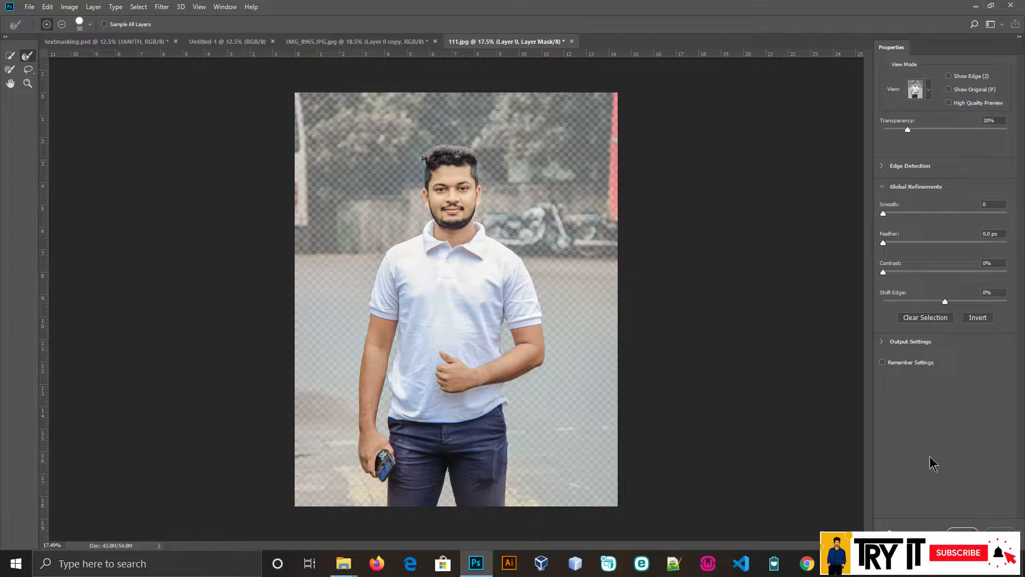
left_click(962, 528)
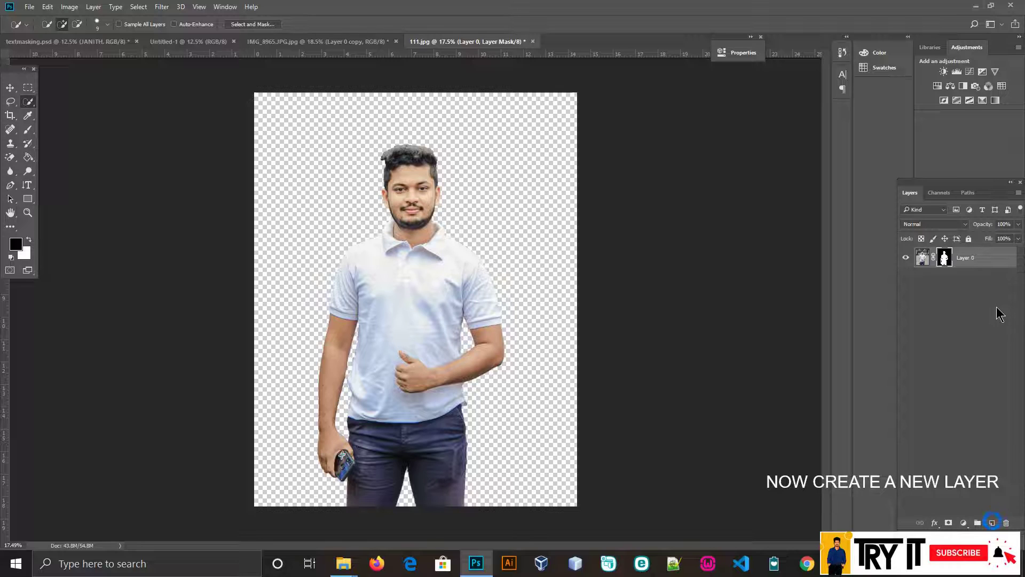
- Create a new layer and place it beneath the masked portrait layer
left_click(992, 523)
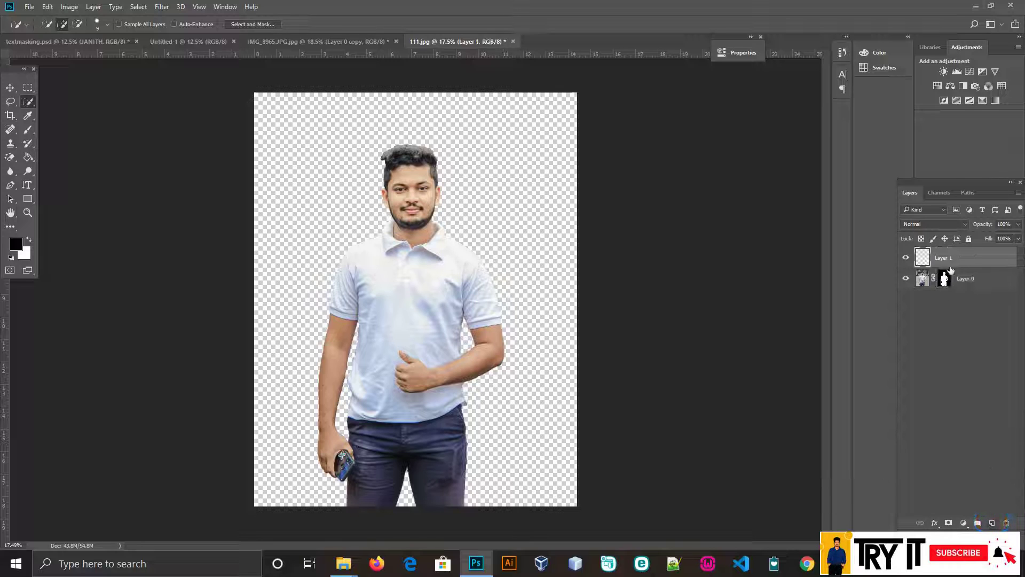
left_click_drag(950, 262, 949, 289)
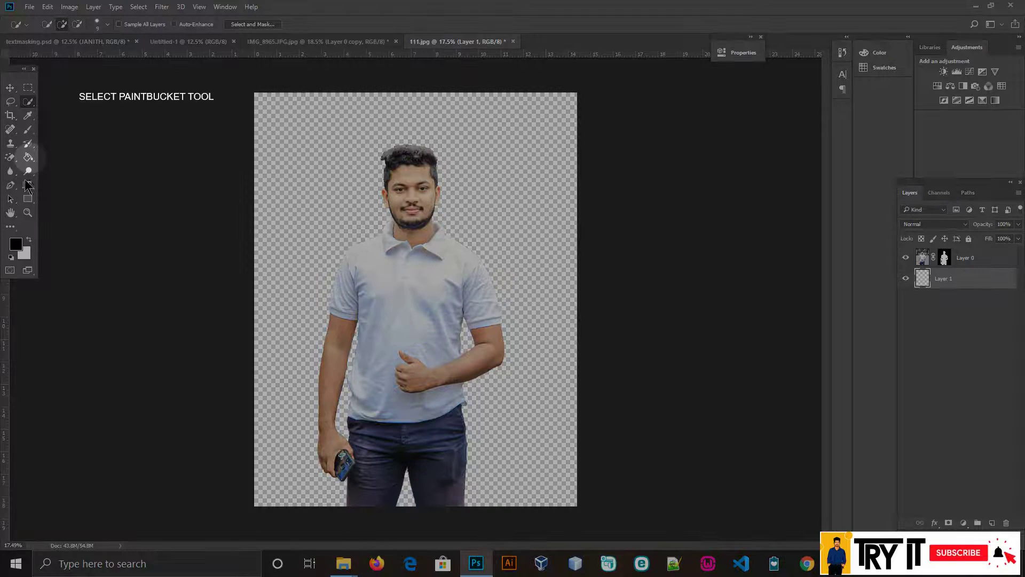
- Fill the new layer beneath the masked portrait with white using the Paint Bucket tool
left_click(31, 158)
left_click(68, 169)
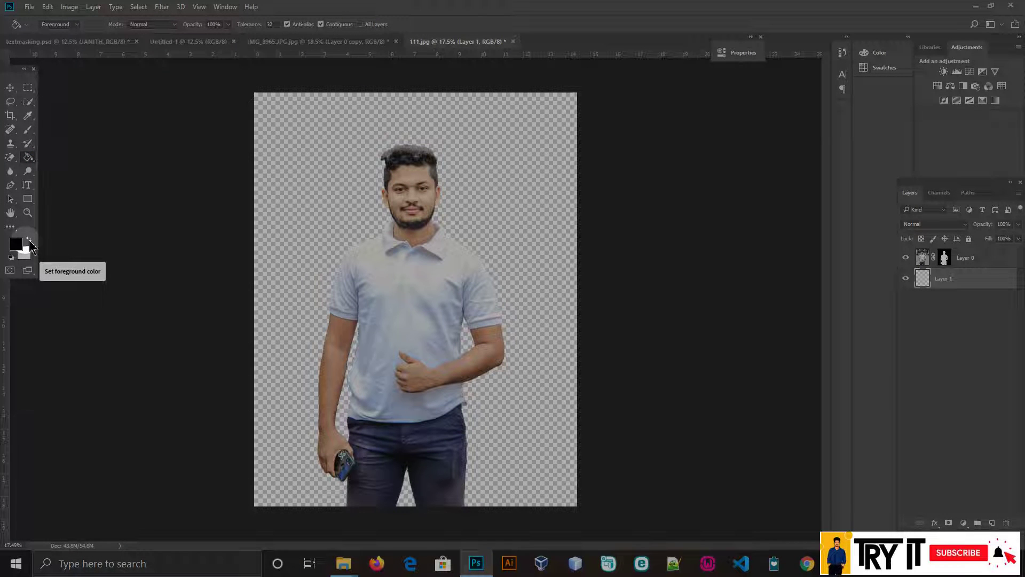
left_click(28, 240)
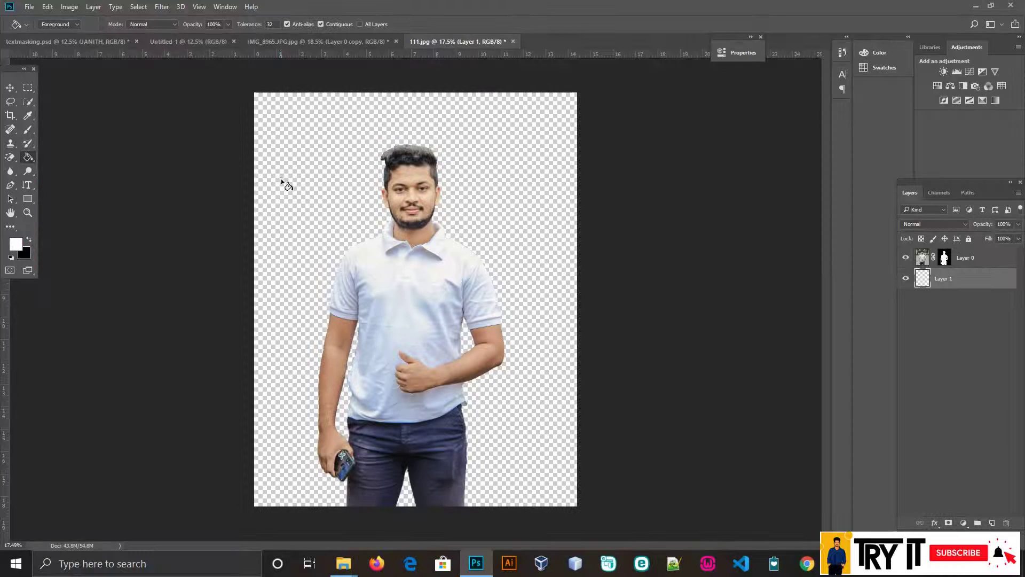
left_click(282, 182)
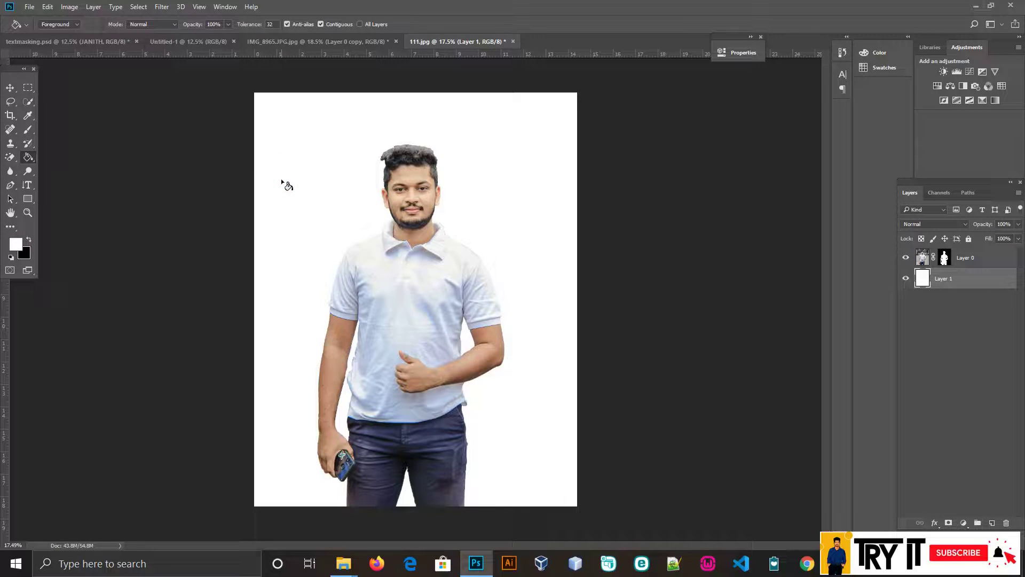
- Duplicate the masked portrait layer as "backup" and move the copy to the bottom of the layer stack
left_click(972, 258)
right_click(971, 259)
left_click(972, 259)
right_click(973, 261)
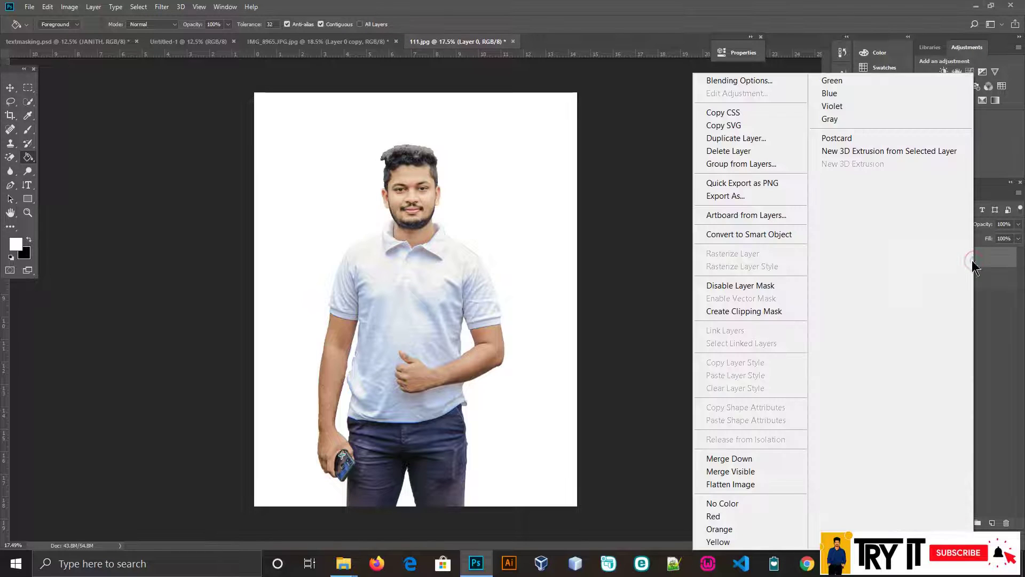
left_click(750, 140)
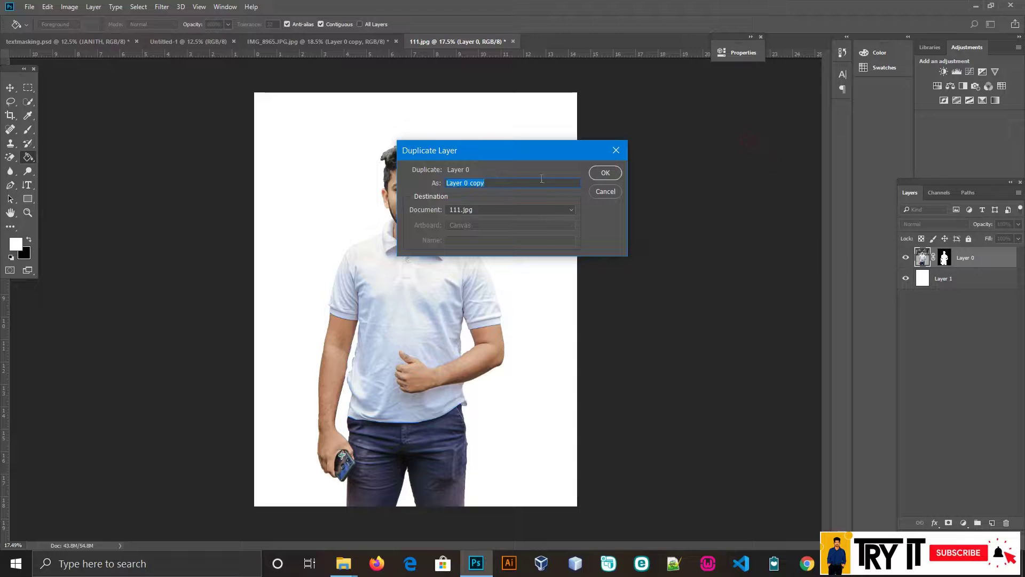
type("backup")
key("Return")
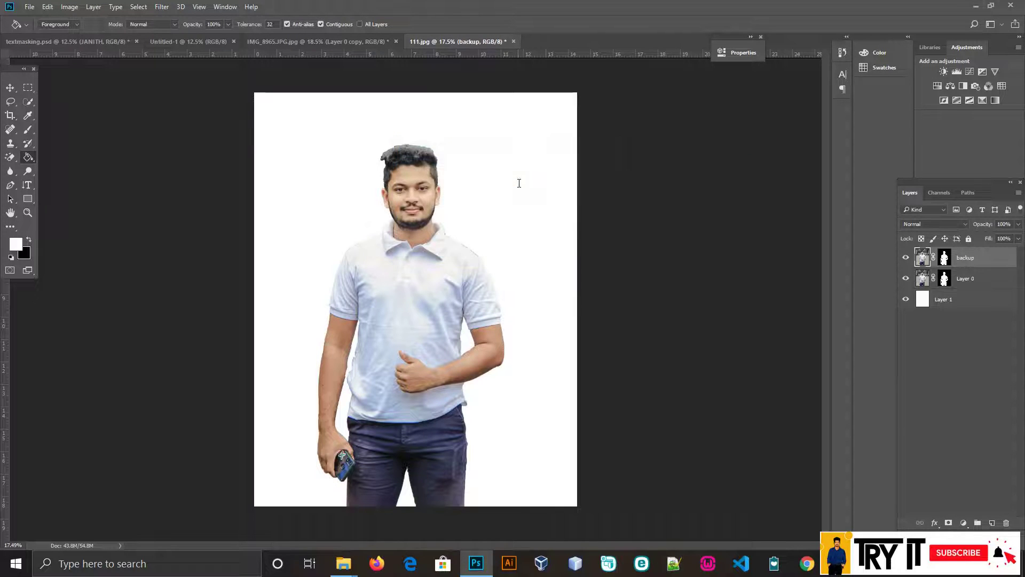
left_click_drag(970, 259, 960, 319)
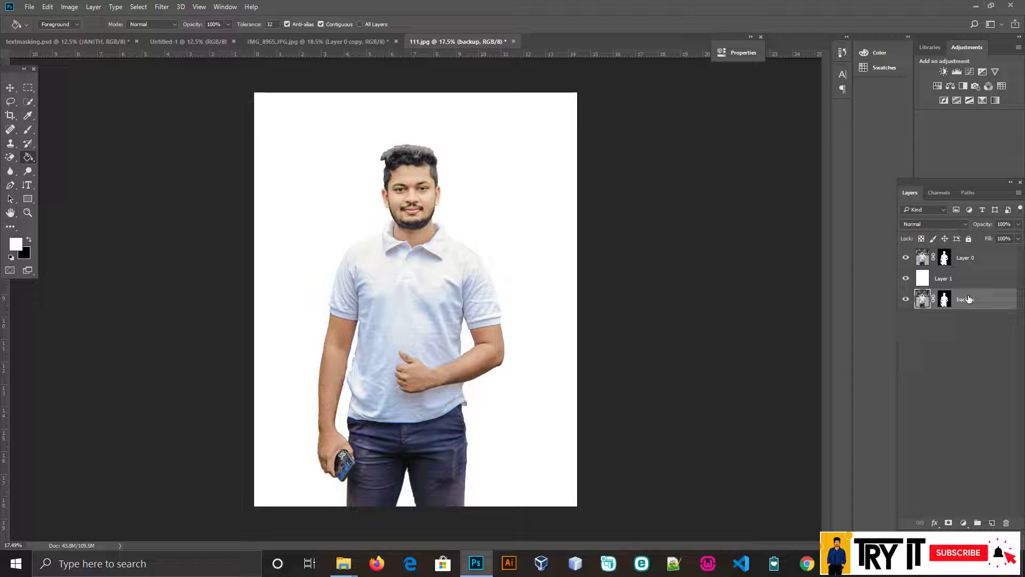
- Scale down the masked portrait on Layer 0, reposition it against the canvas's lower edge slightly right of centre, and apply the transform
left_click(924, 261)
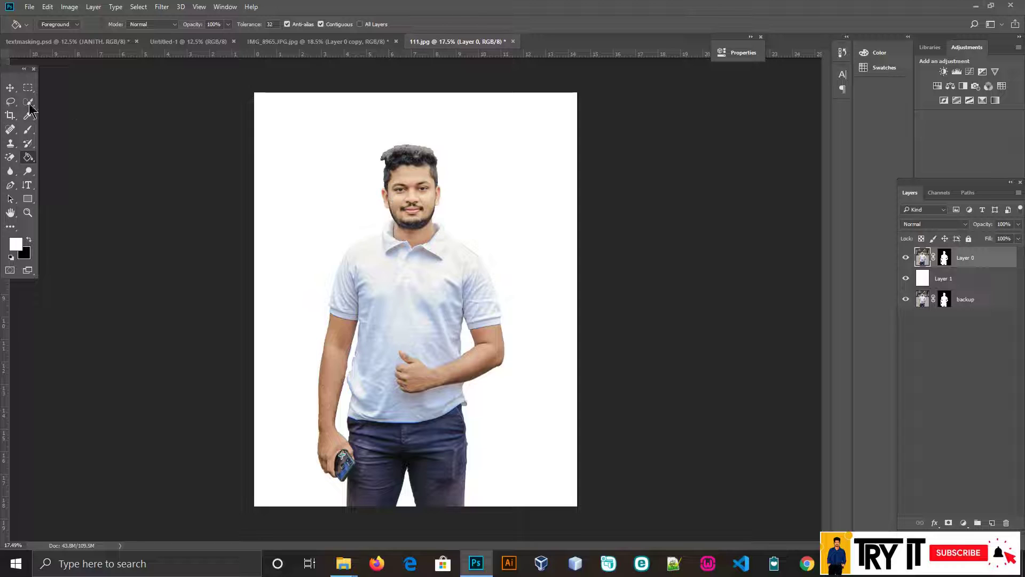
left_click(10, 87)
key("ctrl+t")
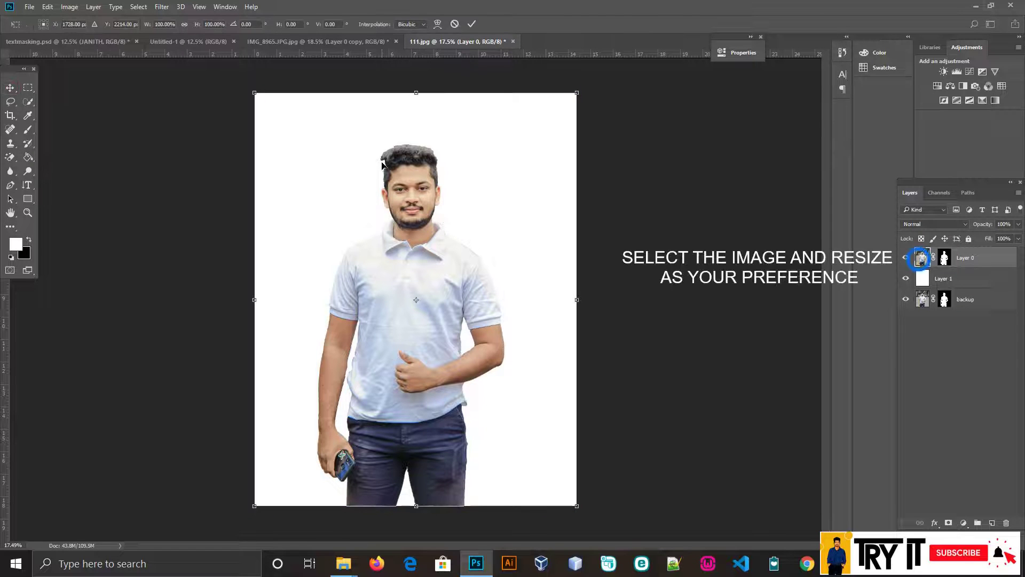
left_click_drag(255, 94, 283, 135)
left_click_drag(418, 237, 451, 277)
left_click(472, 24)
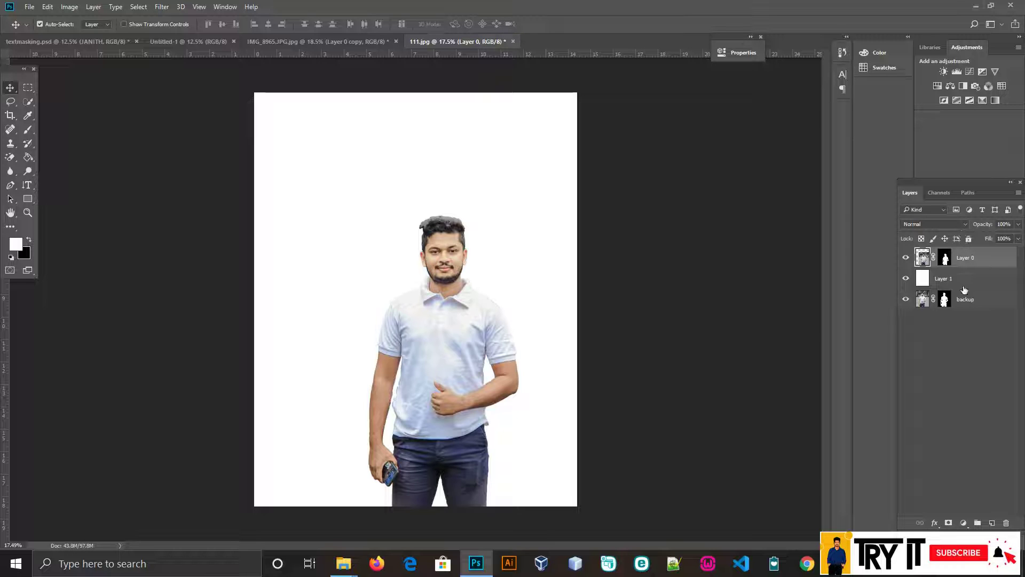
- Try a dark navy fill, colour #010735, on the white background layer and undo it
left_click(947, 279)
left_click(28, 157)
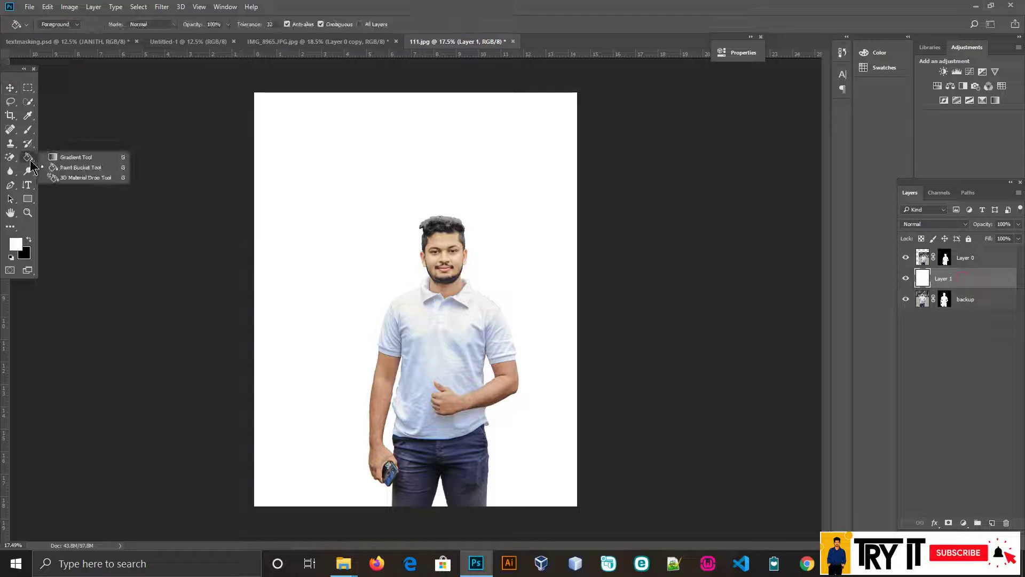
left_click(56, 169)
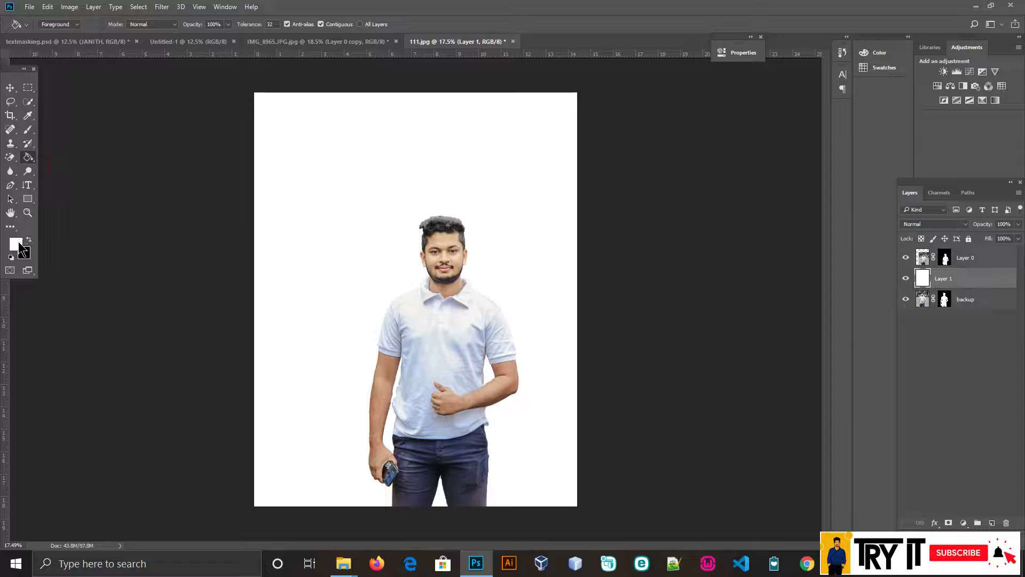
left_click(16, 244)
left_click_drag(783, 228, 786, 221)
left_click_drag(758, 269, 769, 279)
left_click(880, 168)
left_click(535, 156)
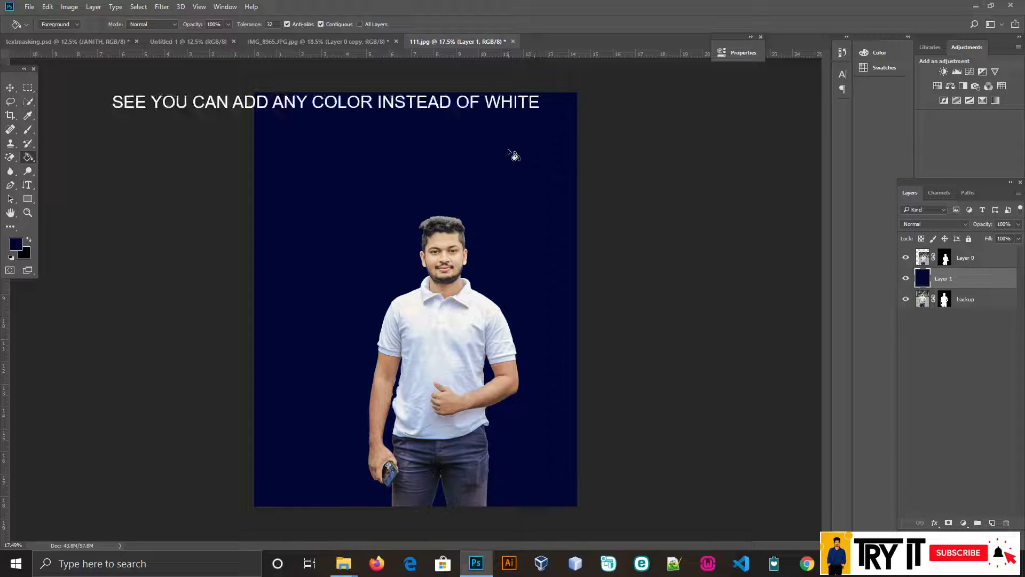
key("ctrl+z")
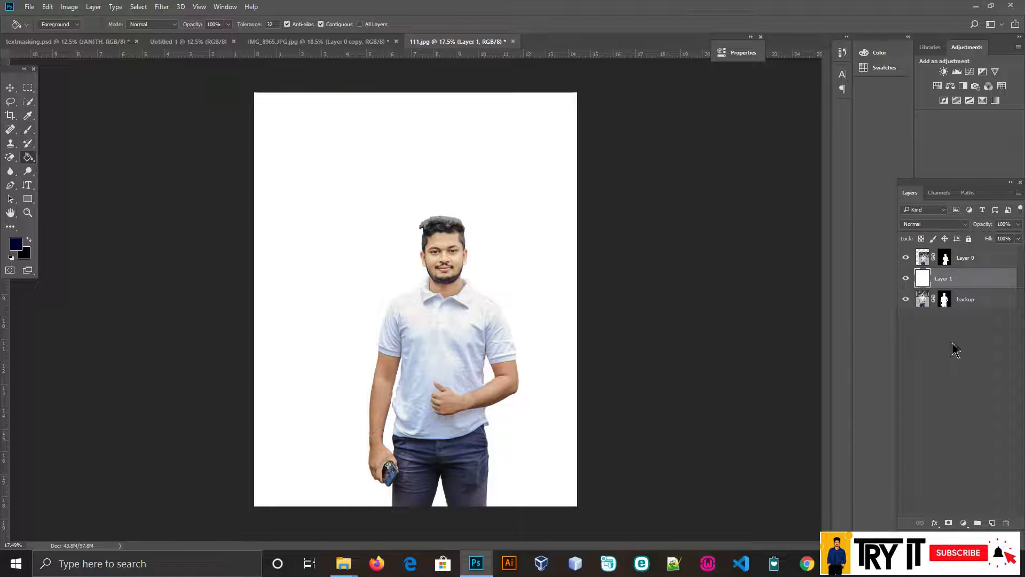
- Move the masked portrait on Layer 0 slightly to the right with the Move tool
left_click(922, 259)
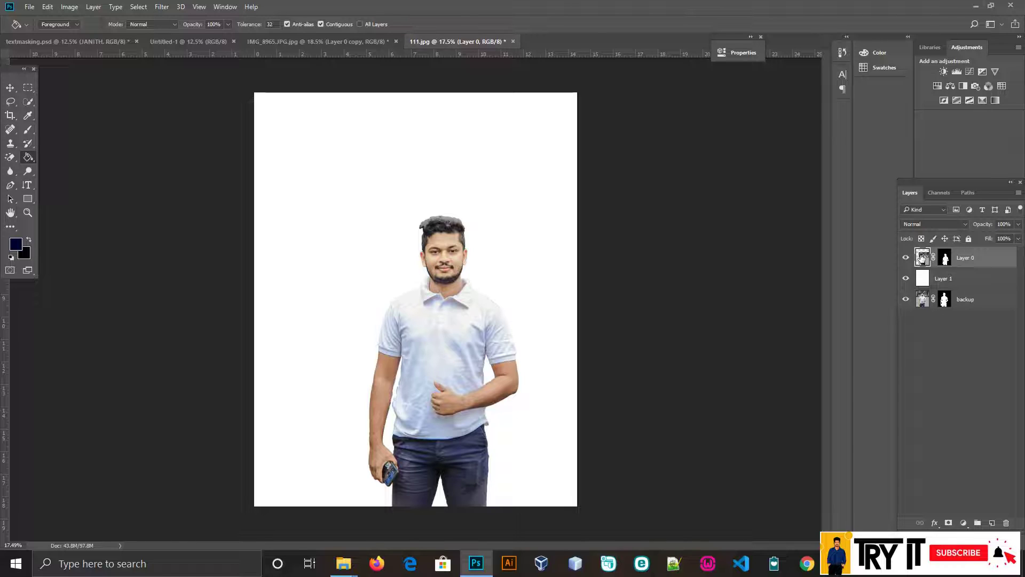
left_click(10, 88)
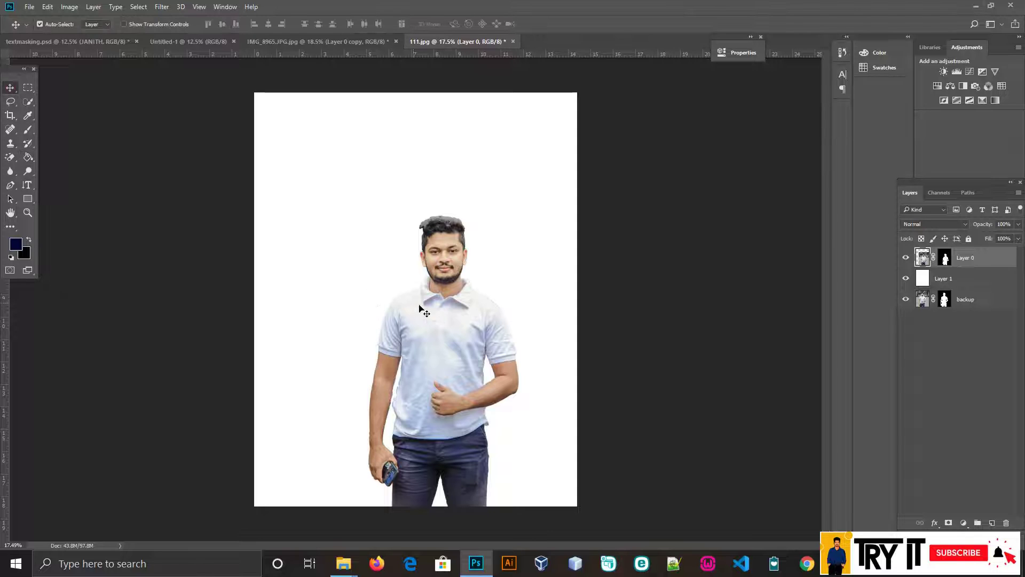
left_click_drag(419, 308, 430, 307)
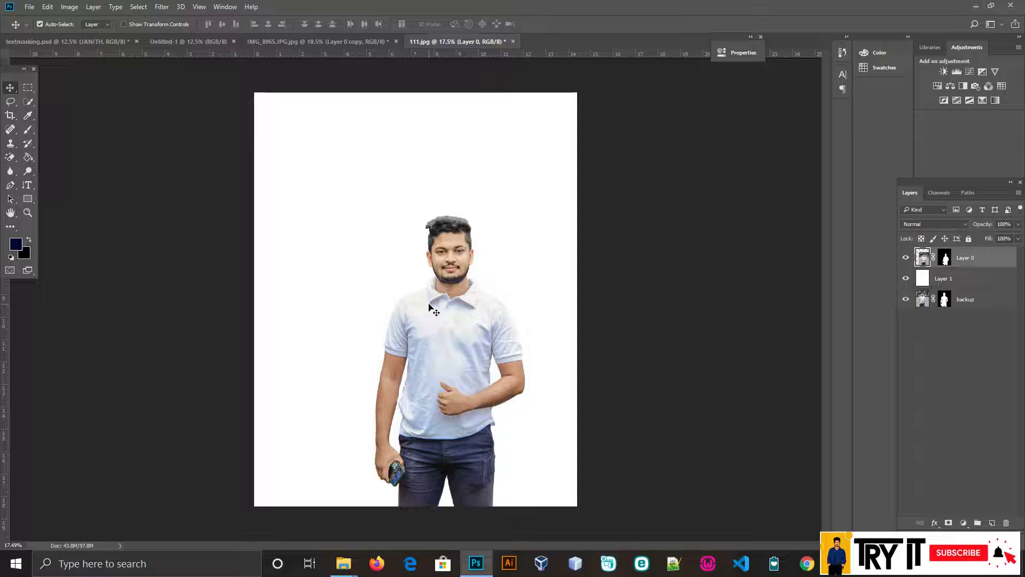
- Set the text colour to near-black #000106 and select the Vertical Type tool
left_click(28, 185)
left_click(407, 24)
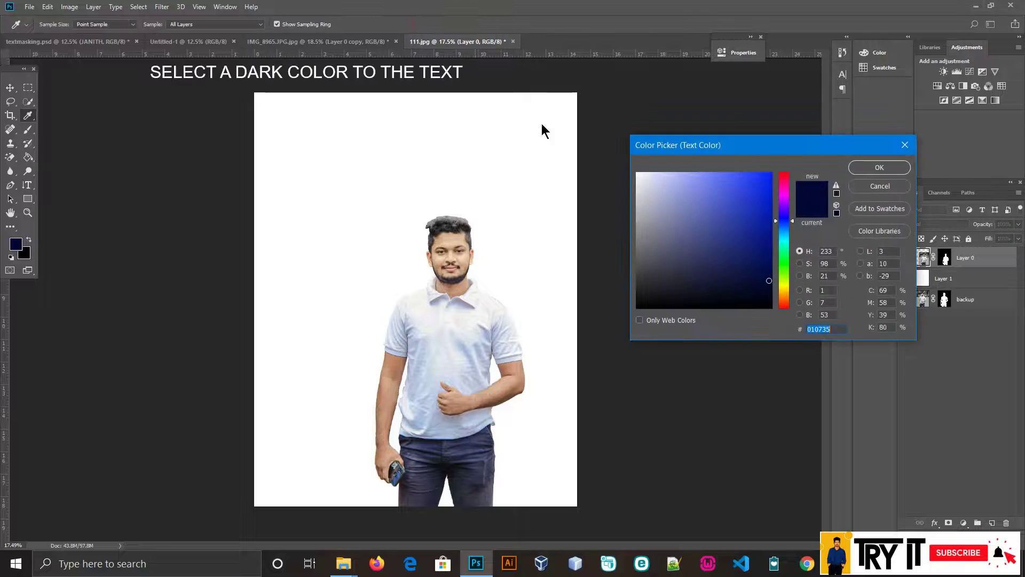
left_click_drag(734, 235, 773, 307)
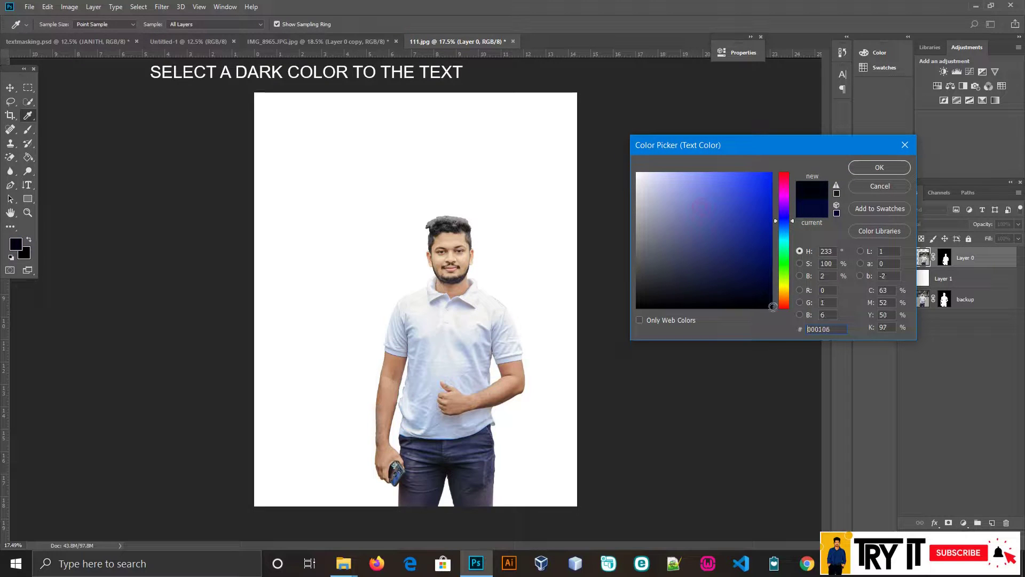
left_click(867, 169)
right_click(32, 183)
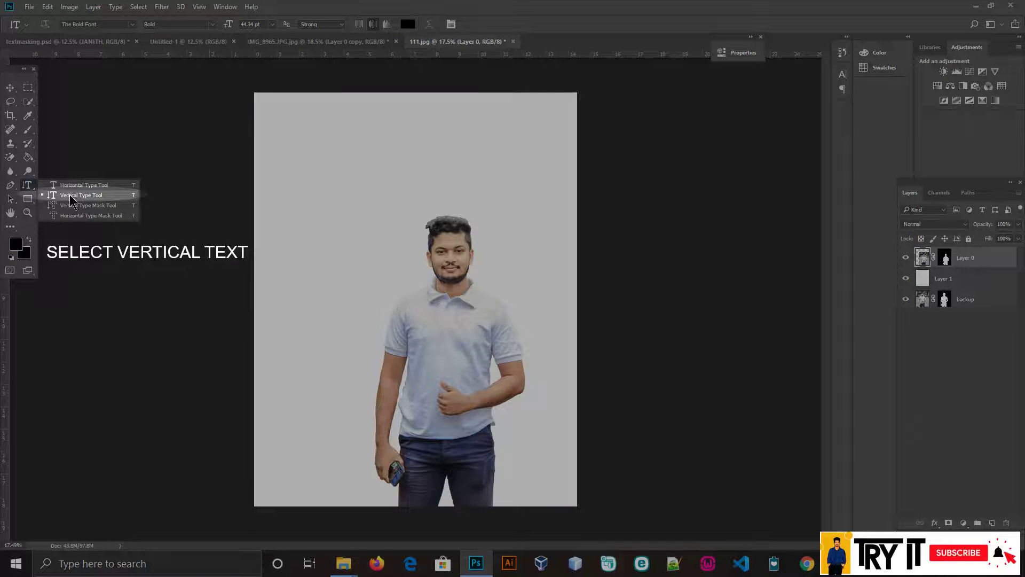
left_click(69, 195)
right_click(30, 186)
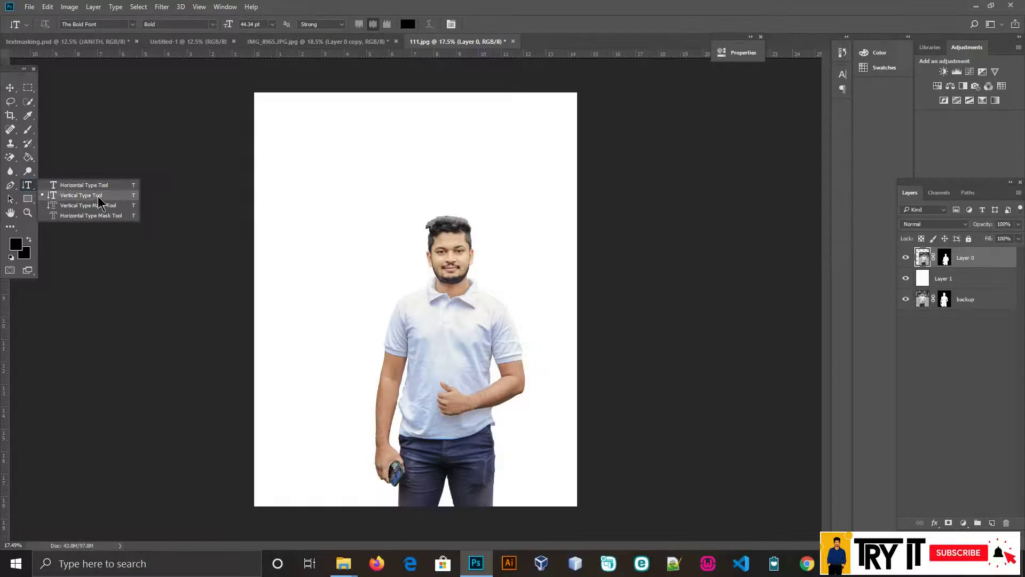
left_click(101, 196)
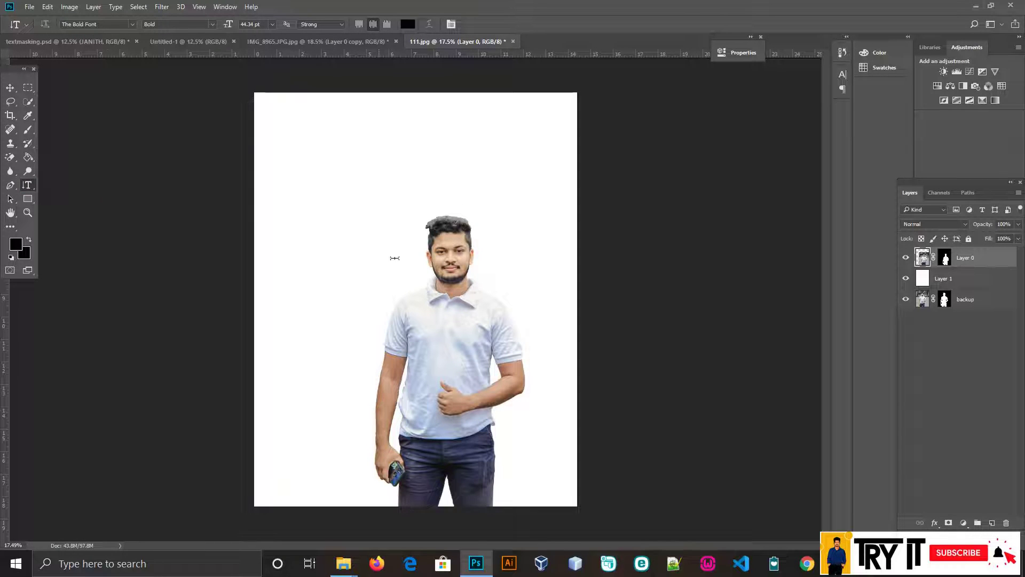
- Add vertical text in The Bold Font over the man's face, enter the person's first name, and commit it
left_click(433, 237)
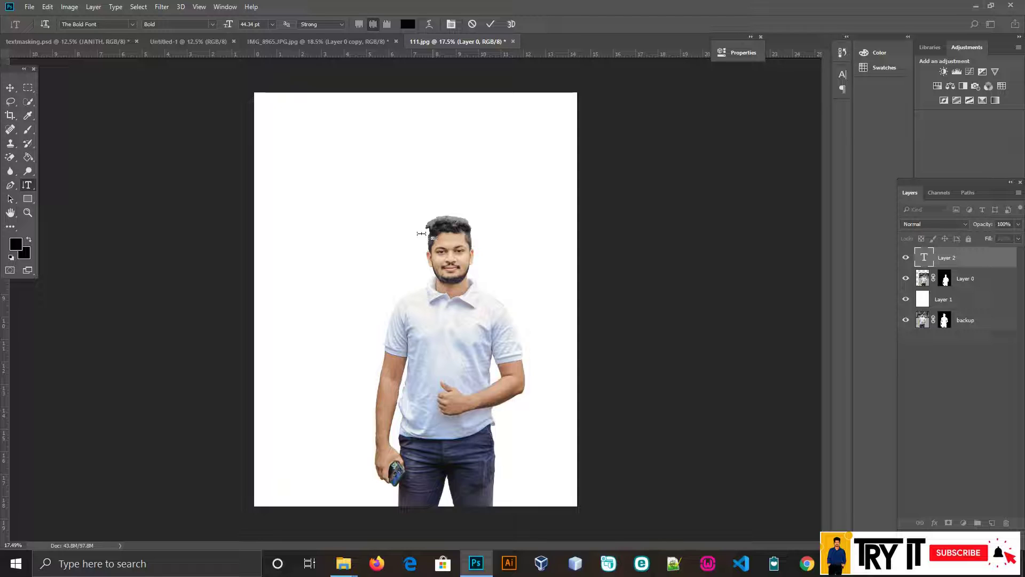
left_click(105, 23)
key("Return")
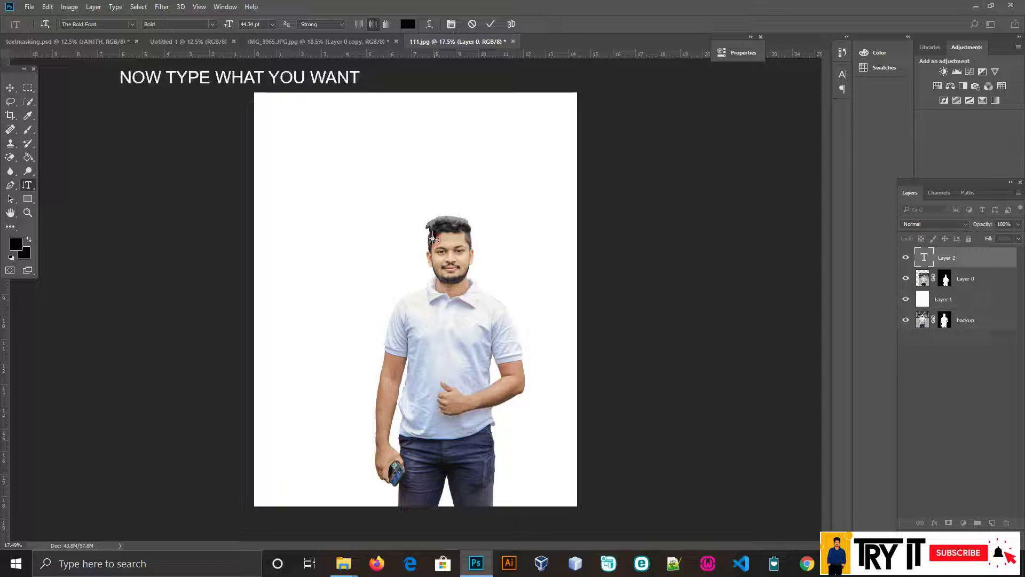
type("JANITH")
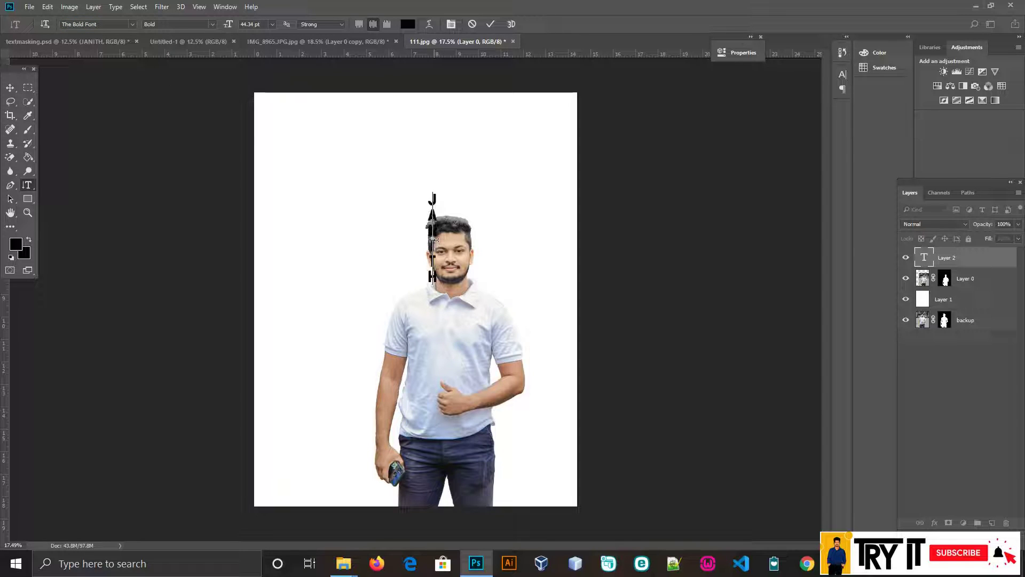
left_click(491, 25)
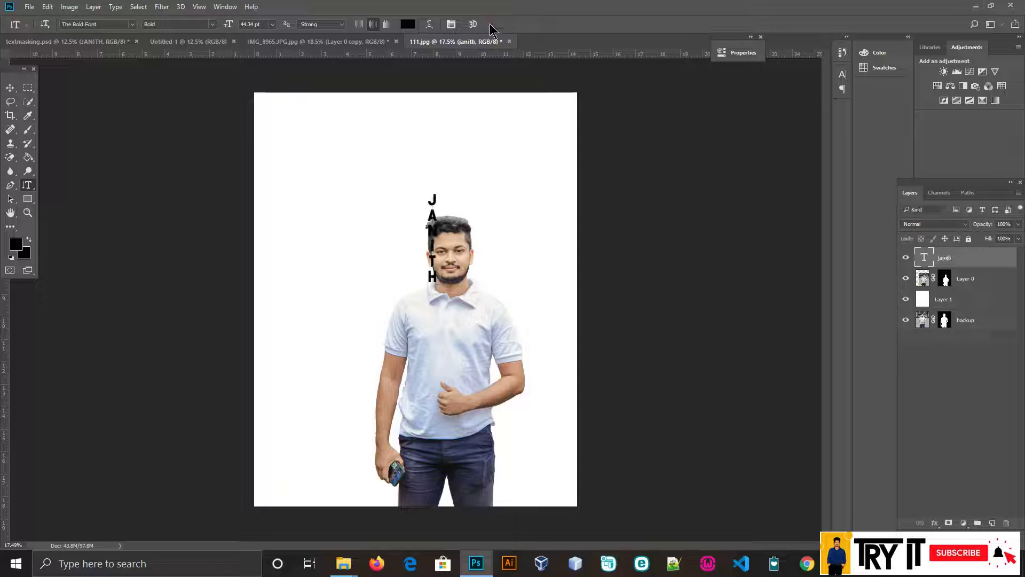
- Scale the vertical name to about 491% width and 345% height so it spans from above the man's head to the canvas's lower edge
left_click(11, 87)
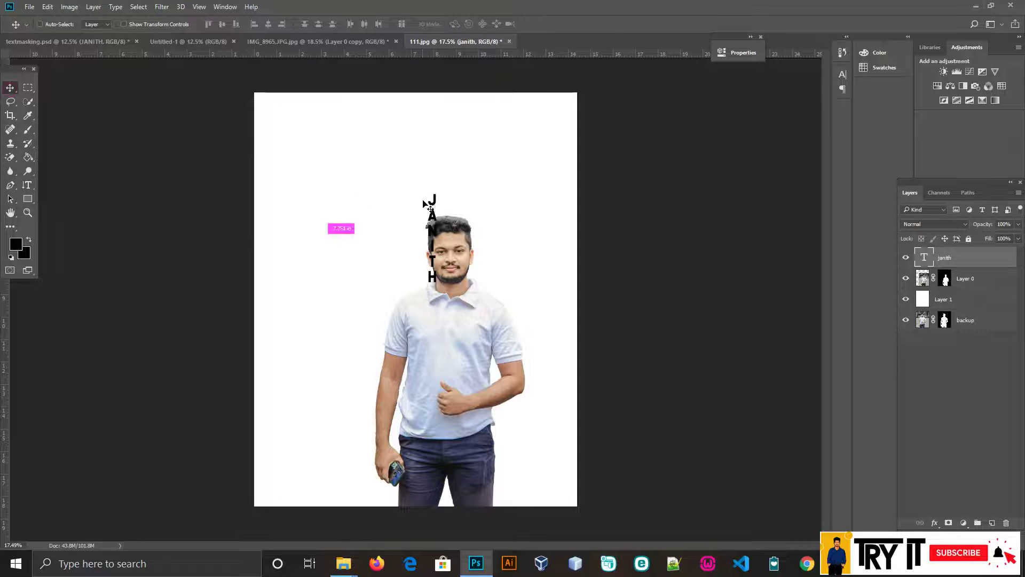
key("ctrl+t")
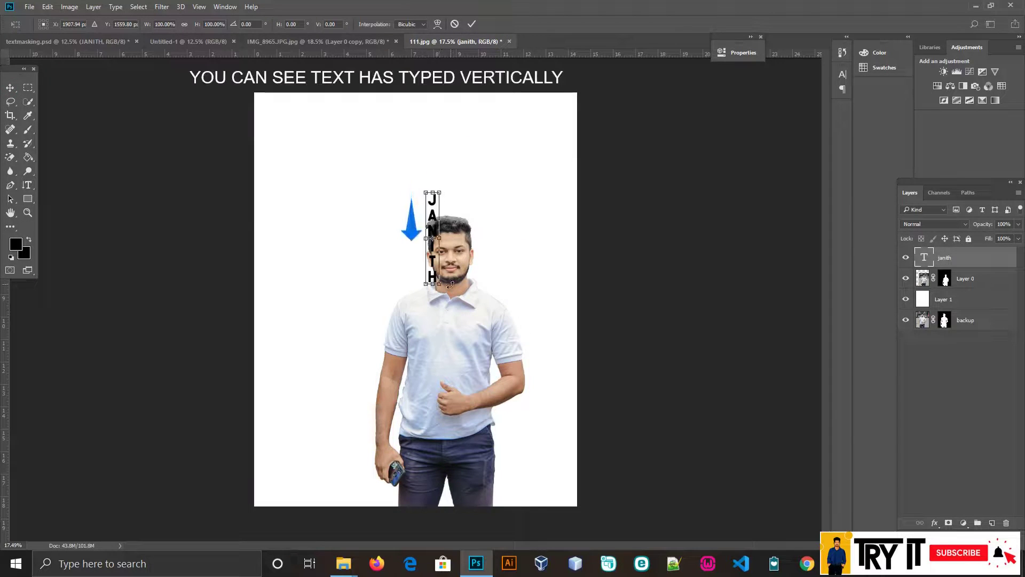
left_click_drag(439, 283, 436, 478)
left_click_drag(432, 363, 451, 191)
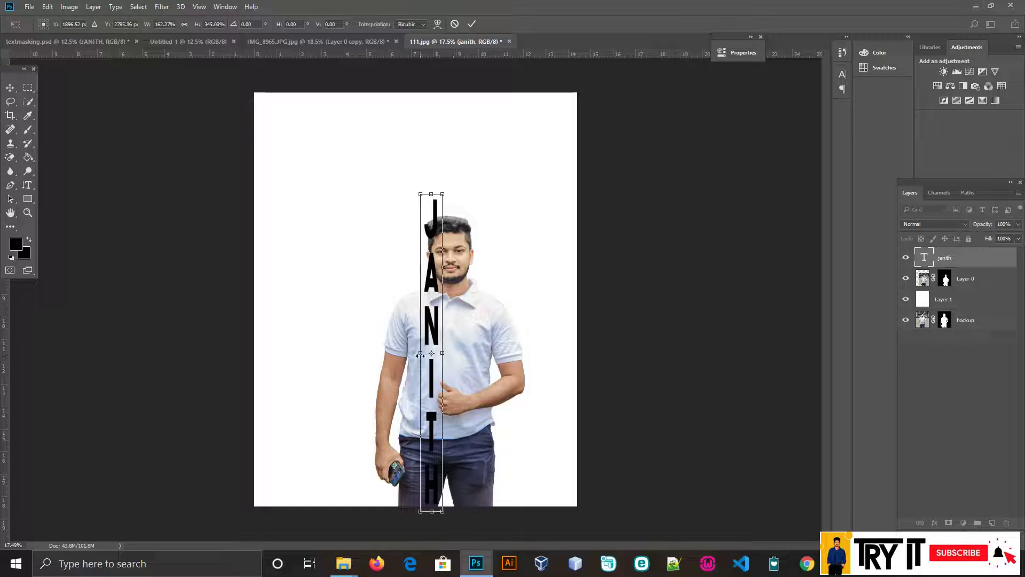
left_click_drag(420, 354, 438, 338)
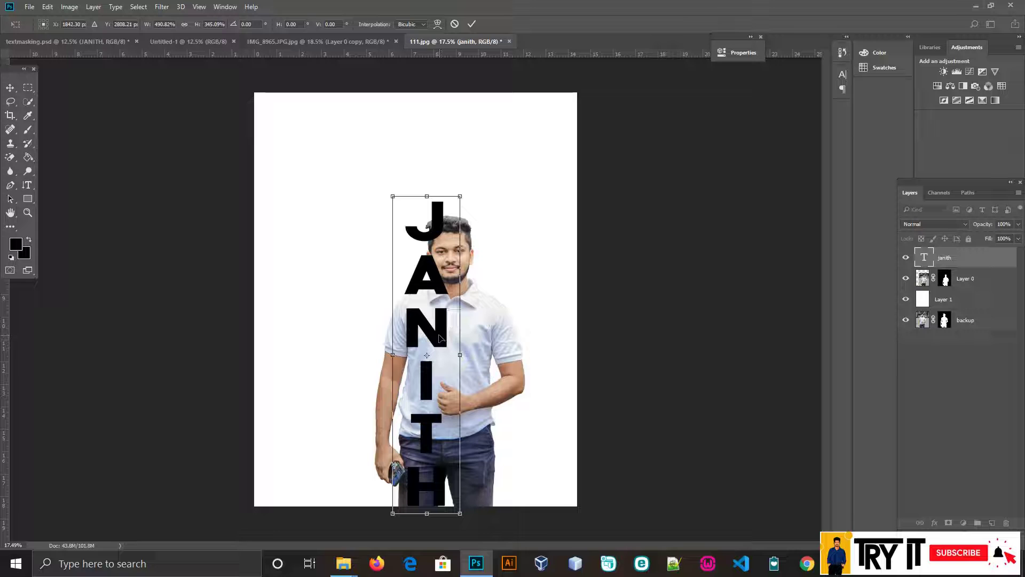
left_click(473, 24)
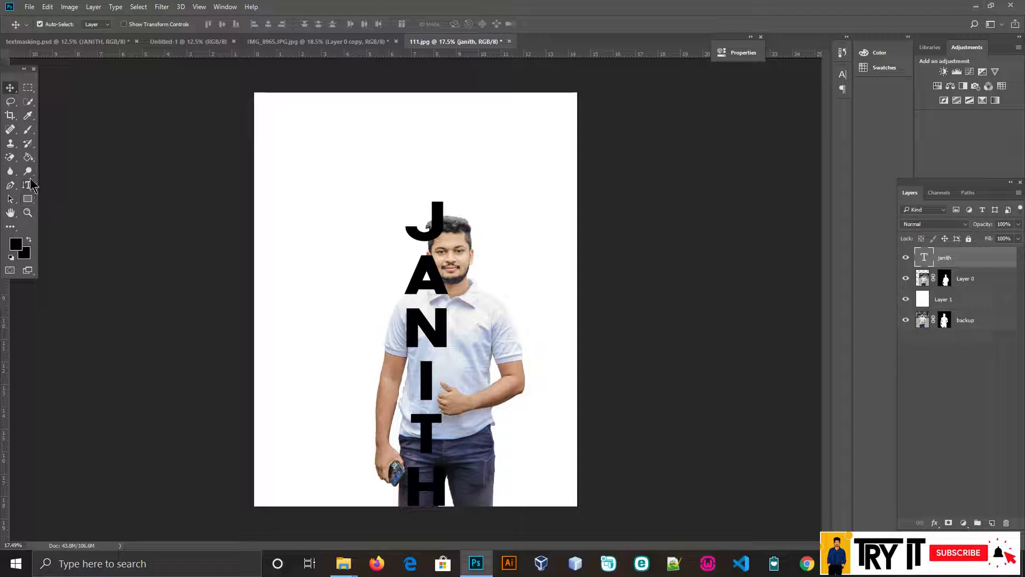
left_click(30, 185)
left_click(420, 458)
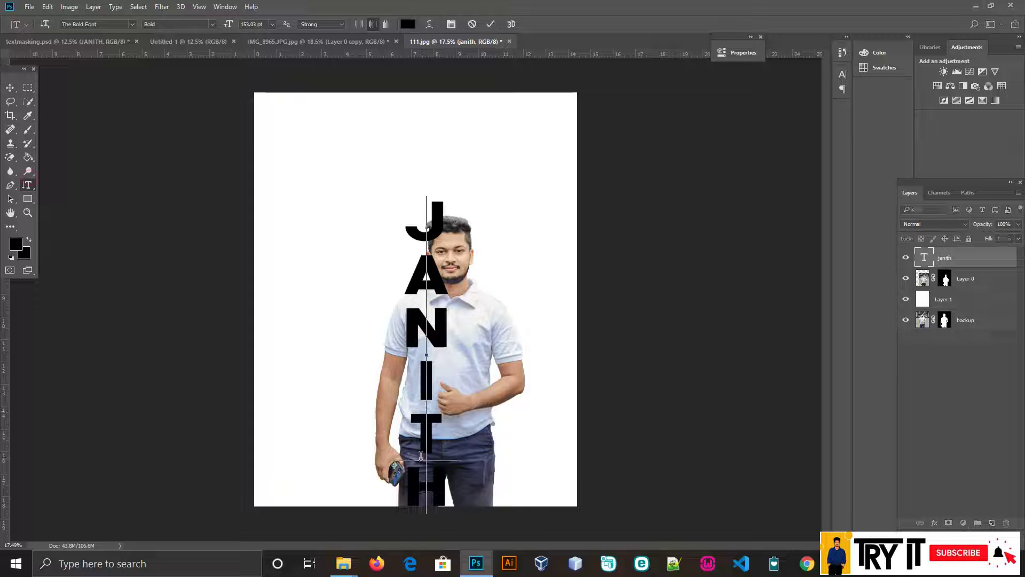
key("Delete")
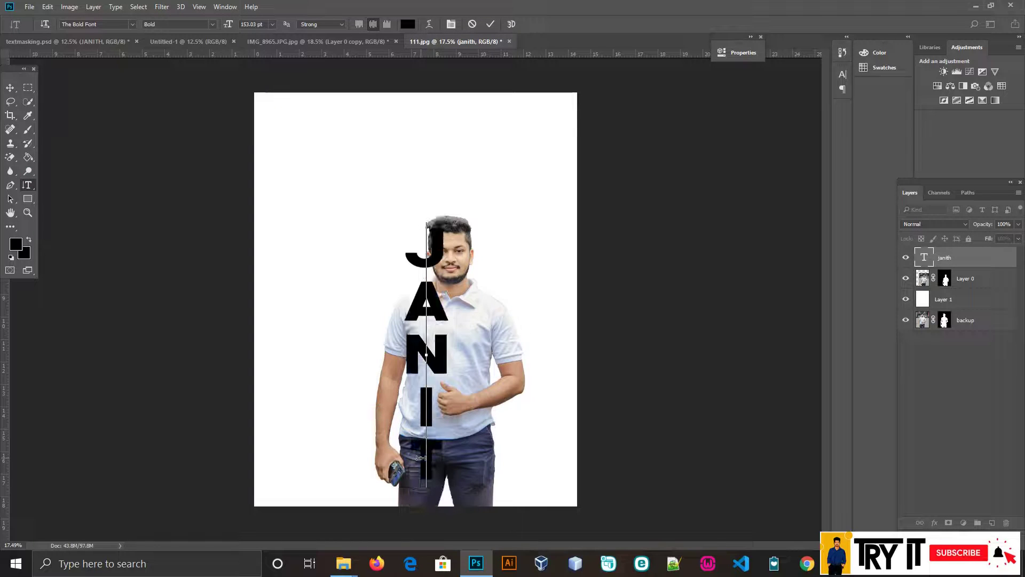
key("ctrl+z")
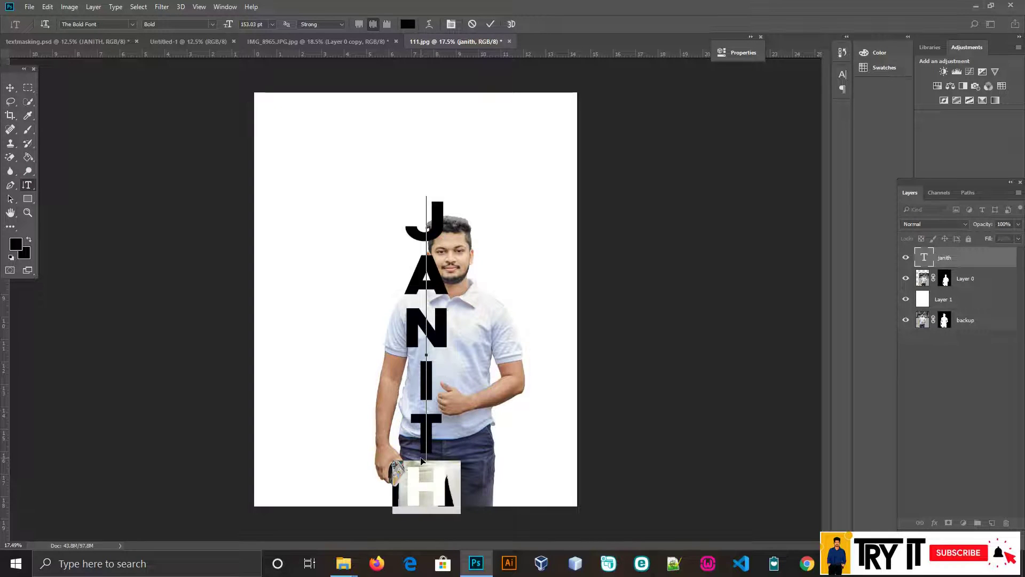
left_click(420, 457)
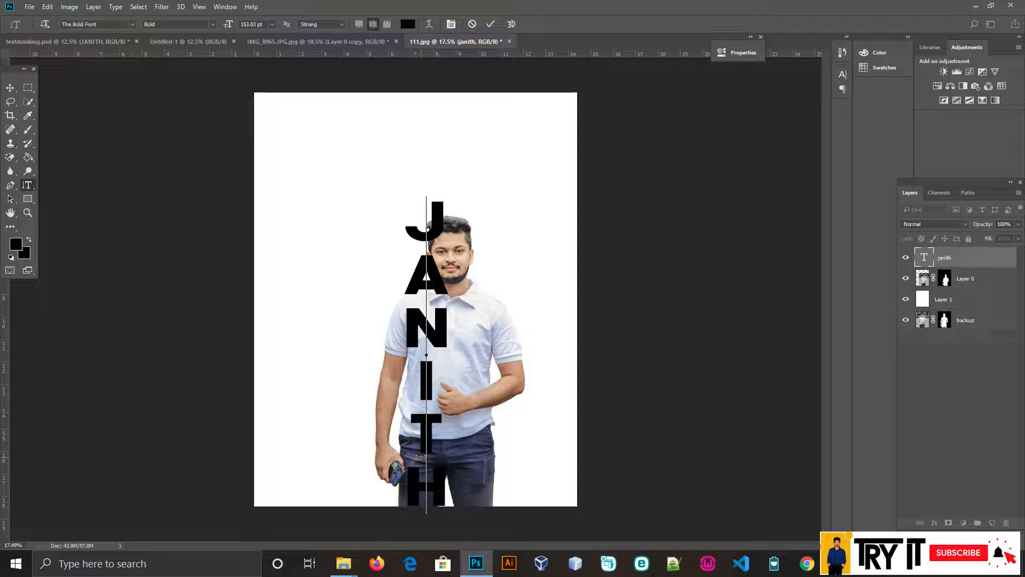
key("Delete")
key("ctrl+z")
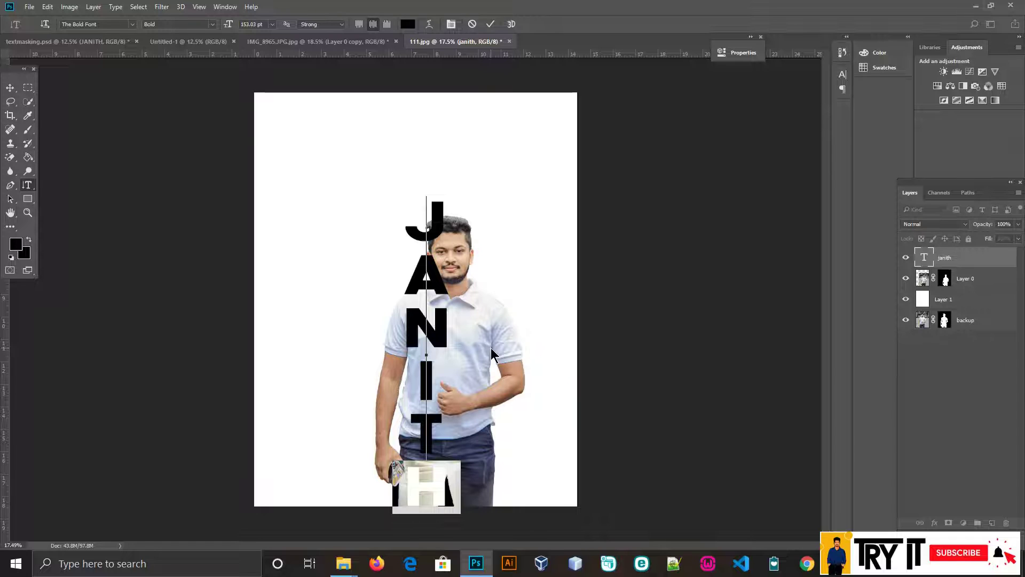
- Move the vertical name slightly to the right with the Move tool
left_click(10, 87)
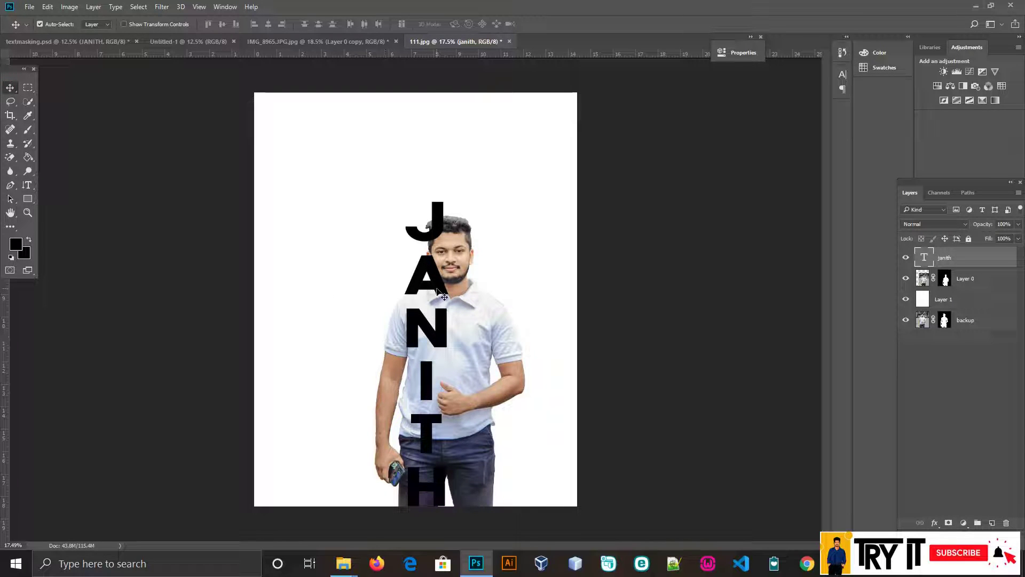
left_click_drag(439, 290, 444, 291)
- Scale the masked portrait on Layer 0 up to about 105.8% in both width and height with Free Transform
left_click(461, 293)
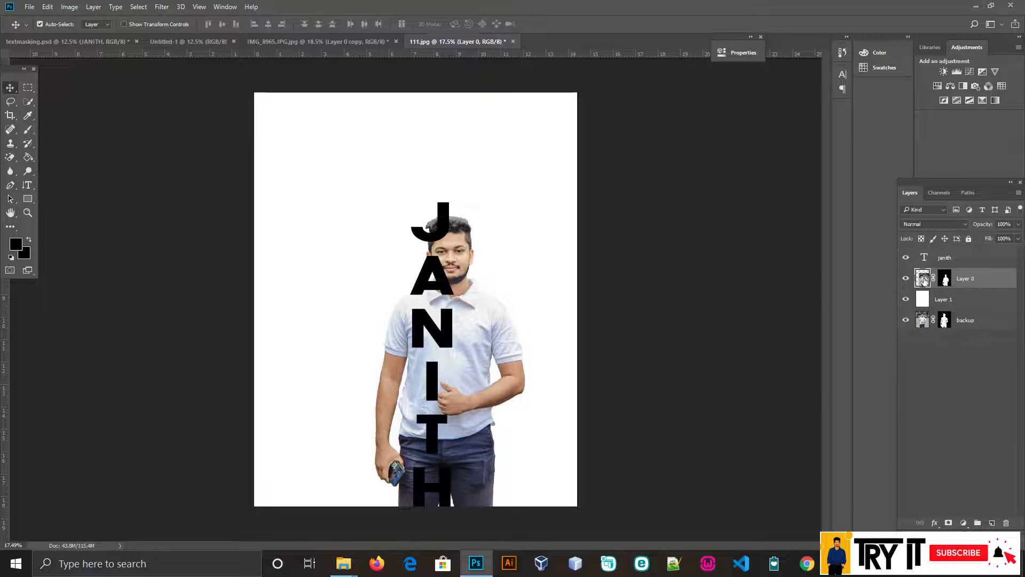
key("ctrl+t")
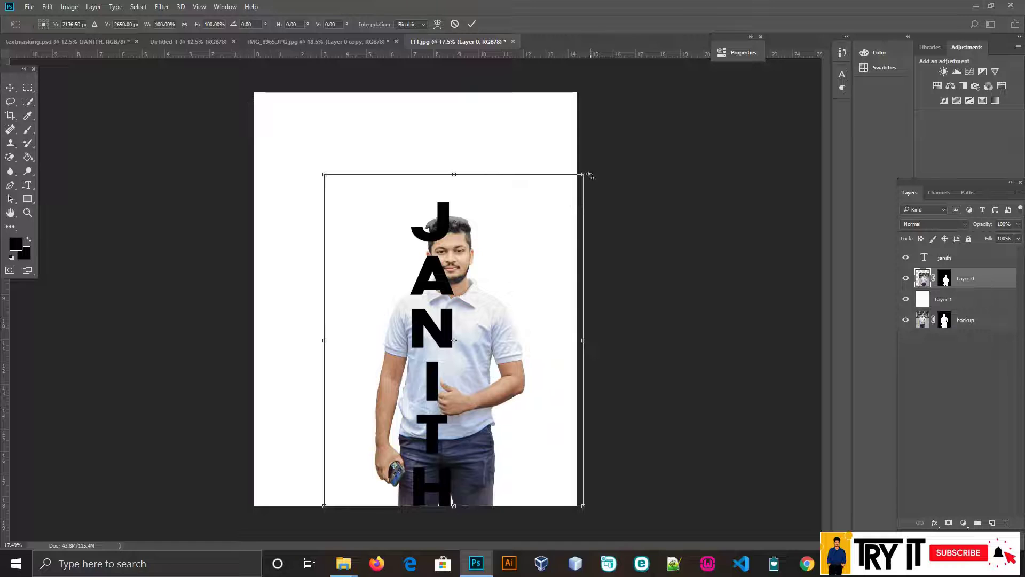
left_click_drag(585, 175, 592, 166)
left_click(471, 24)
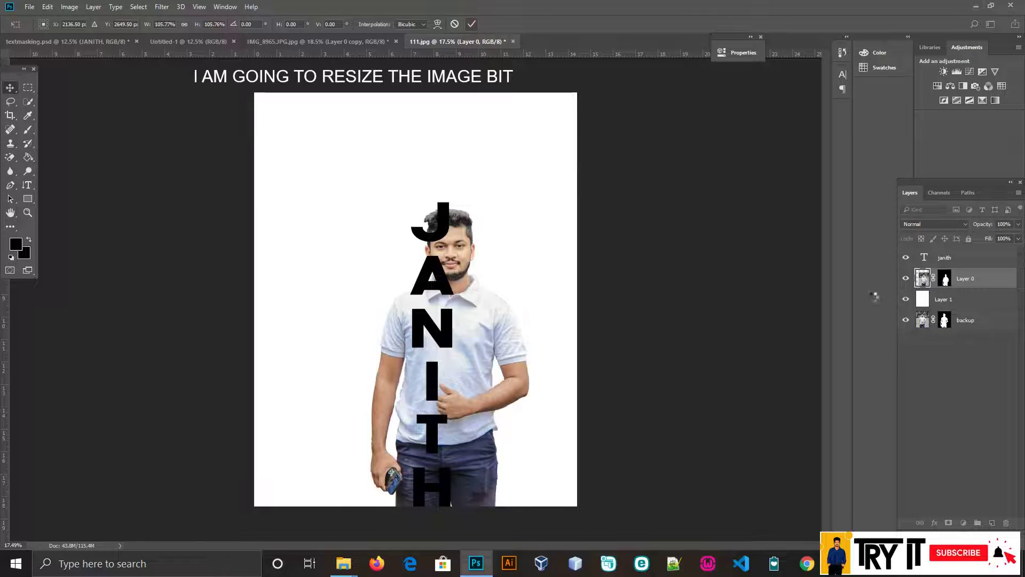
- Stretch the vertical name upward to about 102% height and nudge it slightly to the left, applying the transform
left_click(935, 262)
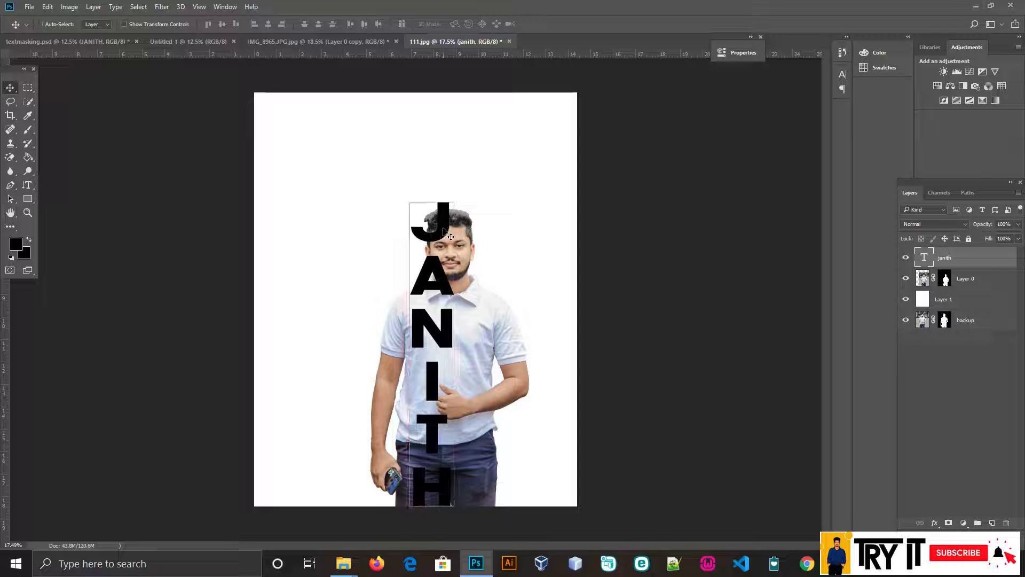
key("ctrl+t")
left_click_drag(433, 197, 433, 190)
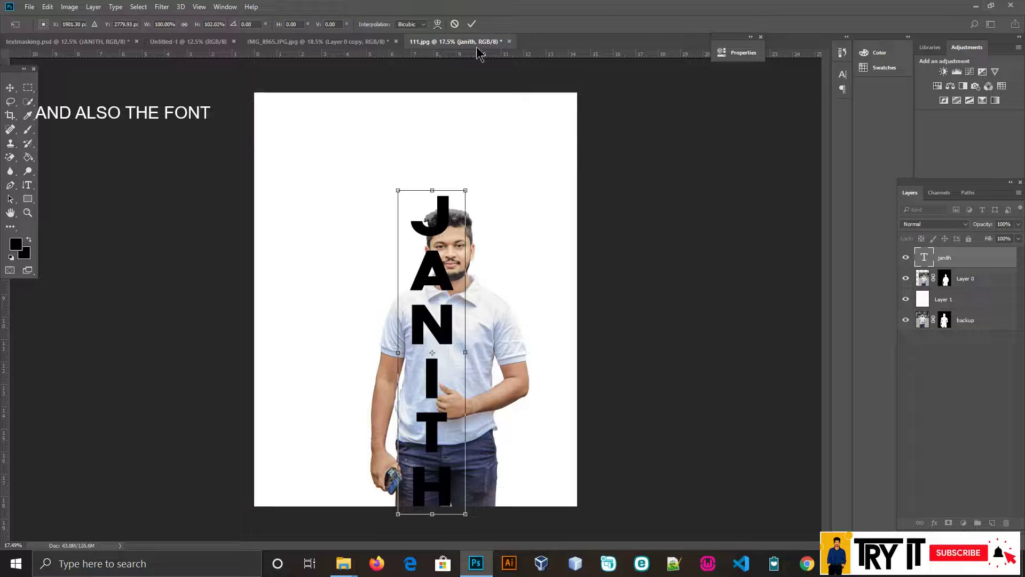
key("Left")
key("Left")
key("Left")
key("Left")
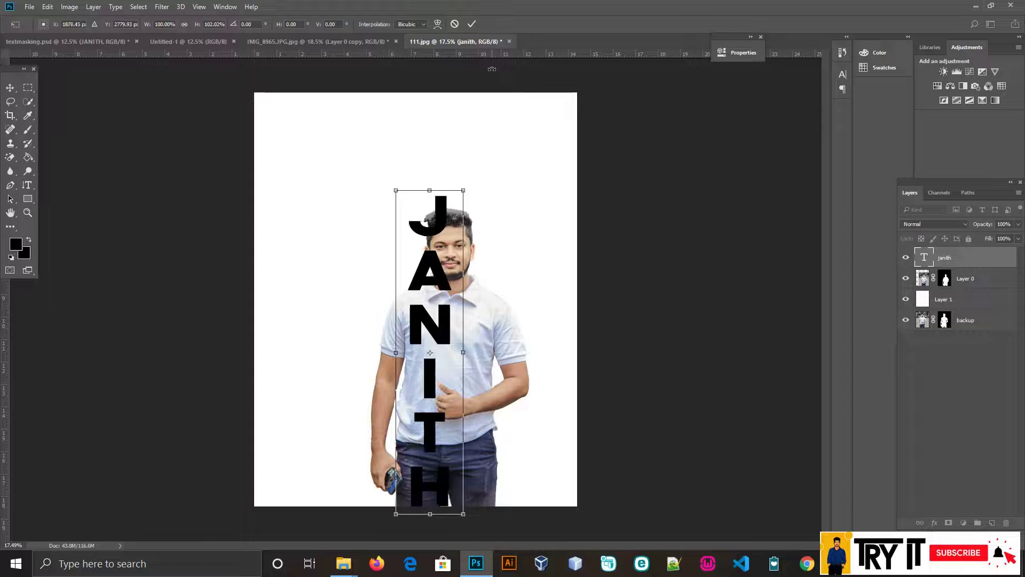
left_click(471, 23)
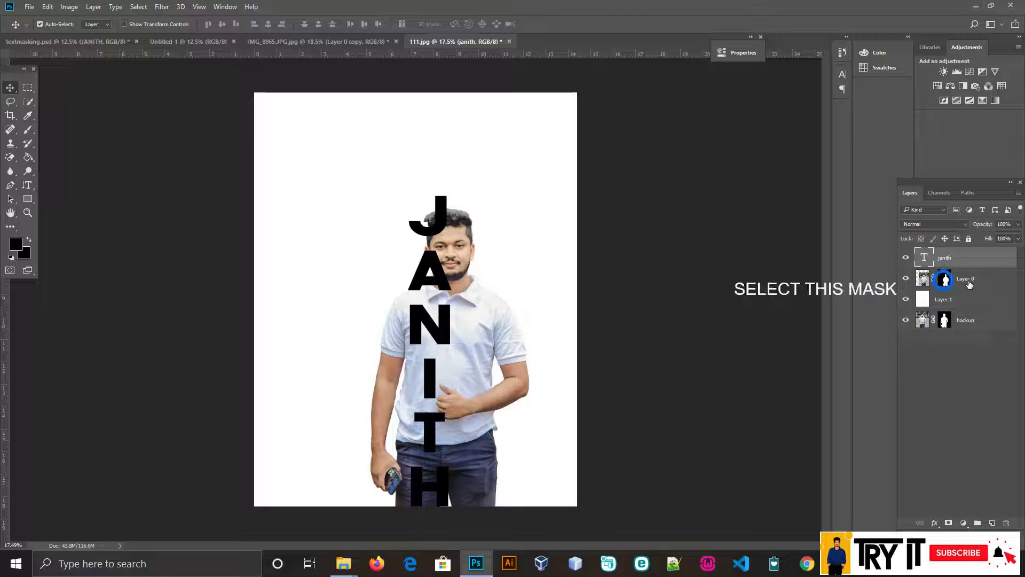
- Target Layer 0's layer mask and set up the Brush tool with 100% hardness
left_click(945, 278)
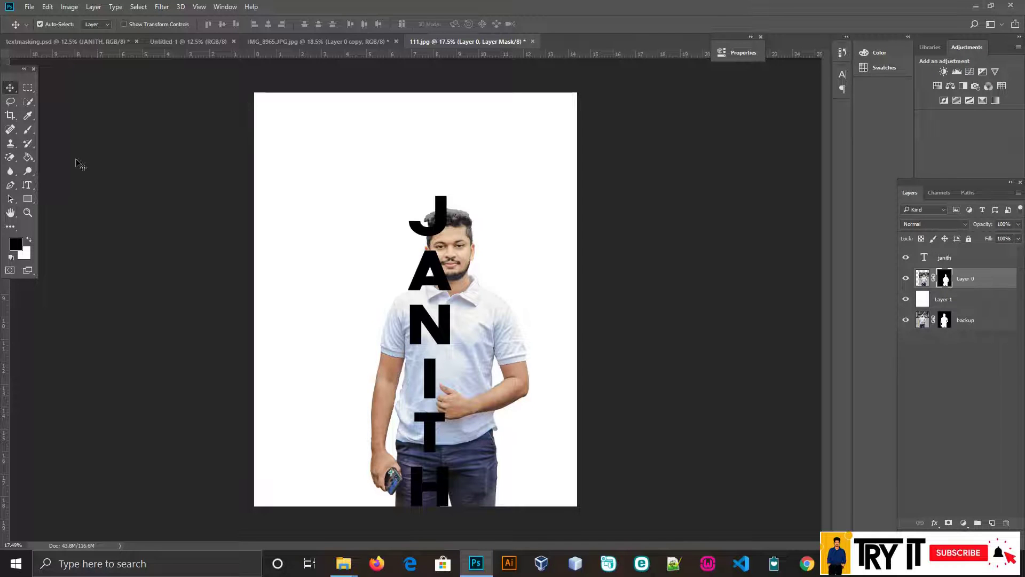
left_click(28, 129)
left_click(58, 130)
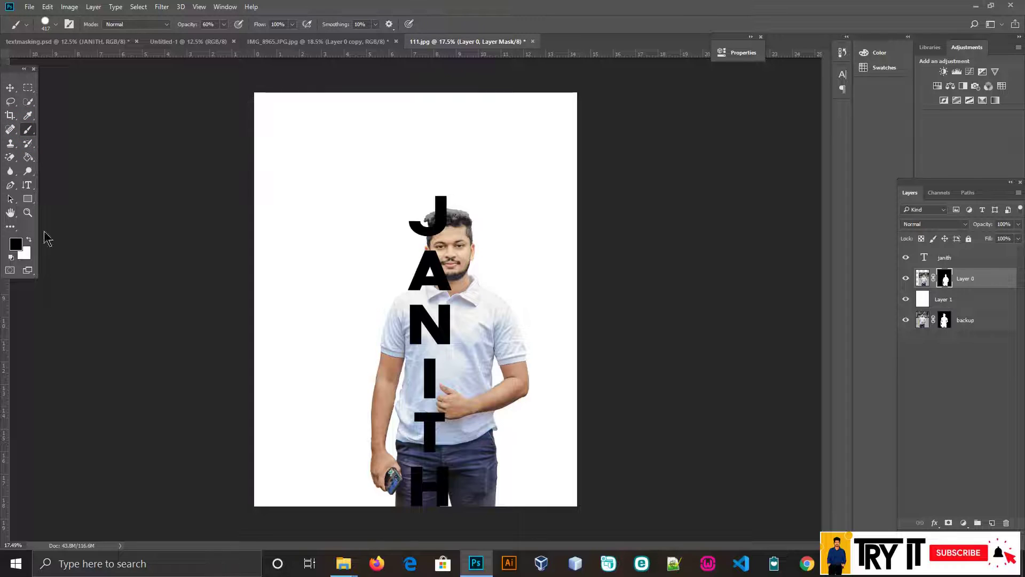
right_click(218, 164)
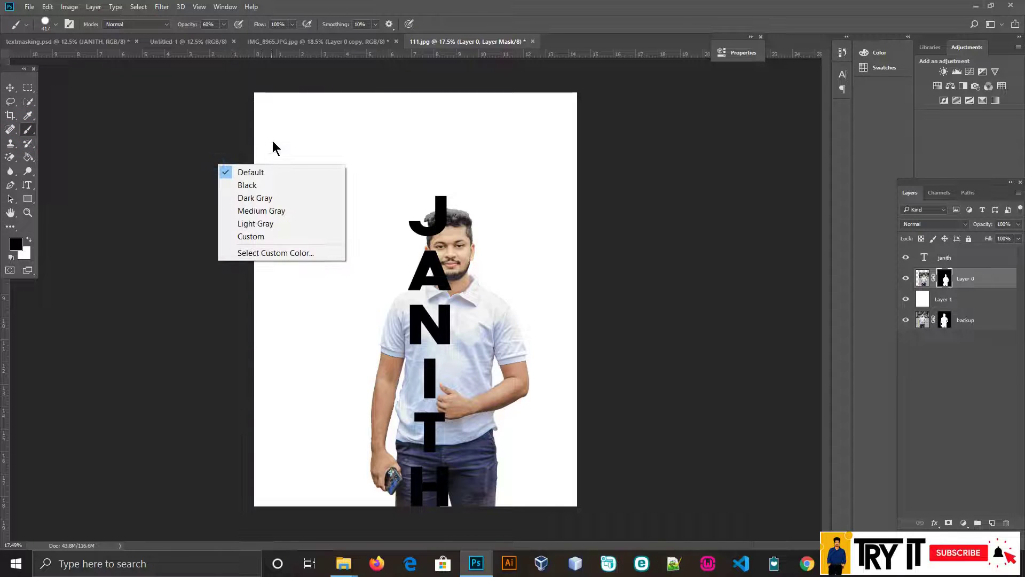
right_click(273, 142)
left_click(397, 191)
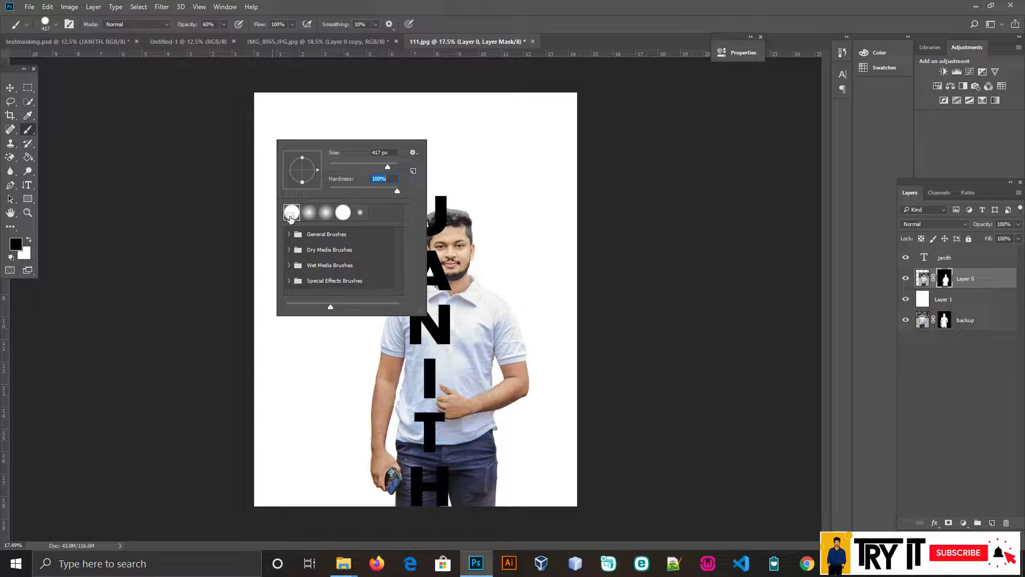
key("e")
left_click(342, 212)
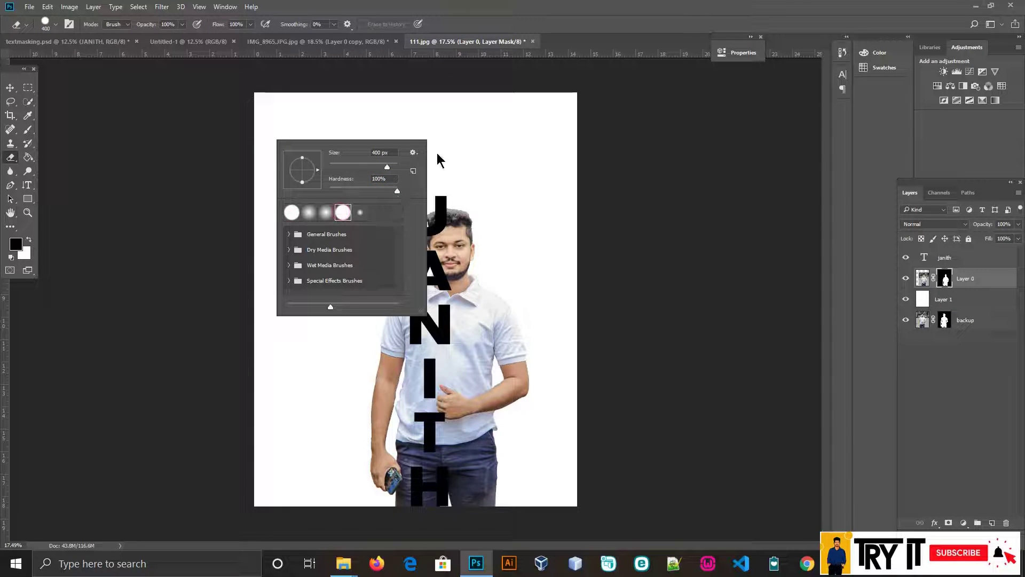
left_click(462, 147)
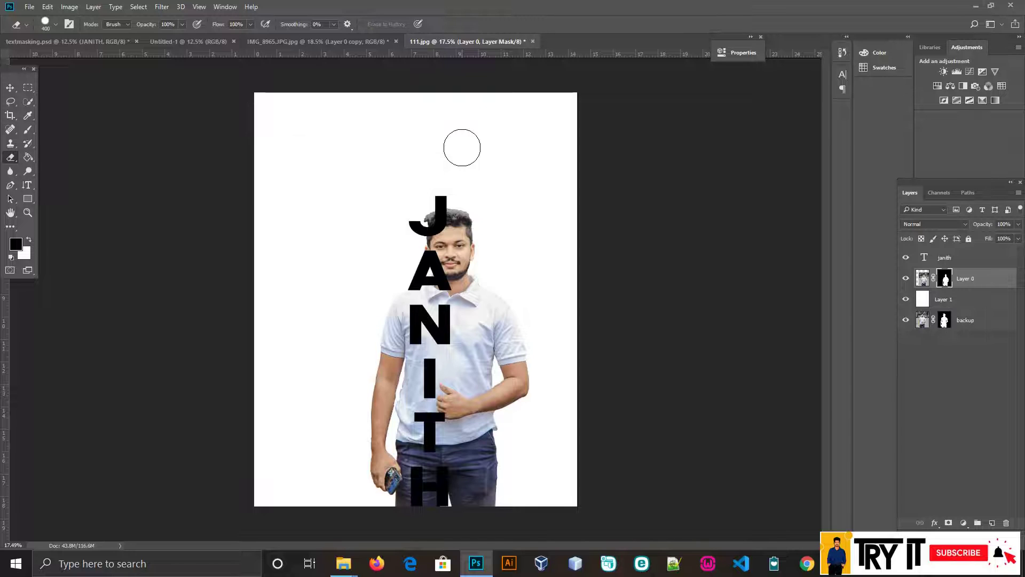
scroll(378, 241, "up", 2)
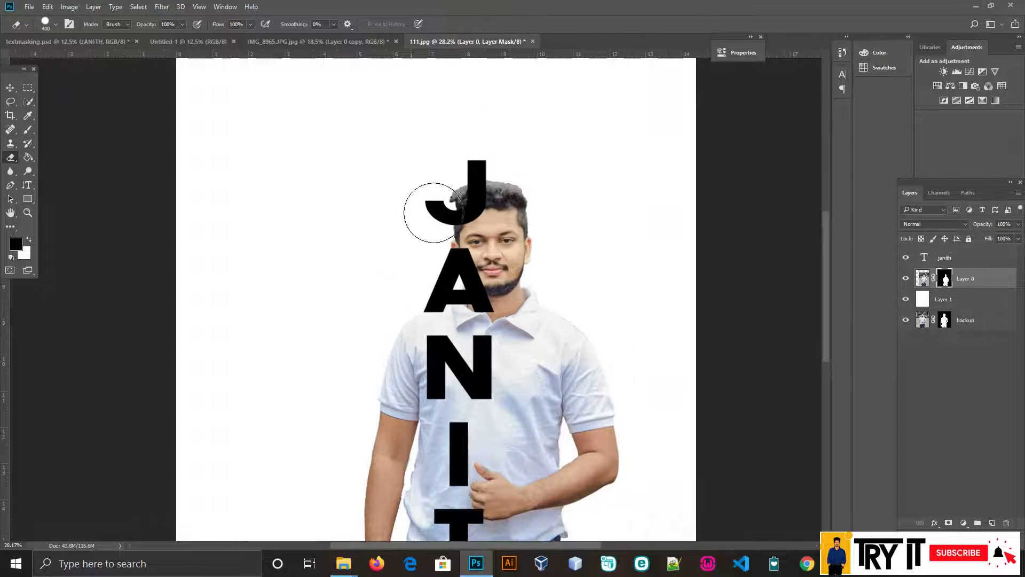
left_click_drag(434, 188, 435, 191)
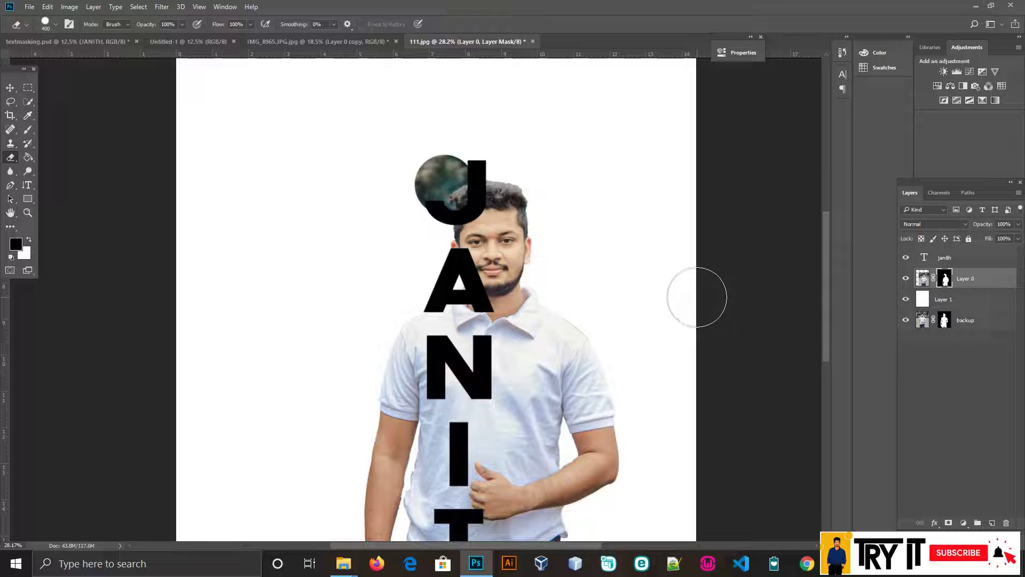
key("ctrl+z")
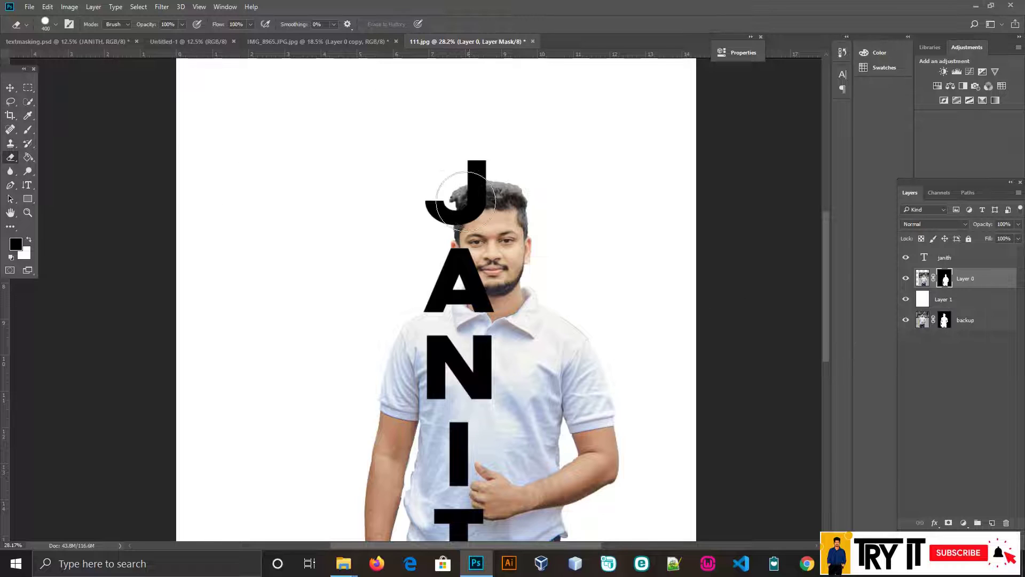
key("bracketleft")
key("bracketleft")
key("bracketleft")
key("bracketleft")
left_click(453, 195)
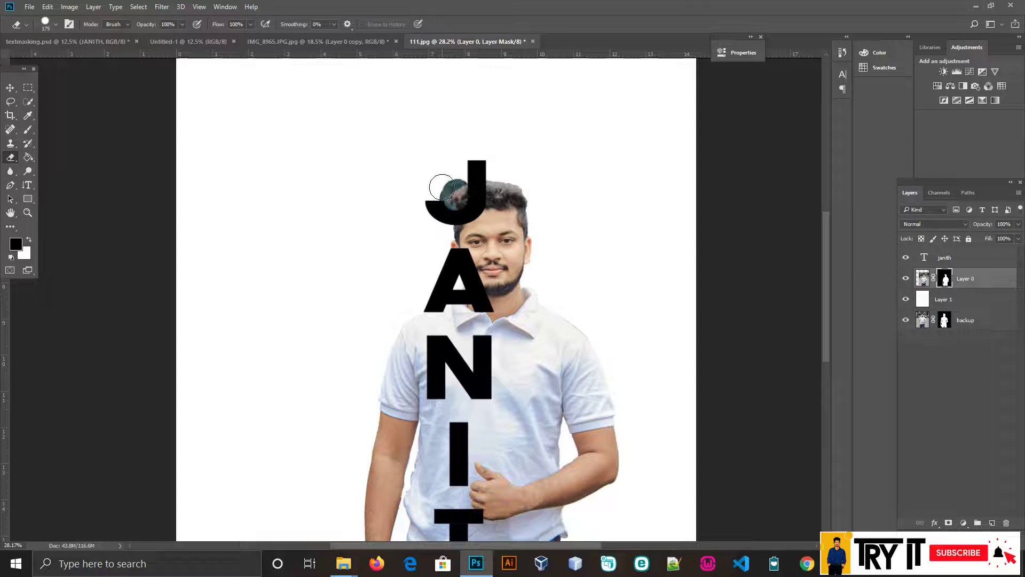
key("ctrl+z")
key("ctrl+z")
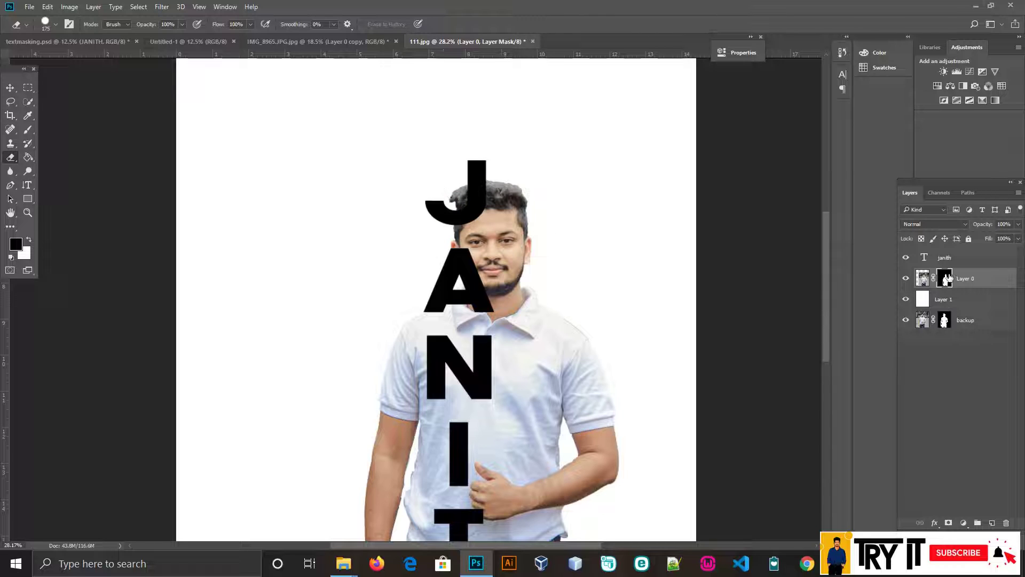
mouse_move(472, 202)
left_mouse_down()
mouse_move(452, 207)
mouse_move(445, 197)
mouse_move(453, 176)
left_mouse_up()
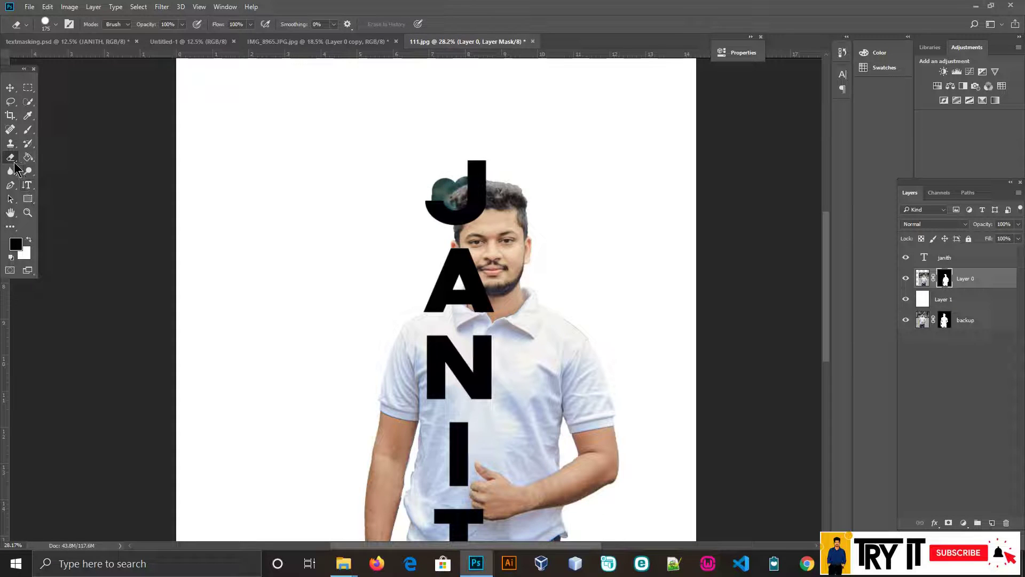
key("ctrl+z")
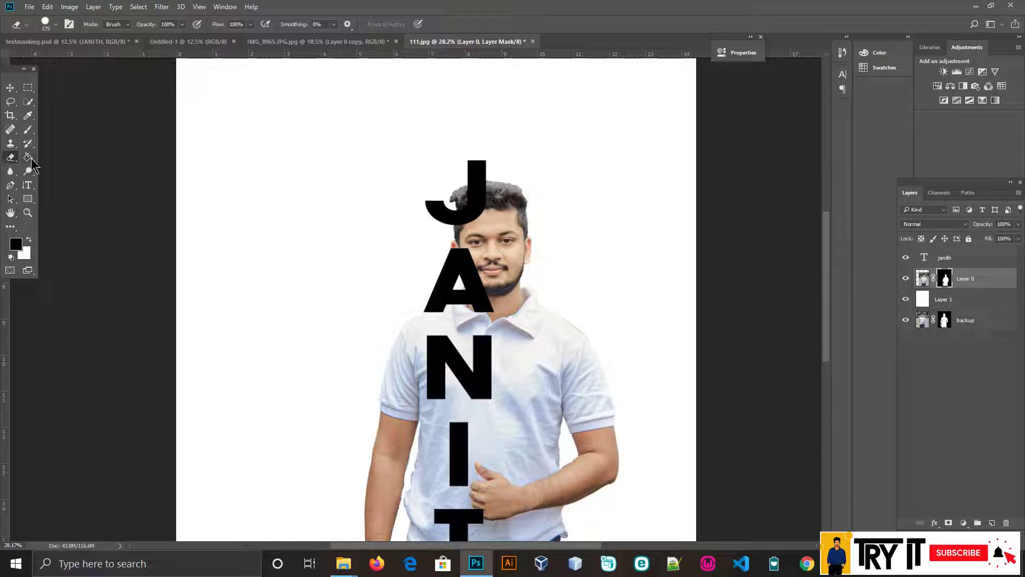
- Paint out the hair inside the hook of the name's first letter on Layer 0's mask, using a hard 175 px black brush
left_click(28, 130)
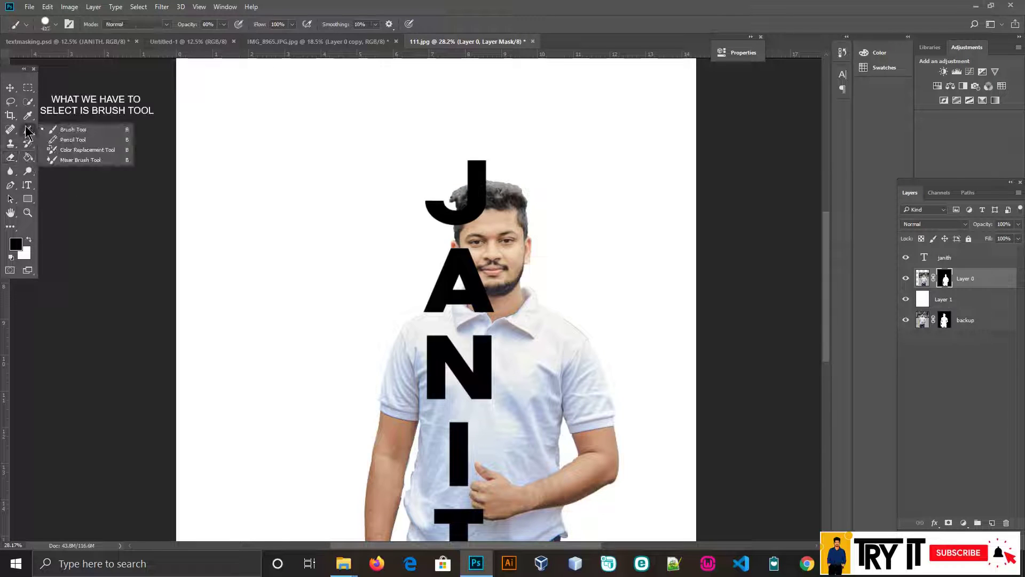
right_click(242, 169)
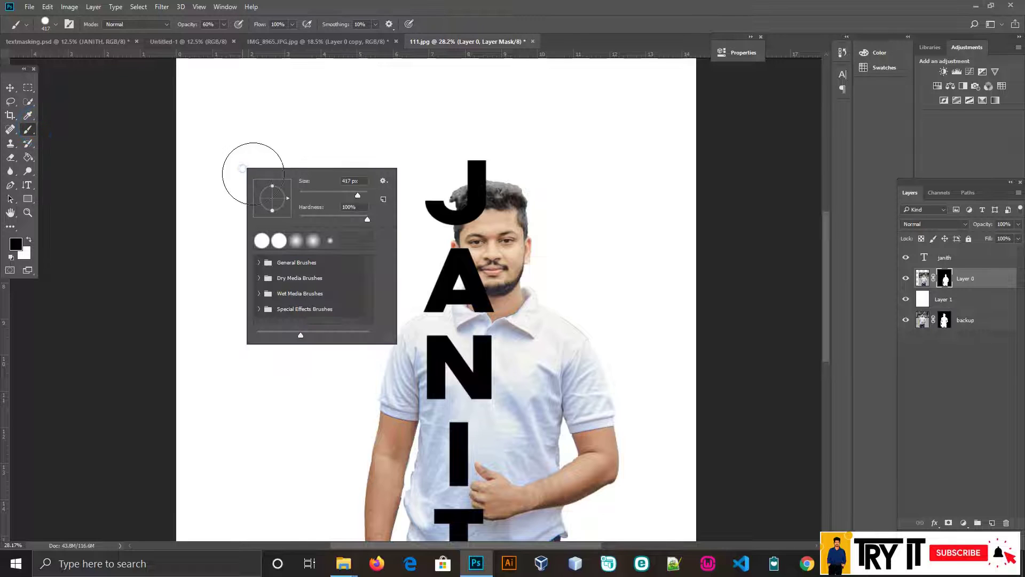
left_click(367, 220)
key("Return")
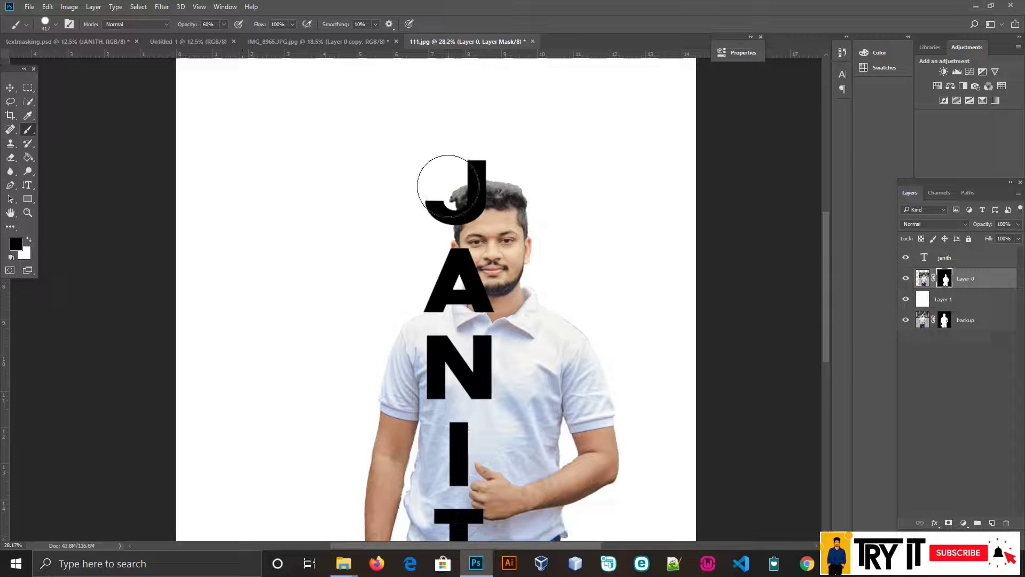
key("bracketleft")
key("bracketleft")
key("bracketleft")
key("bracketleft")
key("bracketleft")
left_click_drag(454, 186, 450, 196)
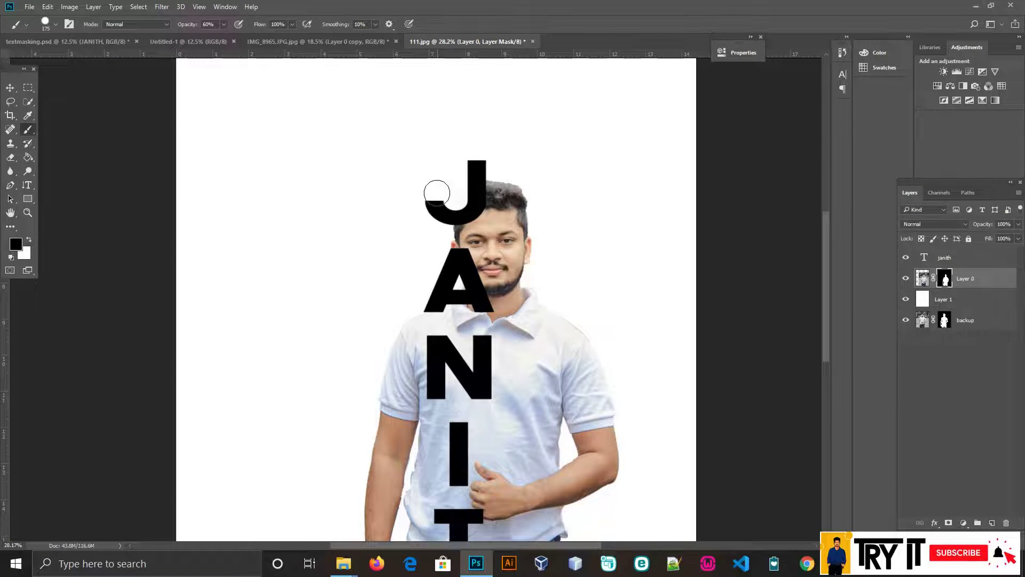
- Paint out the ear and hair beside the face between the name's first and second letters on Layer 0's mask
scroll(436, 193, "down", 1)
scroll(436, 193, "down", 3)
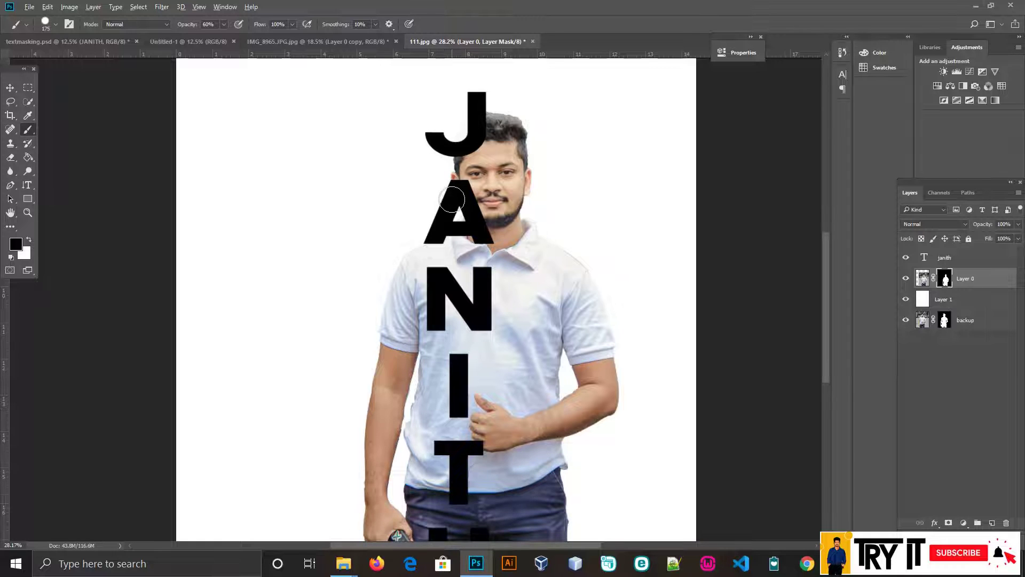
scroll(454, 194, "up", 1)
scroll(456, 195, "up", 5)
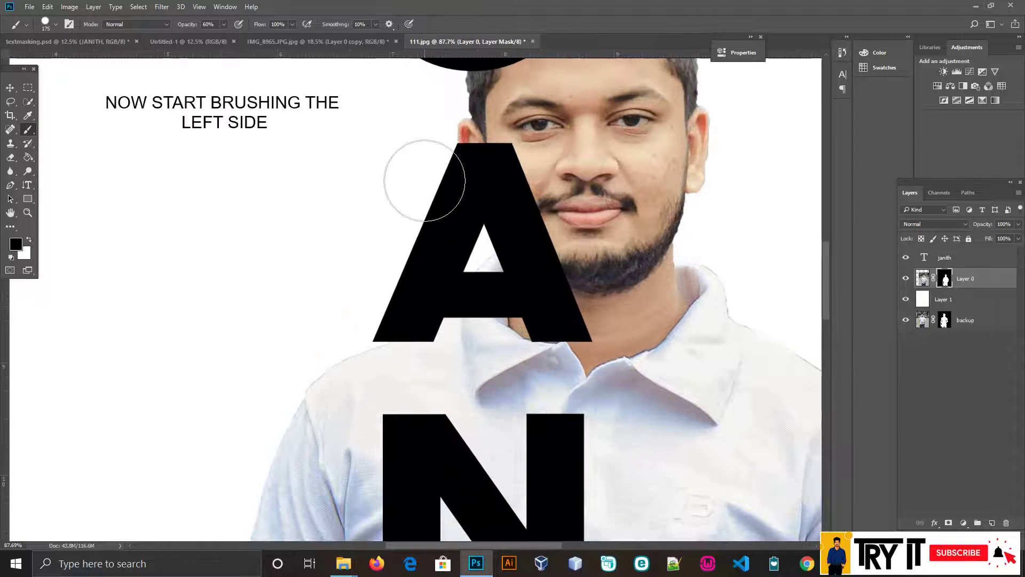
left_click_drag(467, 545, 422, 544)
scroll(601, 343, "up", 3)
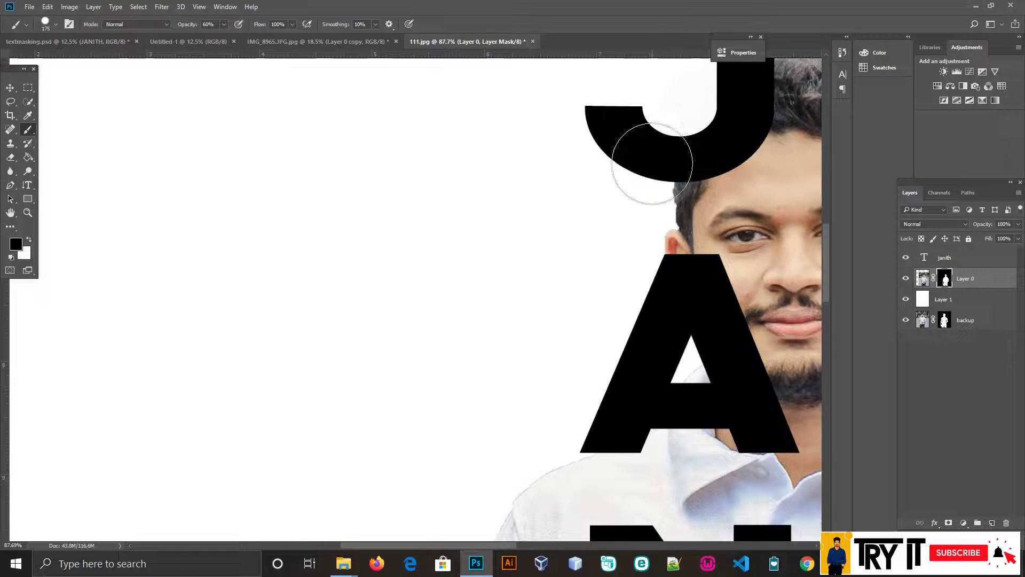
mouse_move(652, 164)
left_mouse_down()
mouse_move(648, 275)
mouse_move(647, 162)
mouse_move(644, 237)
left_mouse_up()
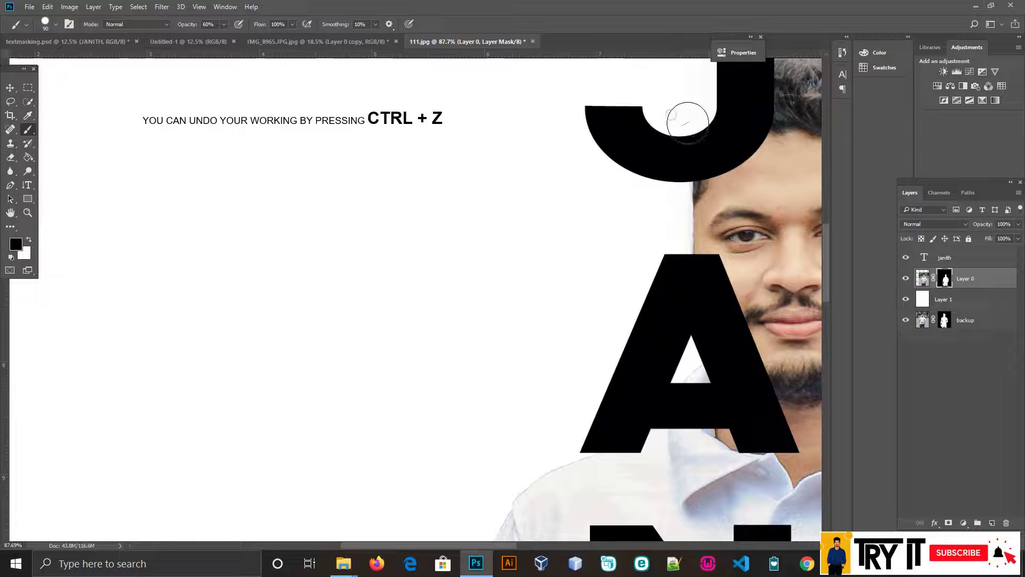
- Using a 90 px black brush, mask out the shirt inside the name's second letter and a vertical strip over the collar down to the third letter
scroll(663, 218, "down", 5)
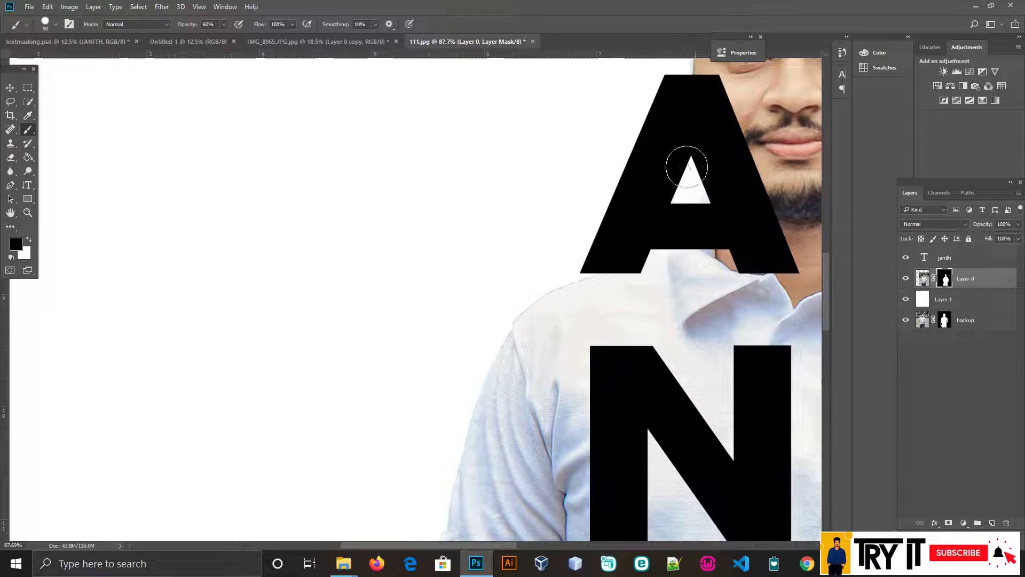
scroll(694, 178, "down", 1)
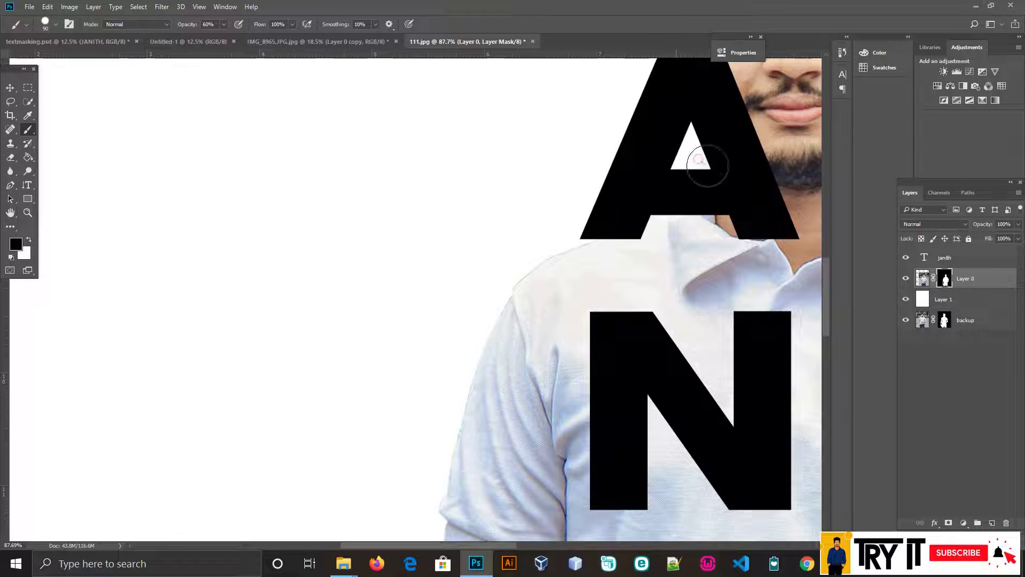
scroll(675, 146, "down", 2)
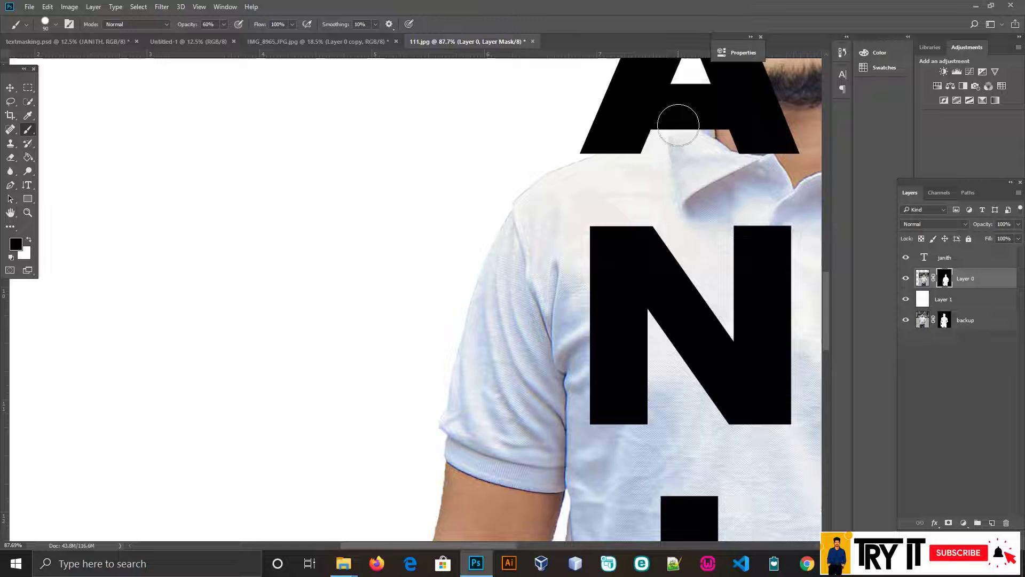
scroll(667, 131, "down", 1)
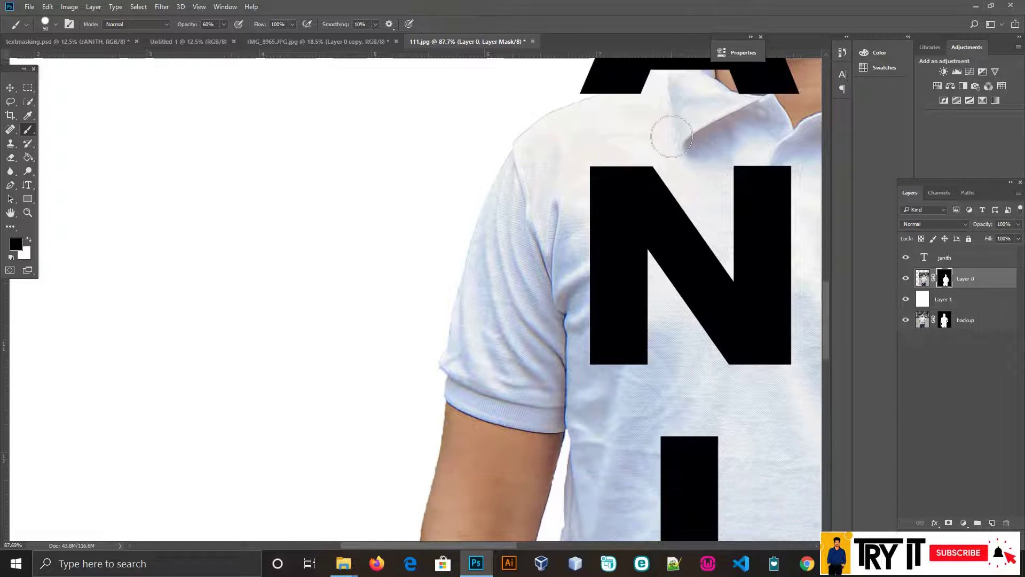
scroll(669, 136, "up", 1)
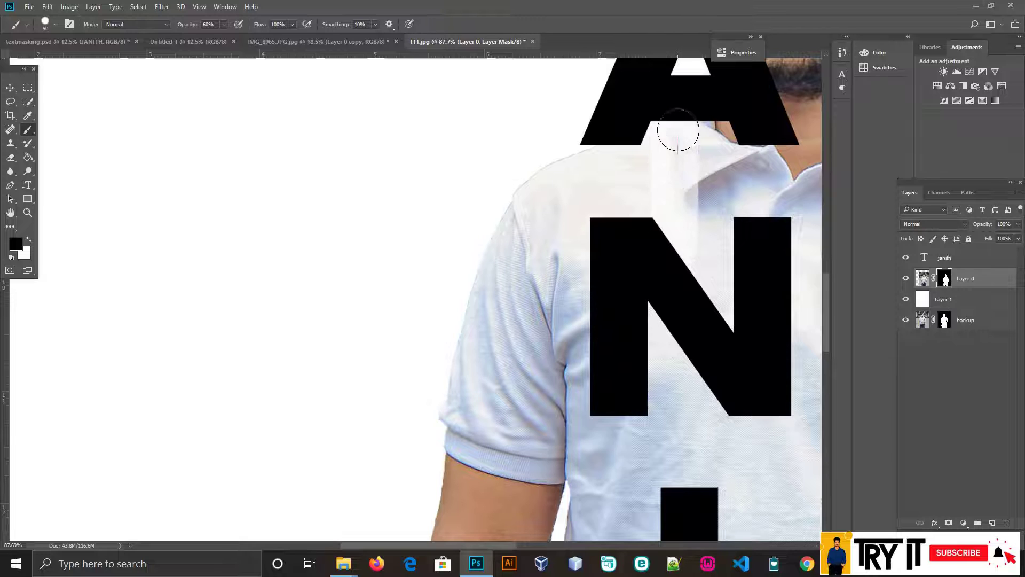
left_click_drag(678, 170, 678, 208)
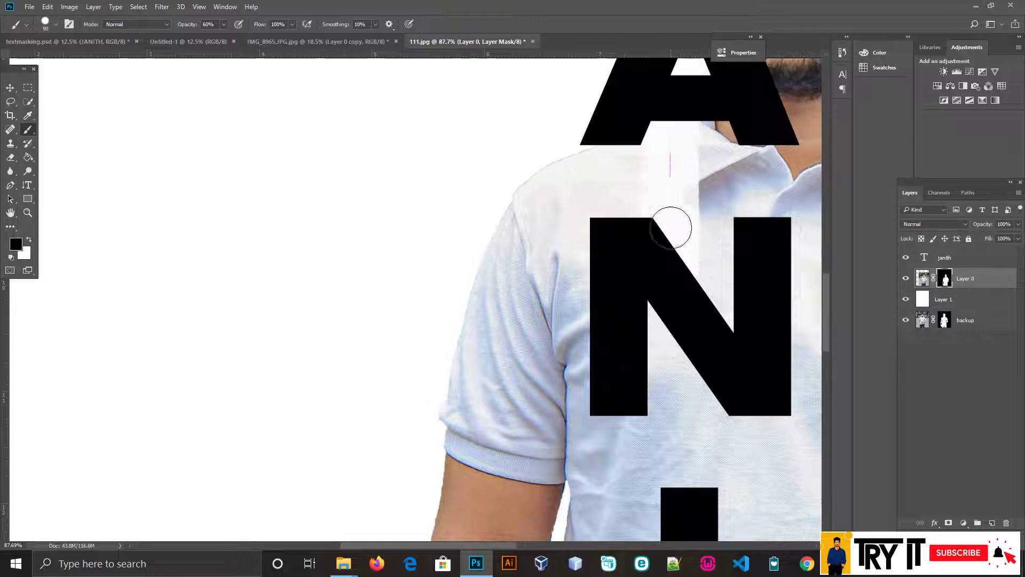
- Extend the masked 90 px strip down the shirt through the third letter and past the fourth to the fifth letter
scroll(670, 238, "down", 1)
scroll(670, 239, "down", 3)
mouse_move(664, 247)
left_mouse_down()
mouse_move(666, 398)
mouse_move(669, 296)
left_mouse_up()
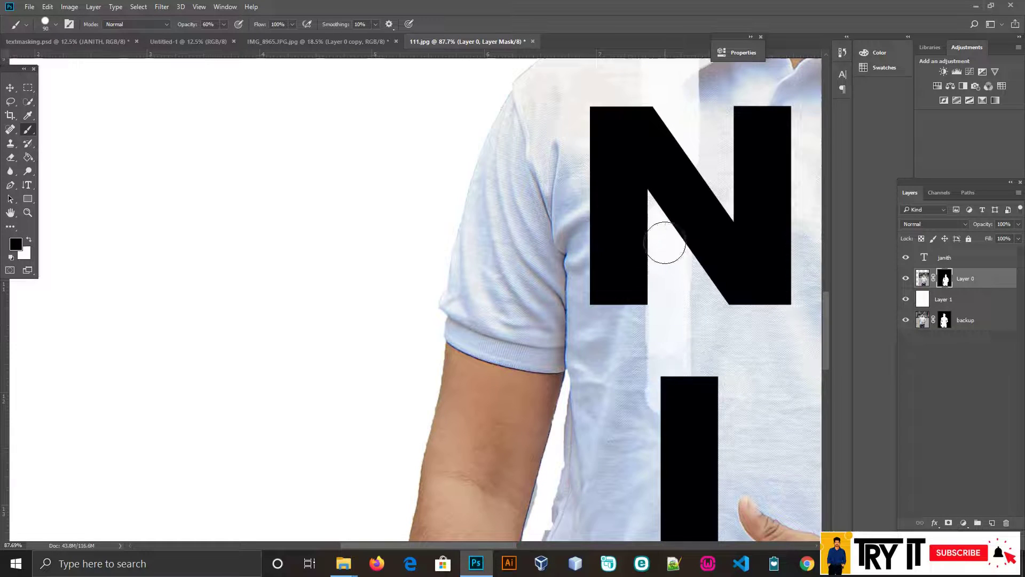
mouse_move(665, 243)
left_mouse_down()
mouse_move(665, 414)
mouse_move(672, 239)
left_mouse_up()
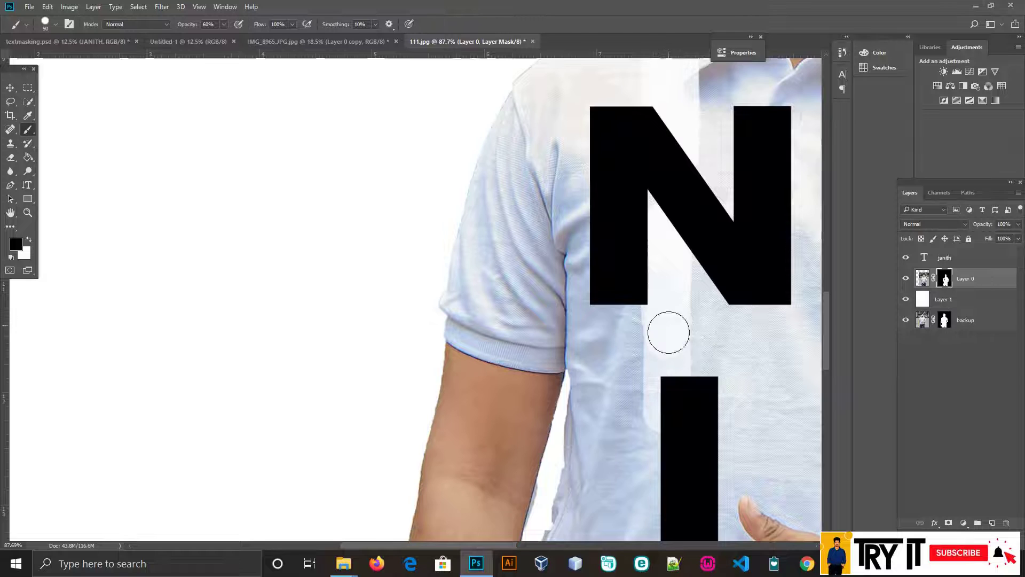
scroll(654, 230, "down", 10)
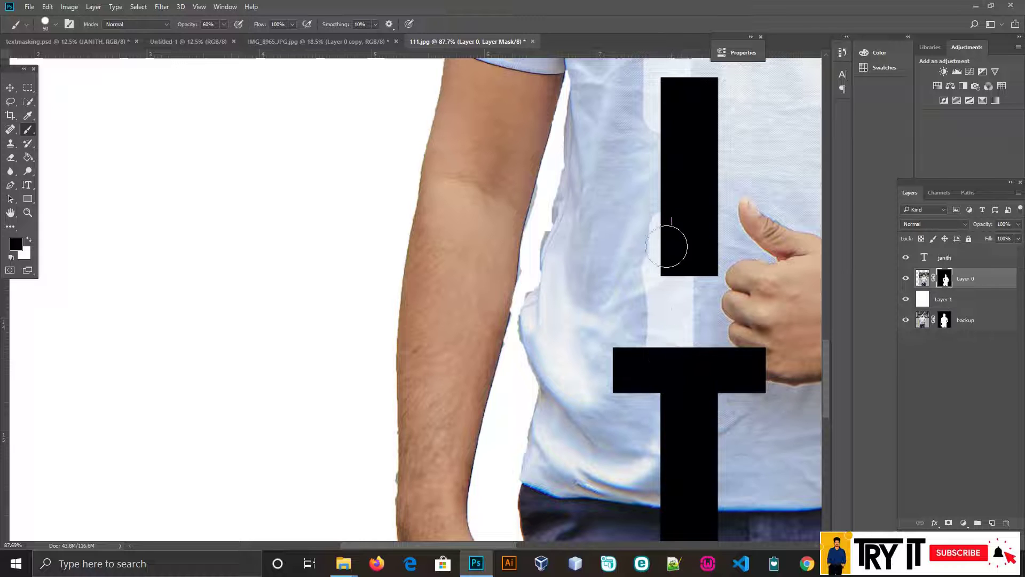
scroll(673, 294, "down", 9)
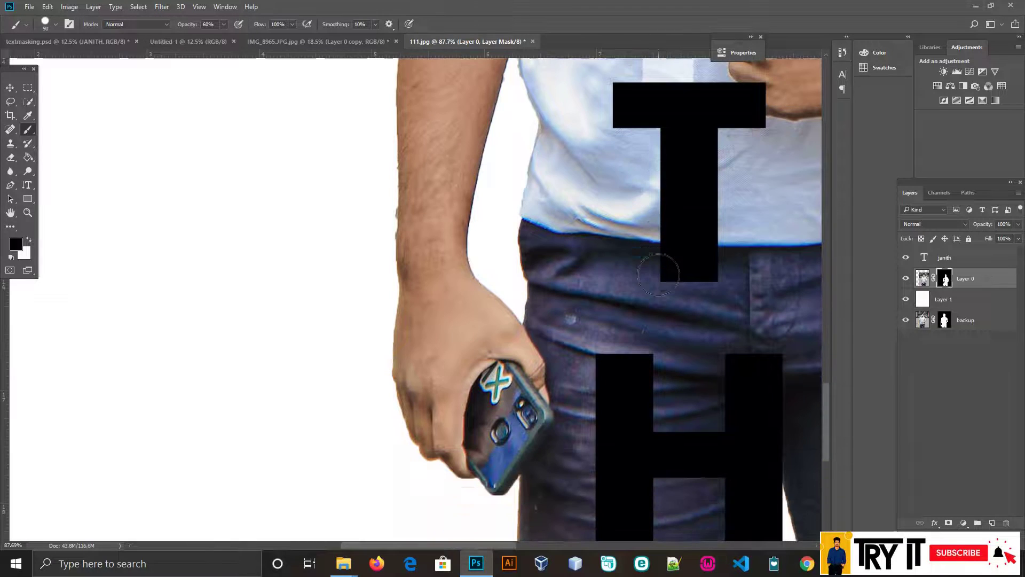
- Mask out a strip of the trousers from the fifth letter's stem through the last letter to the image's lower edge
left_click_drag(664, 250, 668, 374)
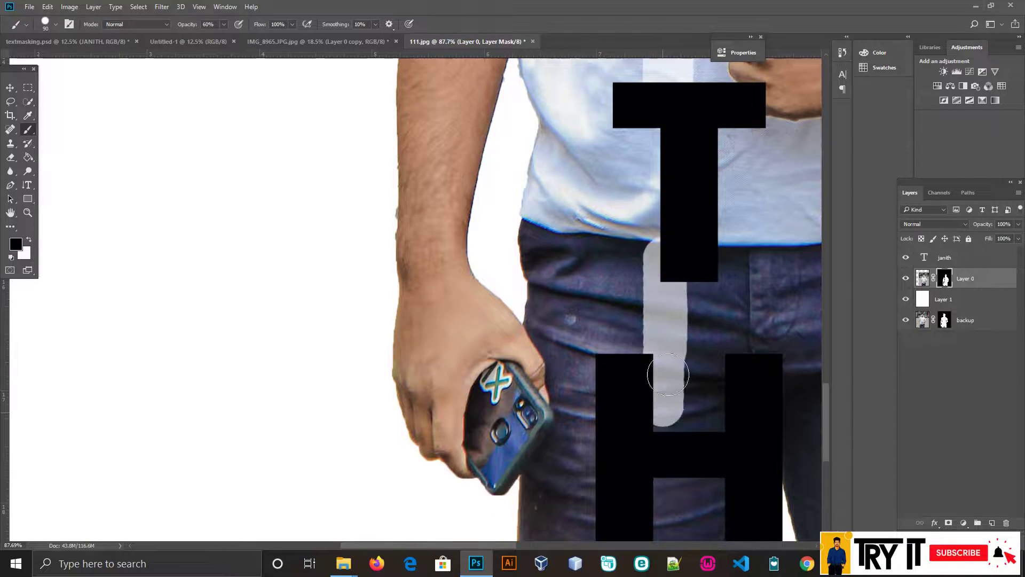
scroll(659, 353, "down", 4)
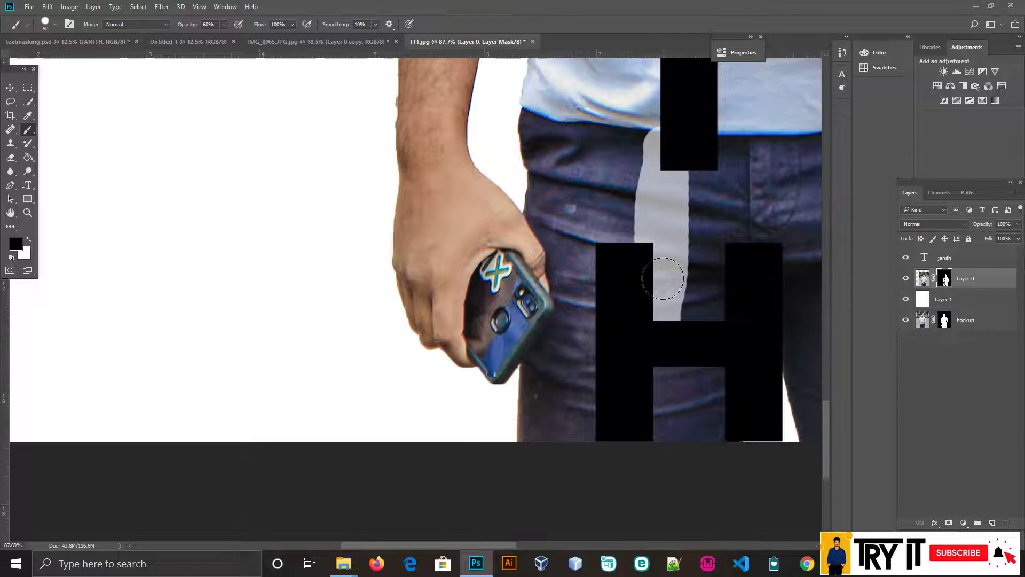
mouse_move(670, 330)
left_mouse_down()
mouse_move(668, 427)
mouse_move(666, 405)
left_mouse_up()
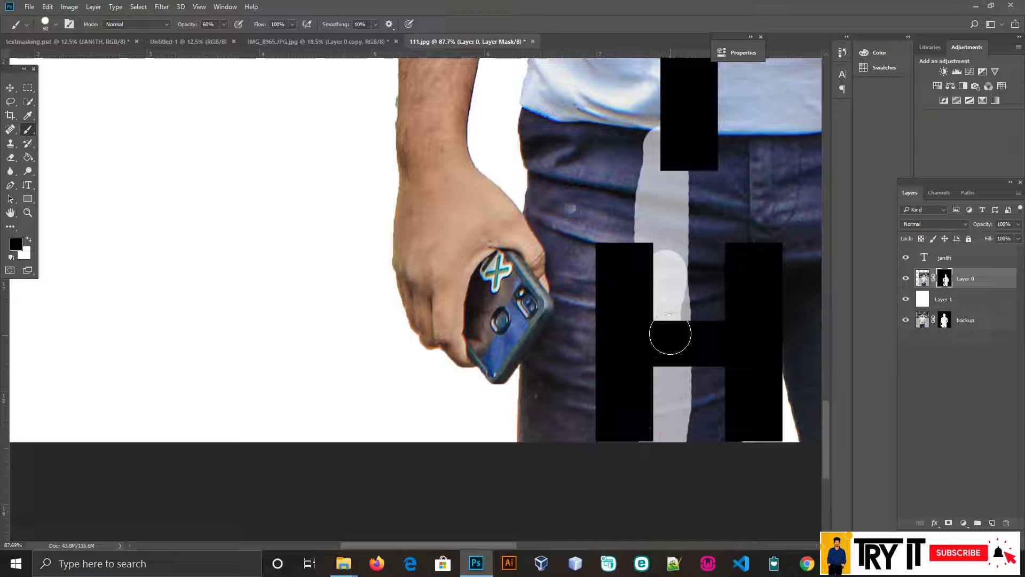
mouse_move(669, 365)
left_mouse_down()
mouse_move(666, 450)
mouse_move(667, 162)
mouse_move(665, 448)
left_mouse_up()
left_click_drag(671, 155, 668, 453)
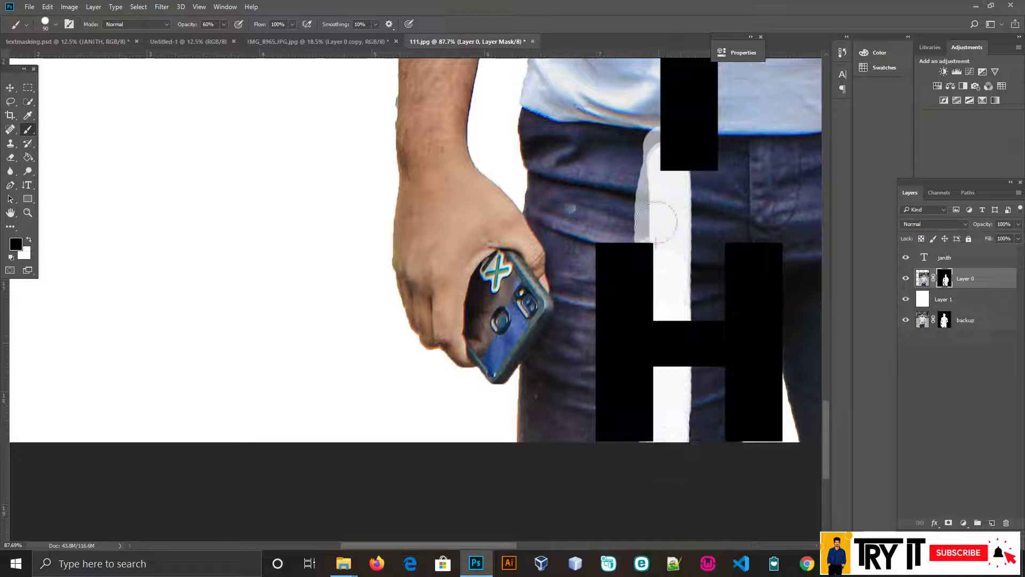
mouse_move(658, 227)
left_mouse_down()
mouse_move(656, 138)
mouse_move(634, 252)
mouse_move(635, 166)
mouse_move(643, 254)
mouse_move(648, 182)
left_mouse_up()
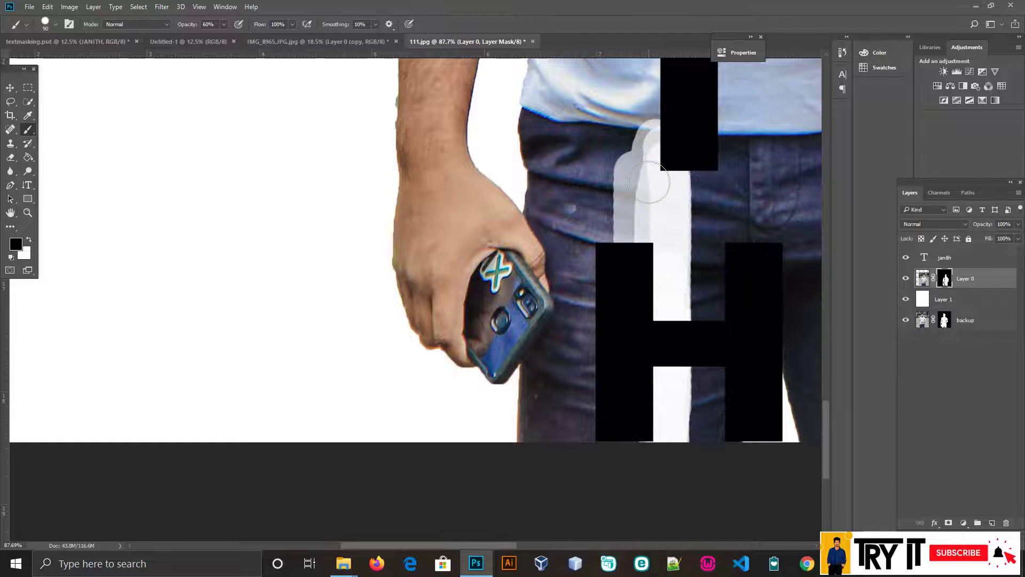
- Enlarge the brush to 500 px and paint out the shoulder, sleeve and upper arm outside the strip on Layer 0's mask
scroll(649, 183, "down", 3)
scroll(647, 227, "up", 5)
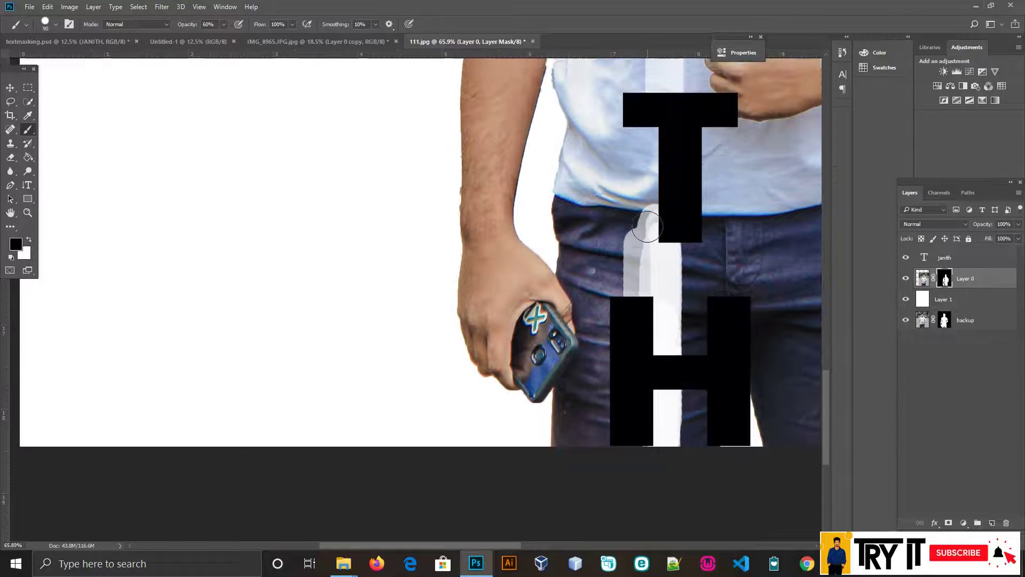
scroll(646, 227, "up", 3)
scroll(646, 227, "down", 1)
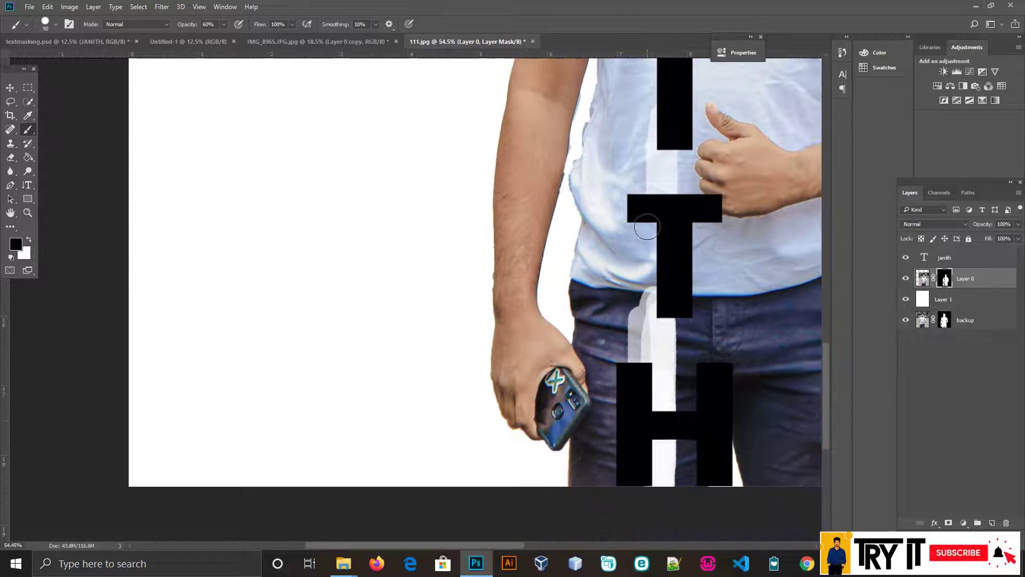
scroll(647, 228, "up", 2)
scroll(640, 226, "up", 5)
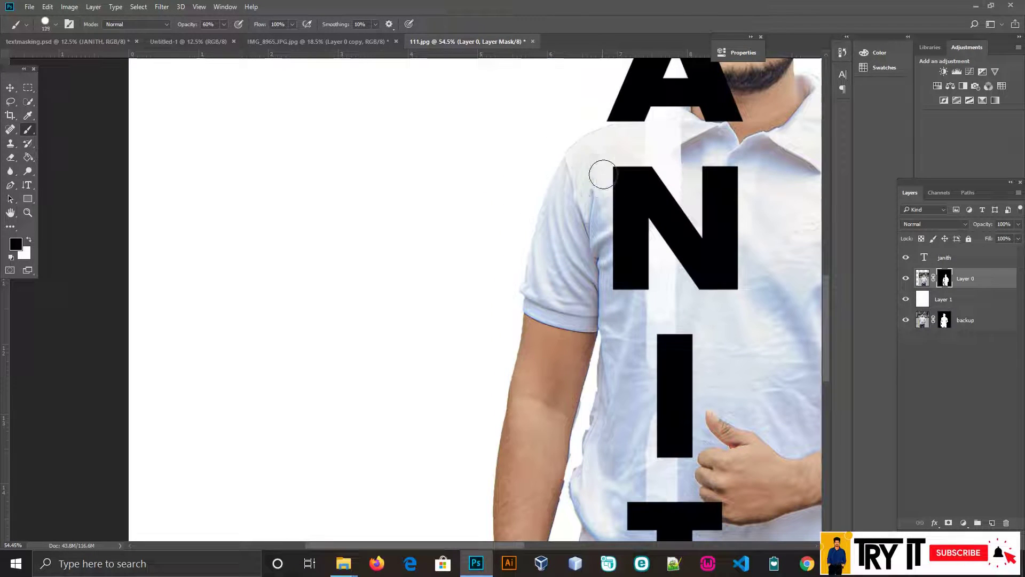
key("bracketright")
key("bracketright")
key("bracketright")
key("bracketright")
key("bracketright")
key("bracketright")
key("bracketright")
key("bracketright")
key("bracketright")
key("bracketright")
key("bracketright")
key("bracketright")
key("bracketleft")
key("bracketleft")
key("bracketleft")
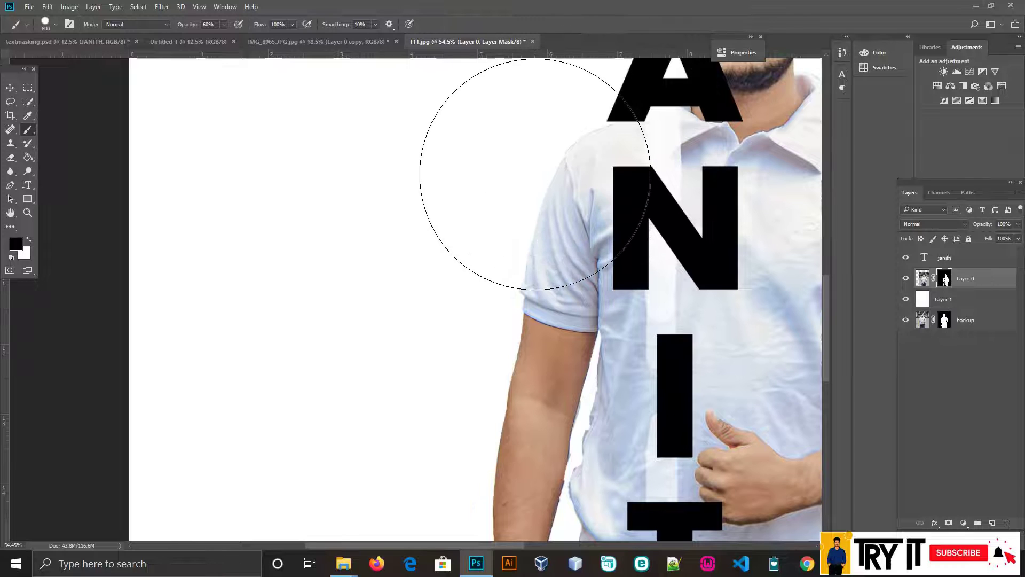
left_click(580, 154)
mouse_move(580, 154)
left_mouse_down()
mouse_move(540, 275)
mouse_move(568, 142)
mouse_move(529, 288)
mouse_move(560, 133)
mouse_move(537, 320)
mouse_move(561, 224)
mouse_move(574, 309)
mouse_move(565, 293)
mouse_move(551, 378)
left_mouse_up()
- Paint out the forearm and the outer side of the shirt down to the waist with the 500 px brush
scroll(562, 223, "down", 2)
scroll(537, 277, "down", 4)
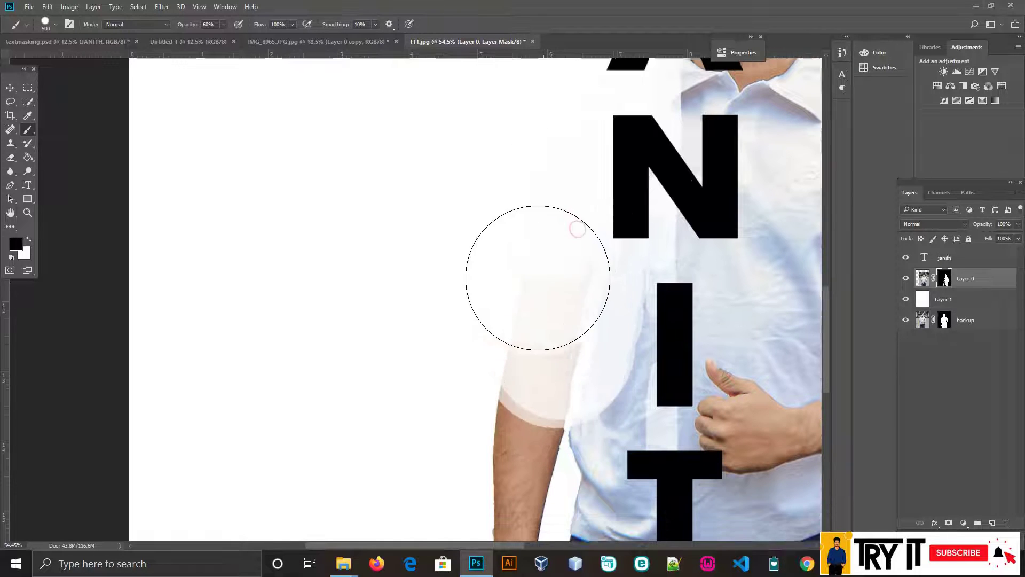
mouse_move(580, 210)
left_mouse_down()
mouse_move(569, 366)
mouse_move(596, 251)
mouse_move(572, 359)
mouse_move(550, 284)
left_mouse_up()
scroll(550, 283, "down", 4)
mouse_move(568, 219)
left_mouse_down()
mouse_move(542, 245)
mouse_move(506, 373)
left_mouse_up()
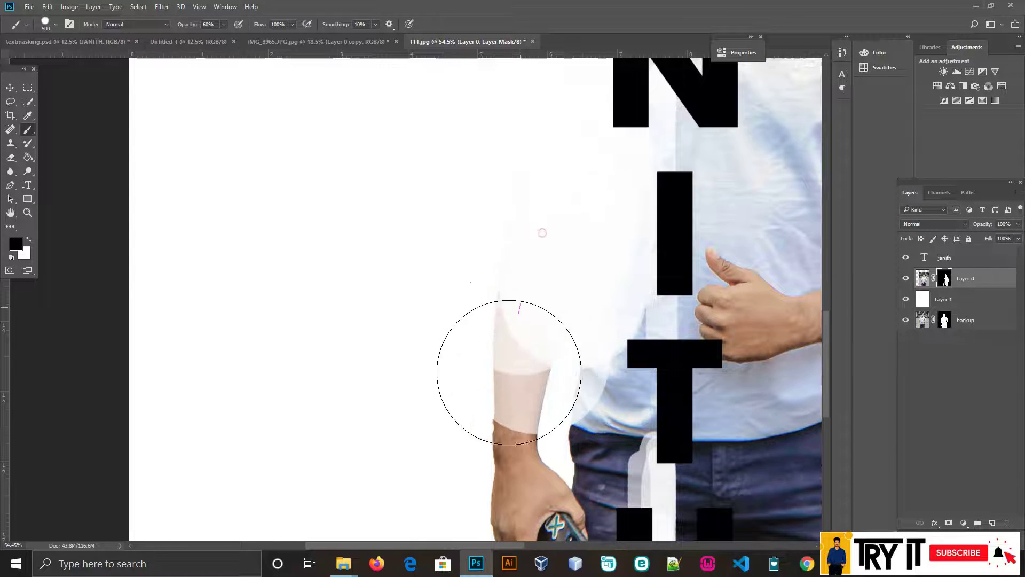
scroll(531, 297, "down", 3)
mouse_move(544, 195)
left_mouse_down()
mouse_move(520, 373)
mouse_move(528, 241)
mouse_move(518, 229)
mouse_move(499, 373)
mouse_move(584, 224)
mouse_move(571, 356)
mouse_move(591, 241)
mouse_move(577, 347)
left_mouse_up()
scroll(568, 206, "up", 3)
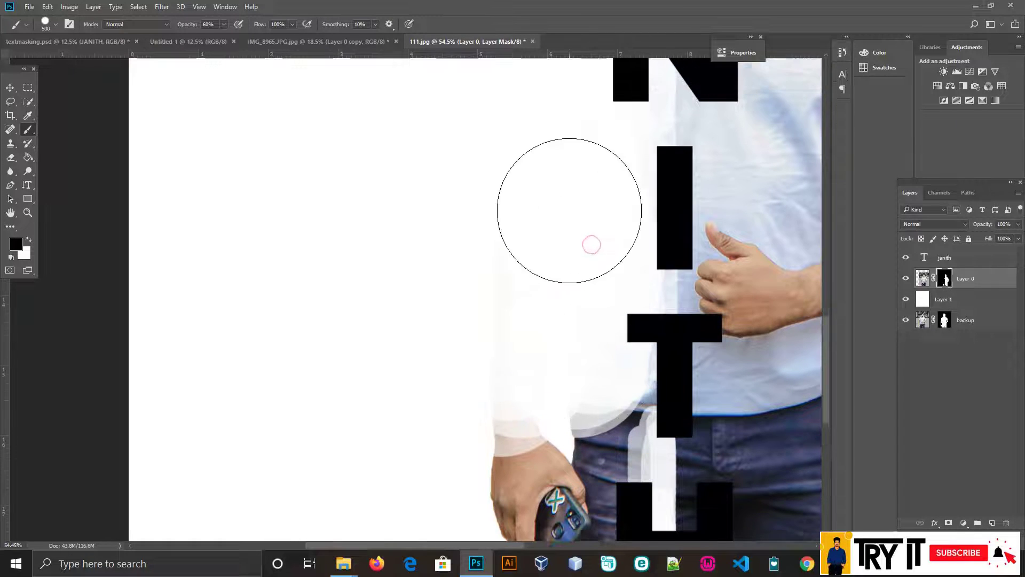
- Paint out the hand holding the phone and the outer trouser leg beside the name's last two letters
scroll(591, 245, "up", 4)
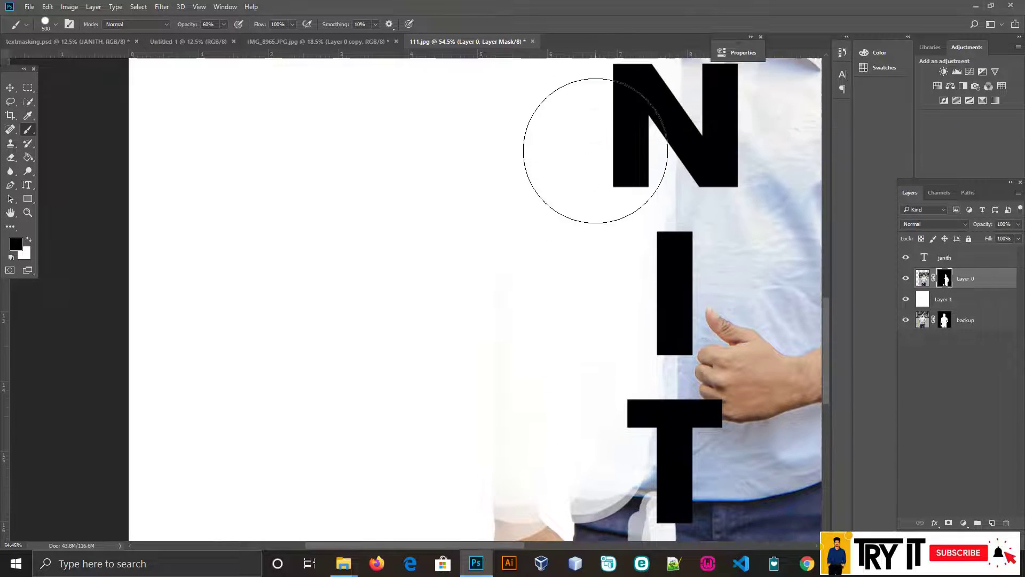
scroll(568, 259, "up", 6)
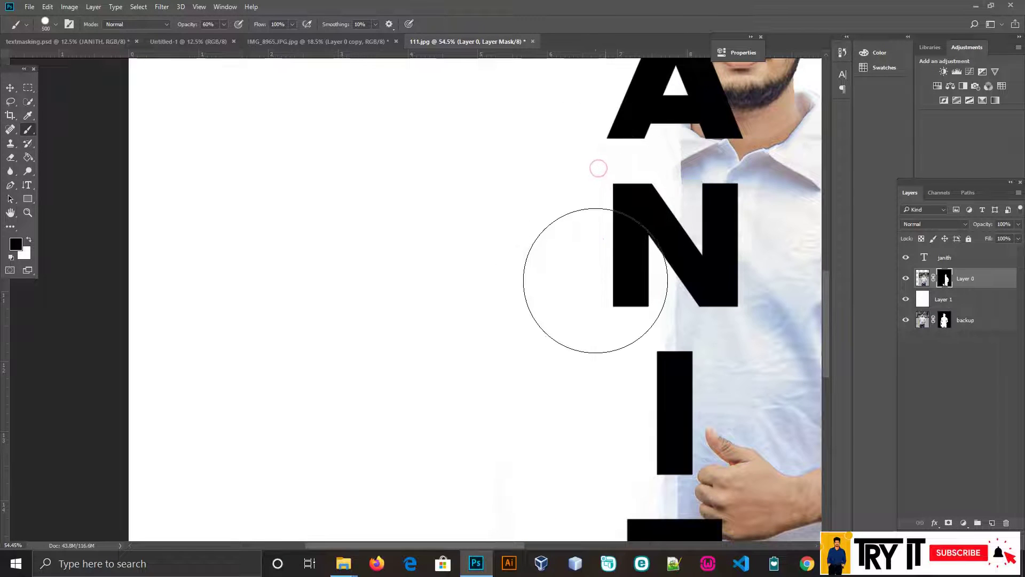
scroll(597, 279, "down", 8)
scroll(533, 204, "down", 8)
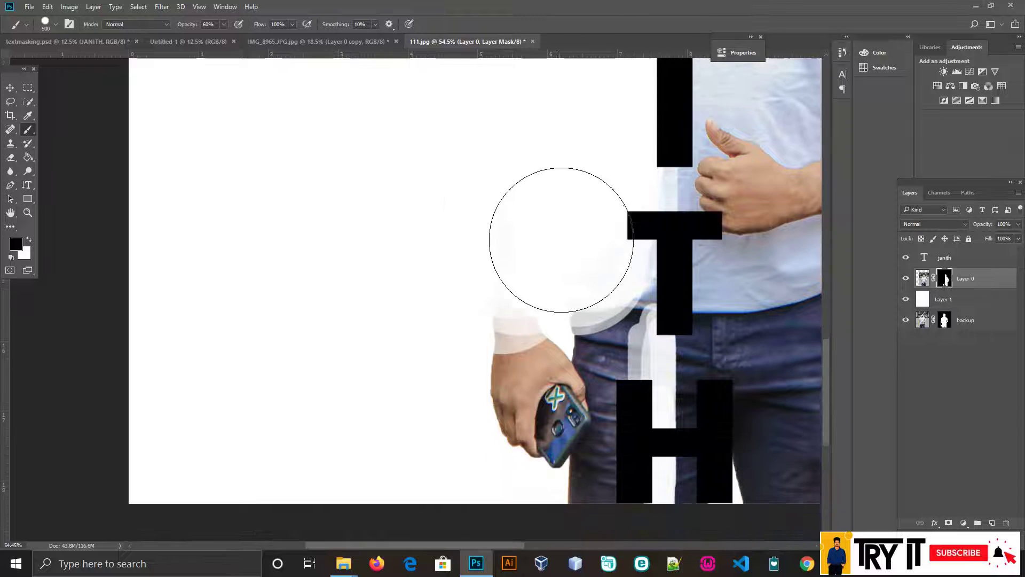
mouse_move(588, 245)
left_mouse_down()
mouse_move(561, 310)
mouse_move(591, 183)
mouse_move(595, 270)
mouse_move(598, 172)
mouse_move(599, 262)
mouse_move(599, 166)
left_mouse_up()
scroll(549, 309, "down", 3)
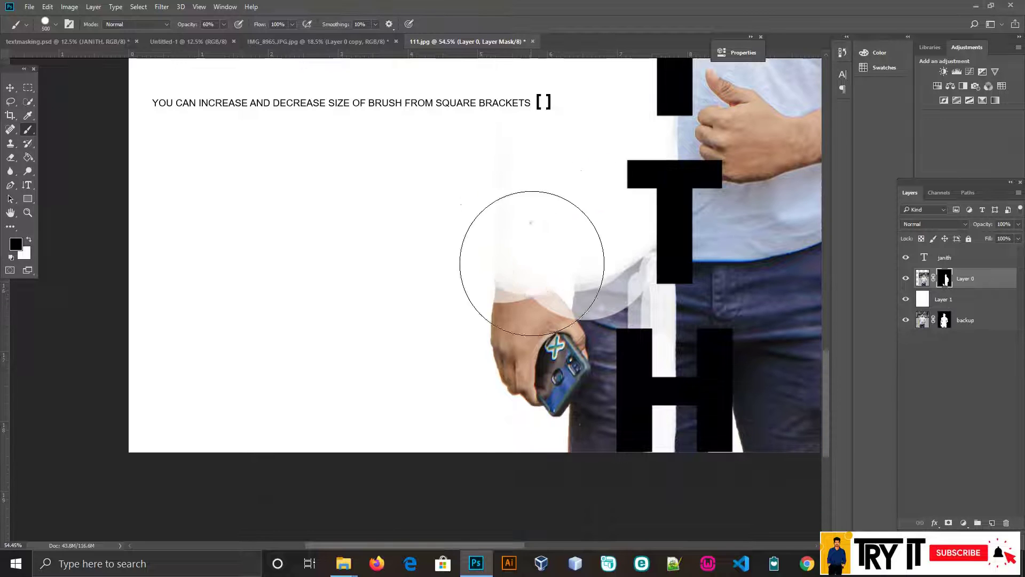
mouse_move(531, 297)
left_mouse_down()
mouse_move(532, 372)
mouse_move(530, 242)
mouse_move(531, 430)
mouse_move(535, 201)
mouse_move(530, 386)
mouse_move(536, 294)
mouse_move(524, 316)
mouse_move(563, 343)
mouse_move(592, 245)
mouse_move(550, 424)
mouse_move(586, 252)
mouse_move(577, 420)
mouse_move(588, 286)
mouse_move(591, 326)
mouse_move(572, 377)
mouse_move(597, 271)
mouse_move(597, 332)
mouse_move(586, 434)
mouse_move(585, 320)
mouse_move(582, 451)
mouse_move(566, 412)
mouse_move(590, 314)
mouse_move(593, 361)
mouse_move(586, 263)
left_mouse_up()
scroll(595, 225, "up", 2)
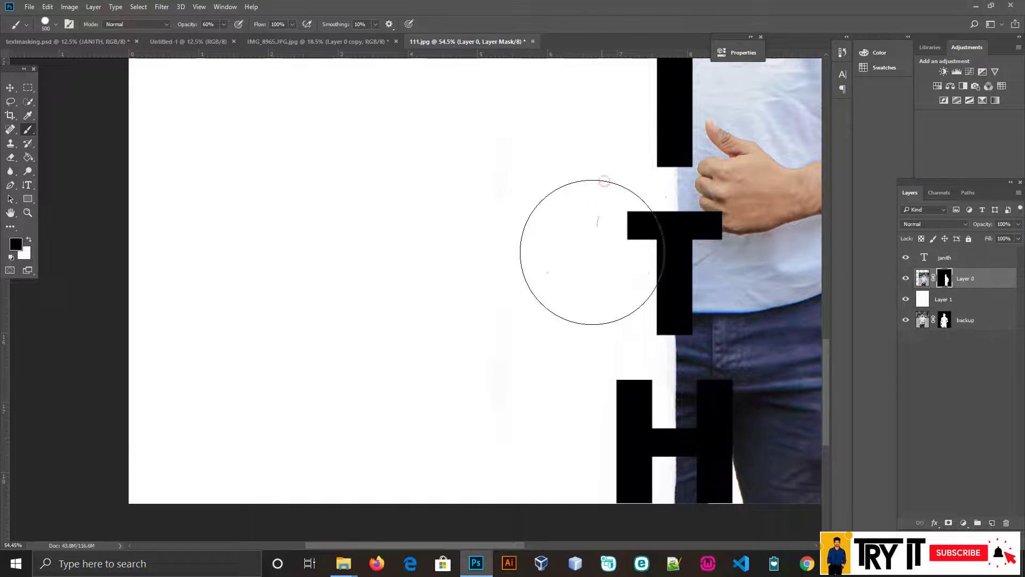
- Reduce the brush to 200 px and check the masked edge along the whole vertical name from the last letter to the first
scroll(570, 366, "up", 5)
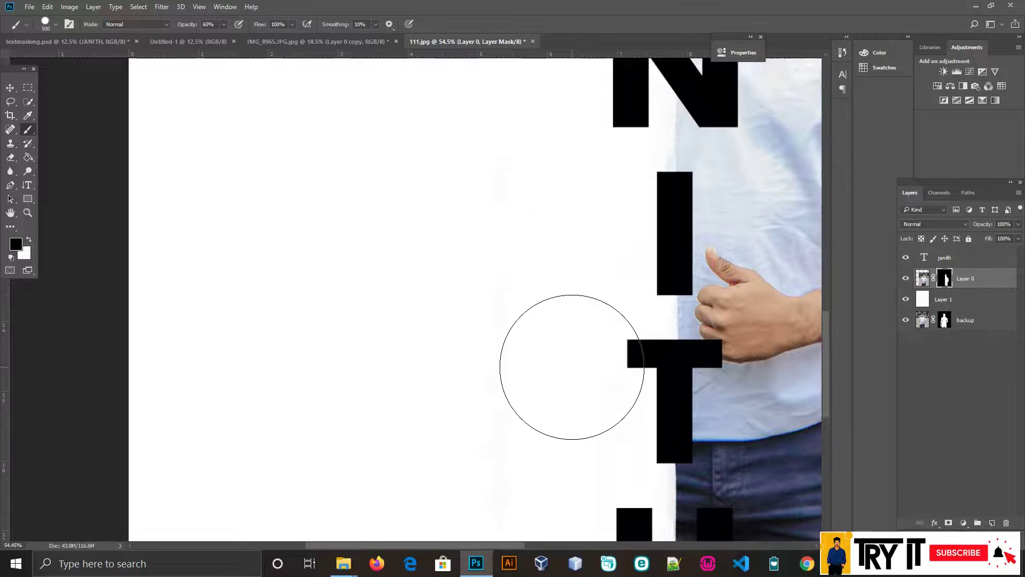
scroll(611, 200, "up", 4)
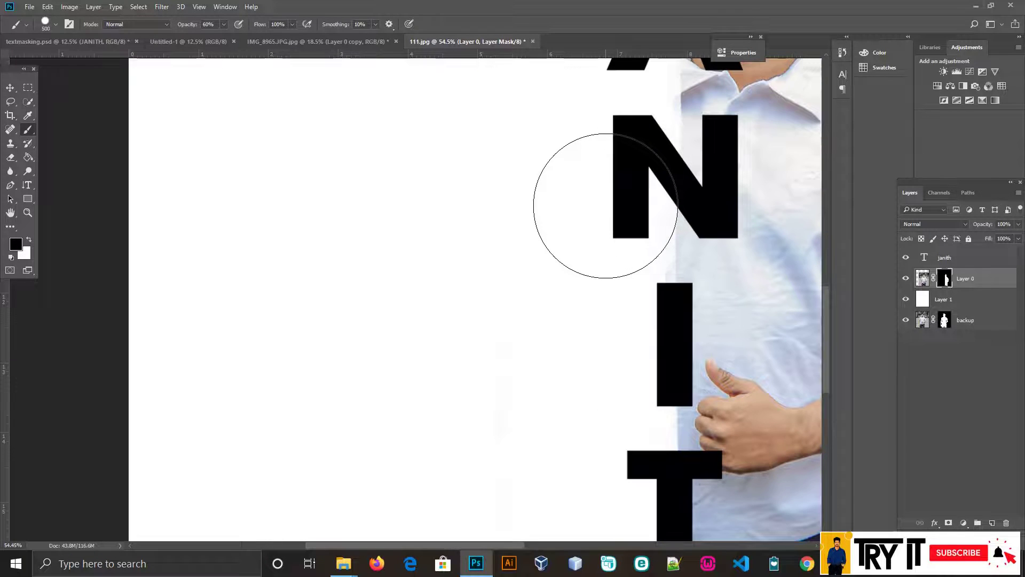
key("bracketleft")
key("bracketleft")
key("bracketleft")
key("bracketleft")
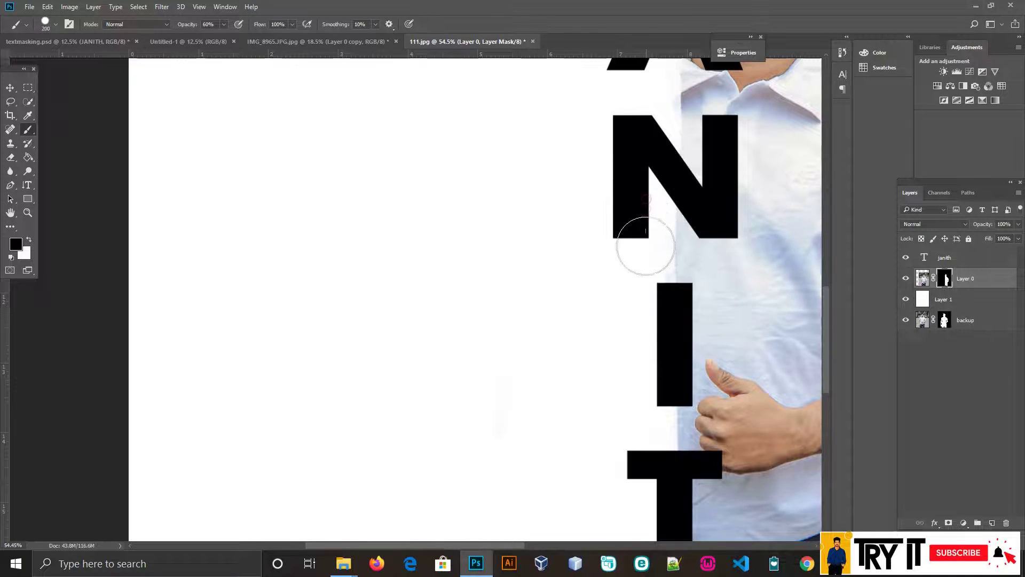
scroll(618, 236, "up", 2)
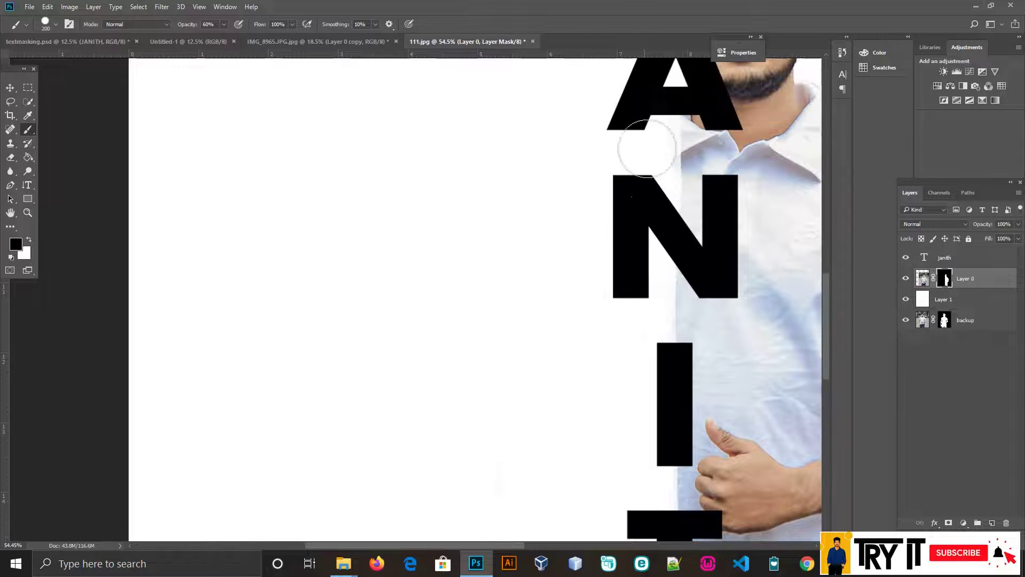
scroll(630, 216, "up", 6)
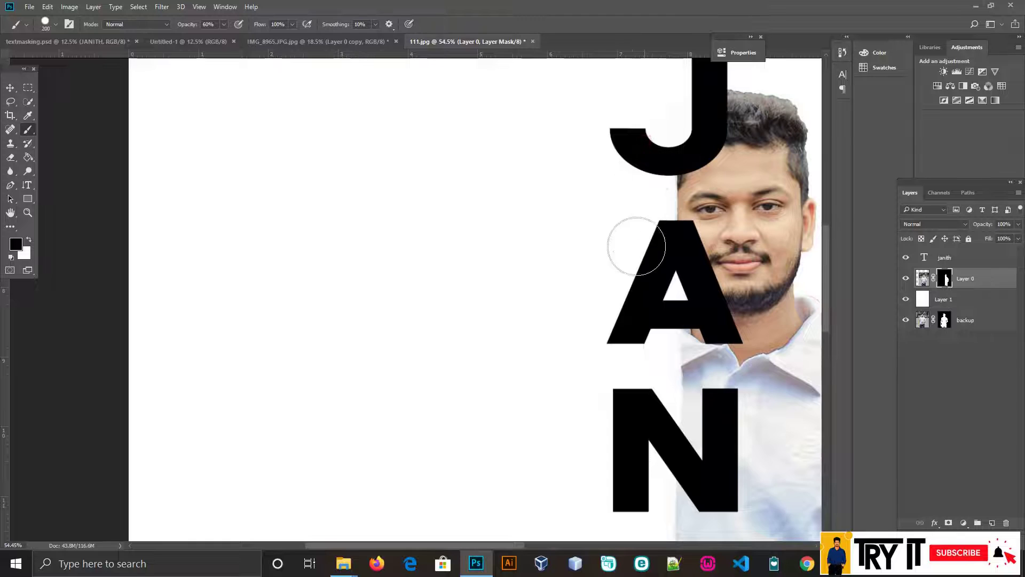
scroll(636, 238, "up", 3)
scroll(632, 236, "up", 1)
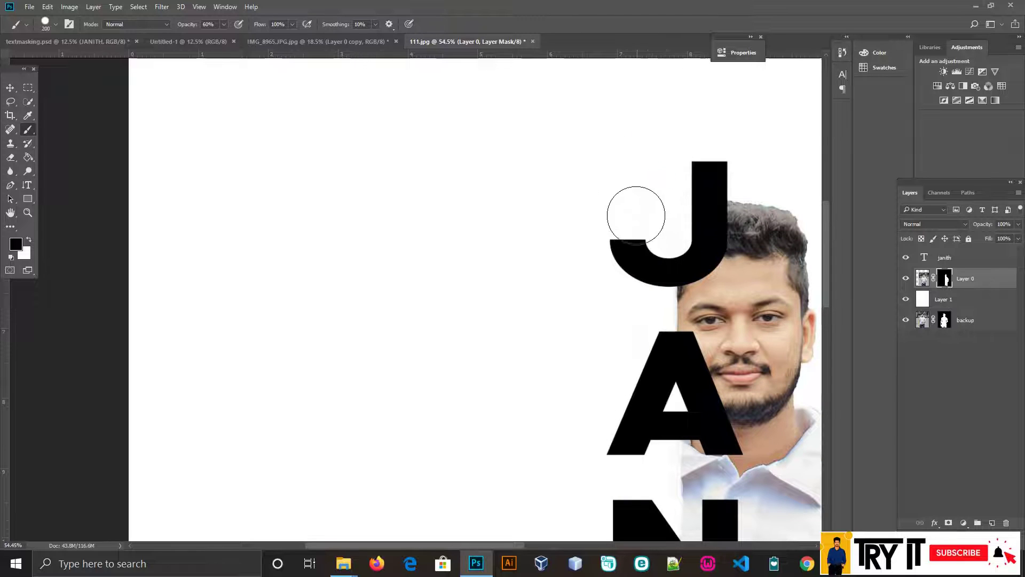
scroll(625, 195, "down", 5)
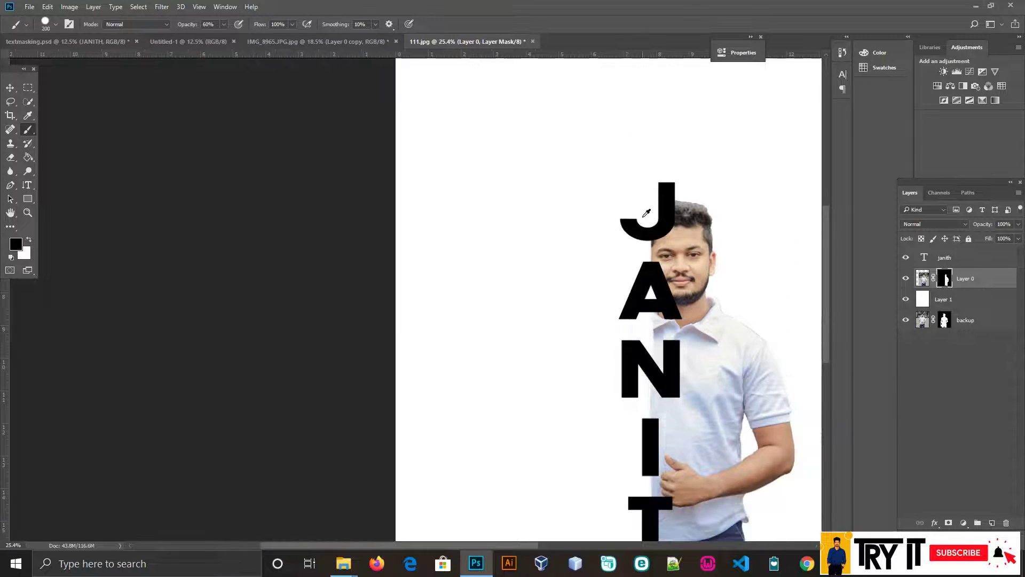
scroll(449, 246, "up", 1)
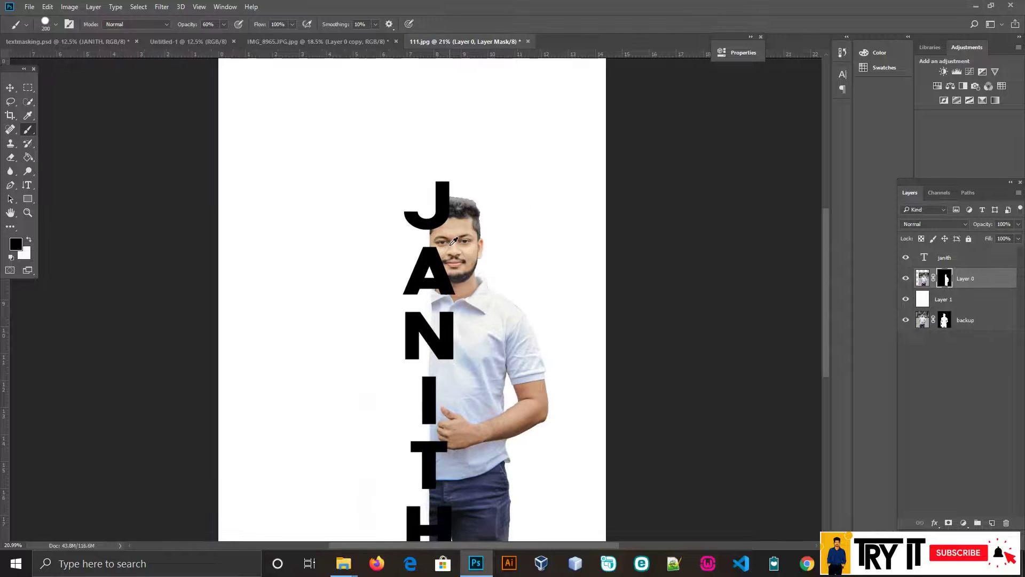
scroll(374, 245, "down", 1)
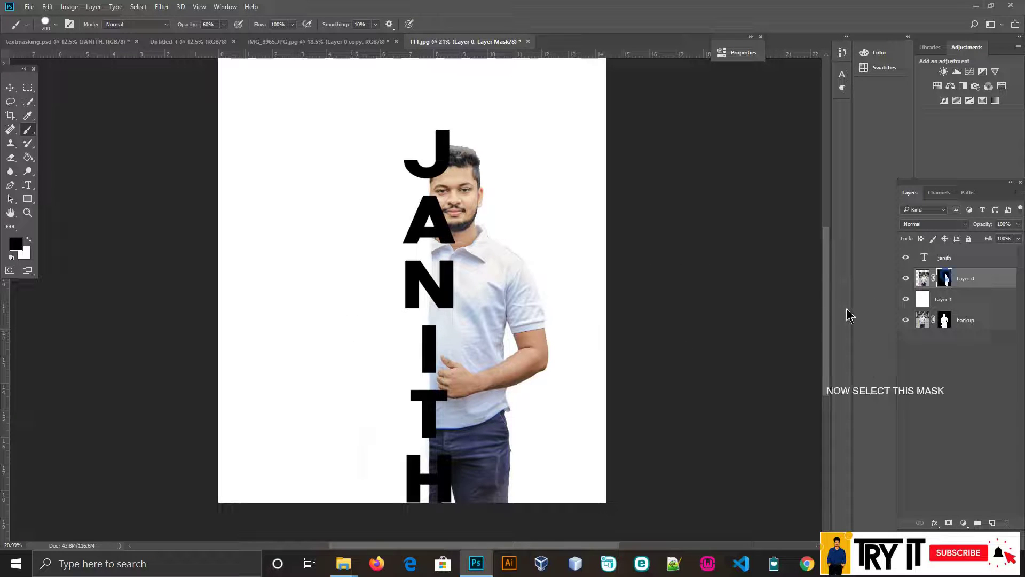
left_click(945, 278)
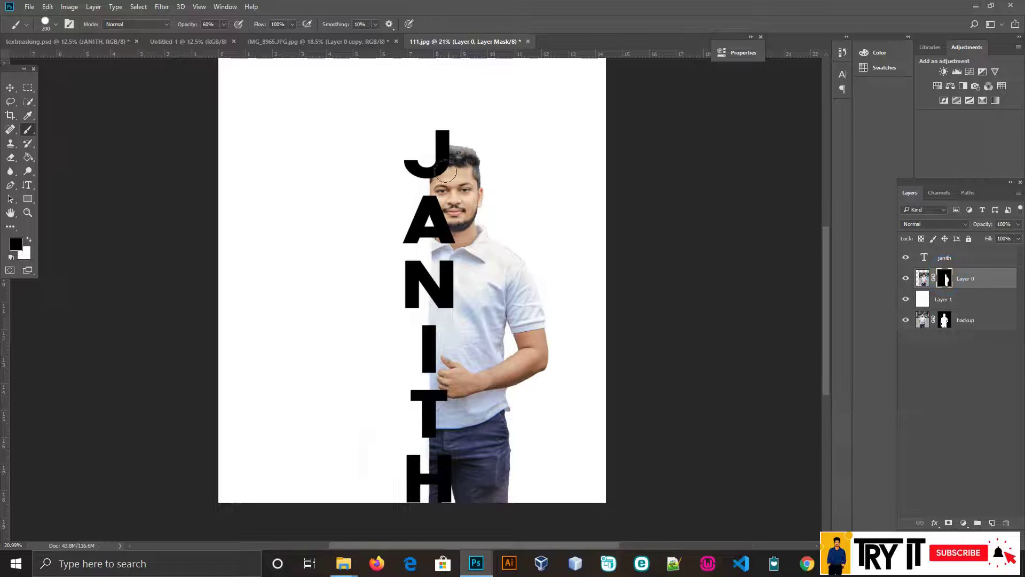
left_click(949, 258, "shift")
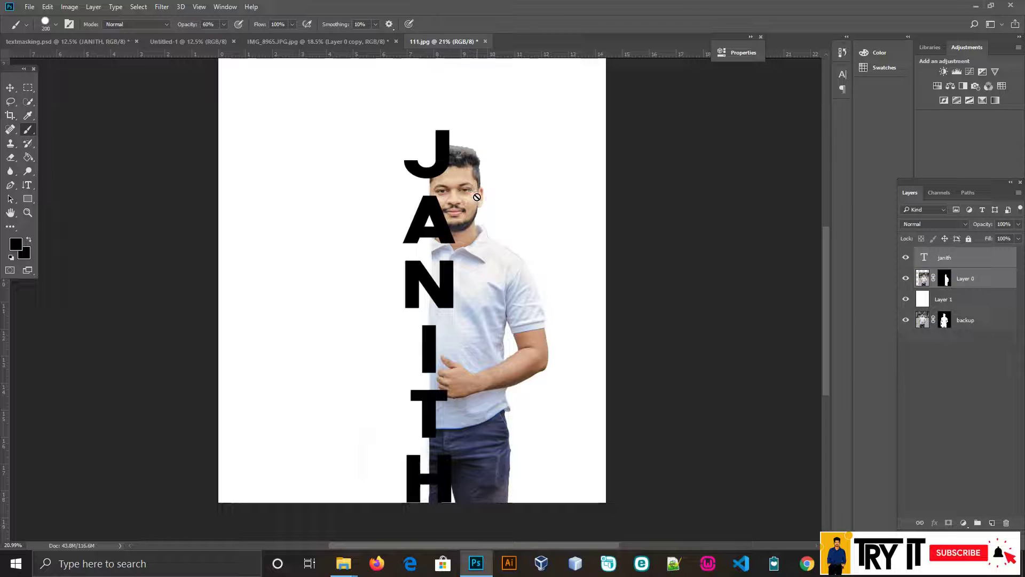
left_click(144, 8)
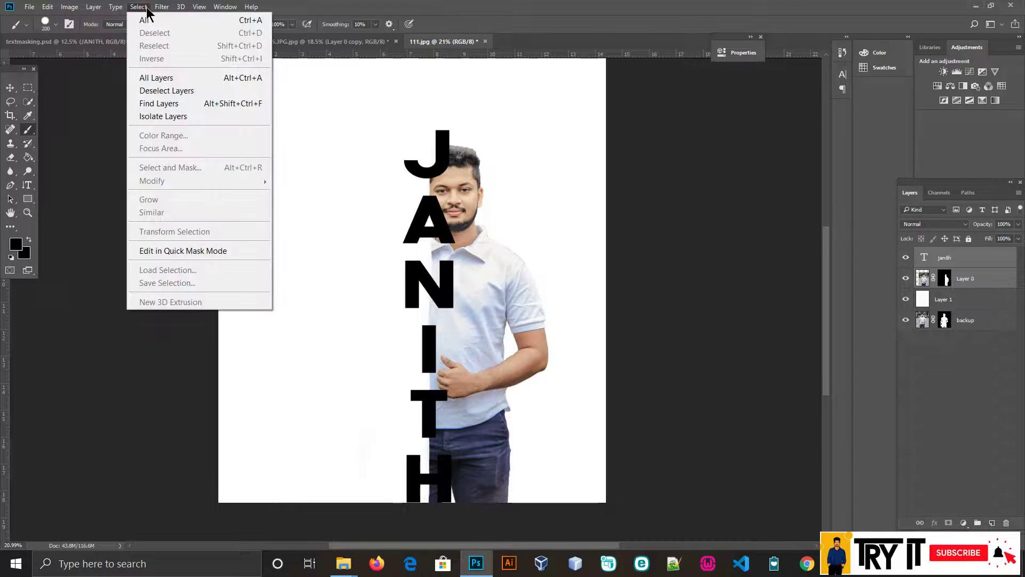
- With Layer 0's mask active, load the outlines of the vertical name's text layer as a selection
left_click(10, 87)
left_click(945, 279)
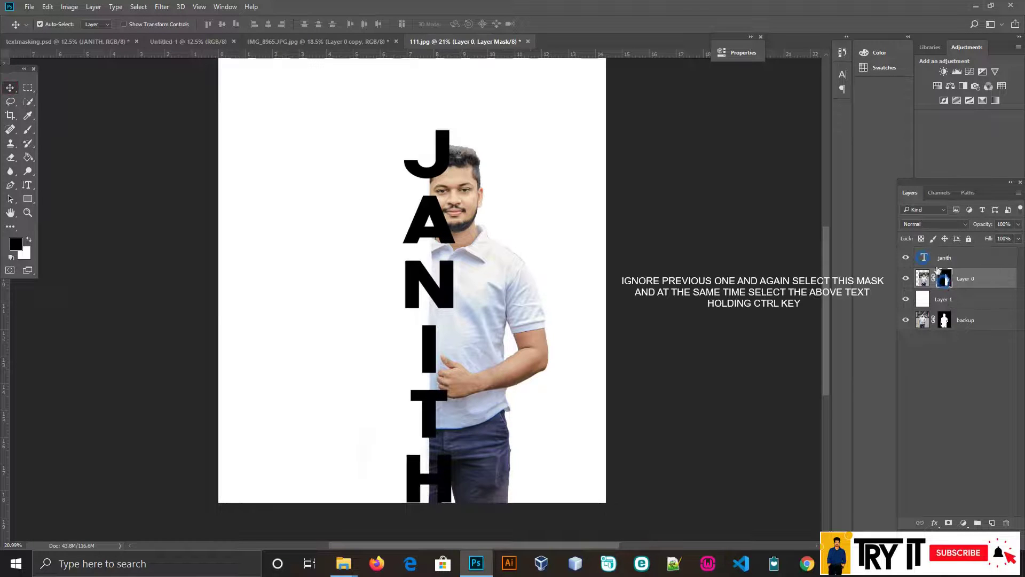
left_click(924, 258, "ctrl")
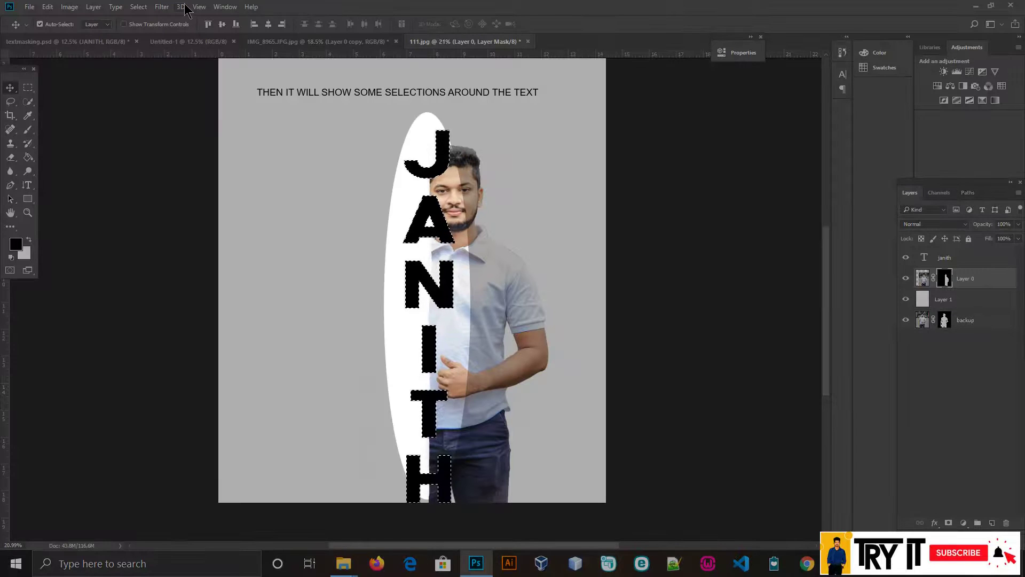
- Expand the selection around the letters by 15 pixels
left_click(138, 7)
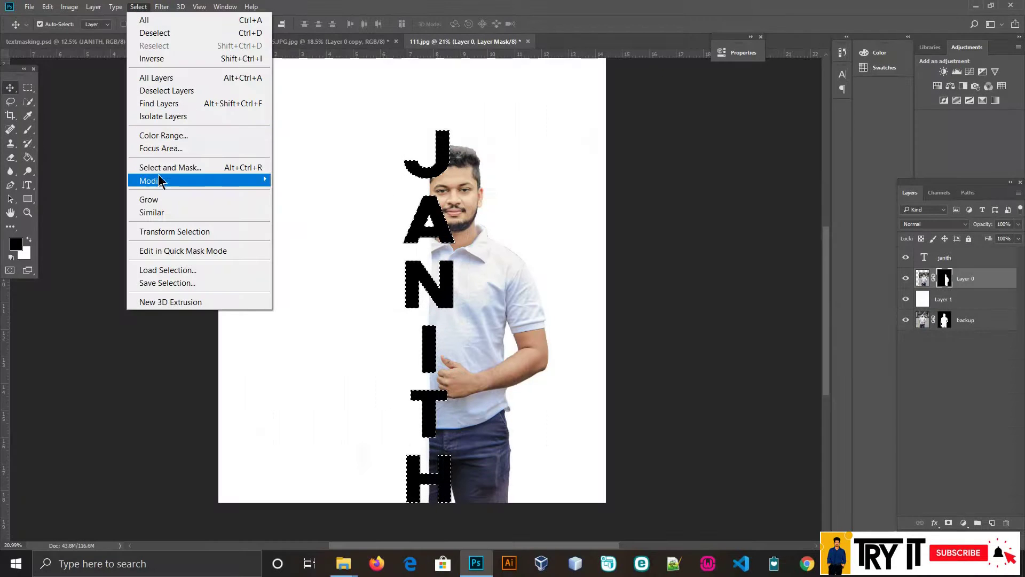
mouse_move(159, 180)
left_click(297, 206)
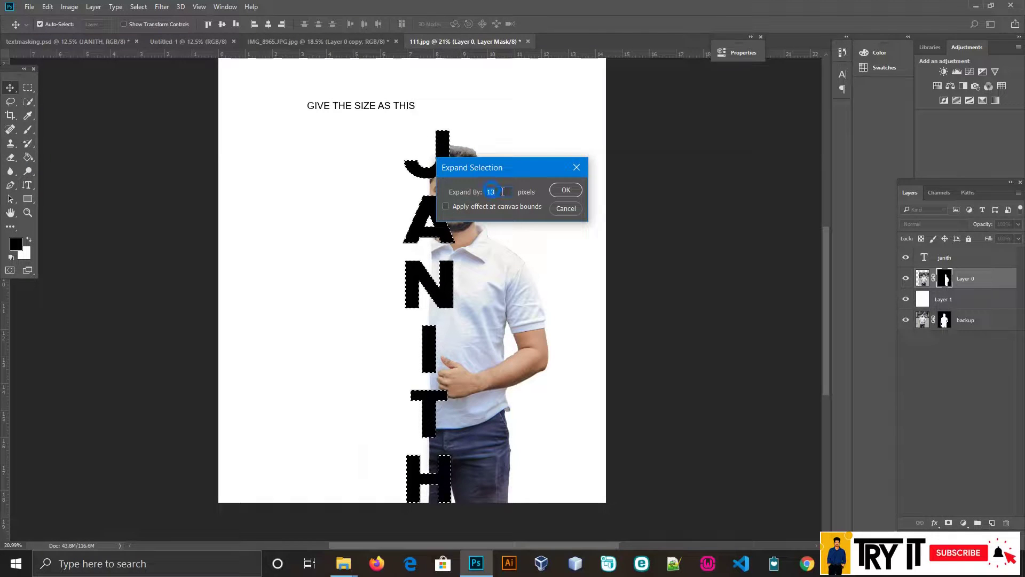
left_click_drag(492, 191, 477, 192)
type("1")
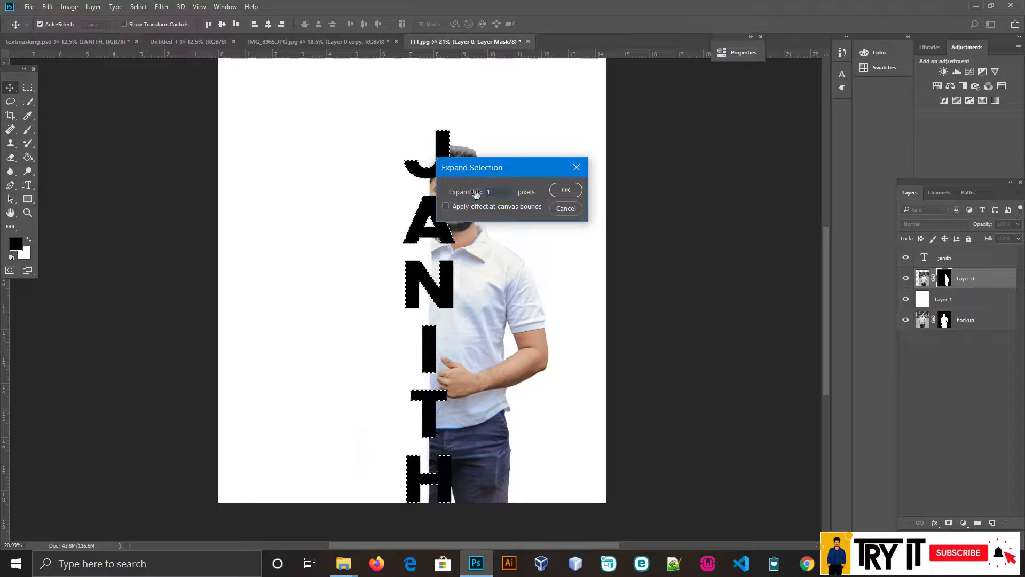
type("5")
left_click(566, 190)
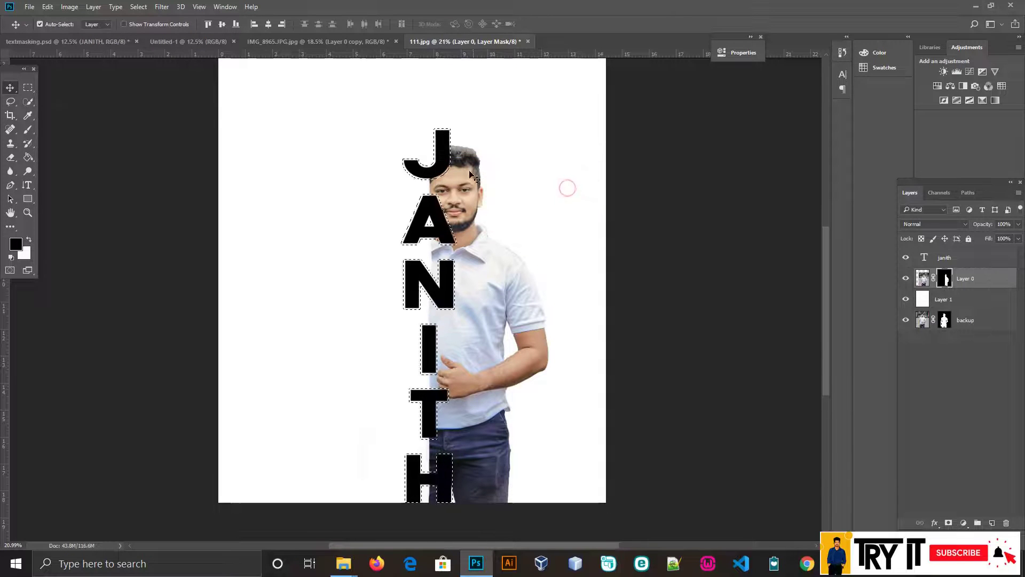
- Fill the expanded letter selection with black on Layer 0's mask to cut a gap around the letters, and deselect
scroll(453, 170, "up", 1)
scroll(453, 165, "up", 4)
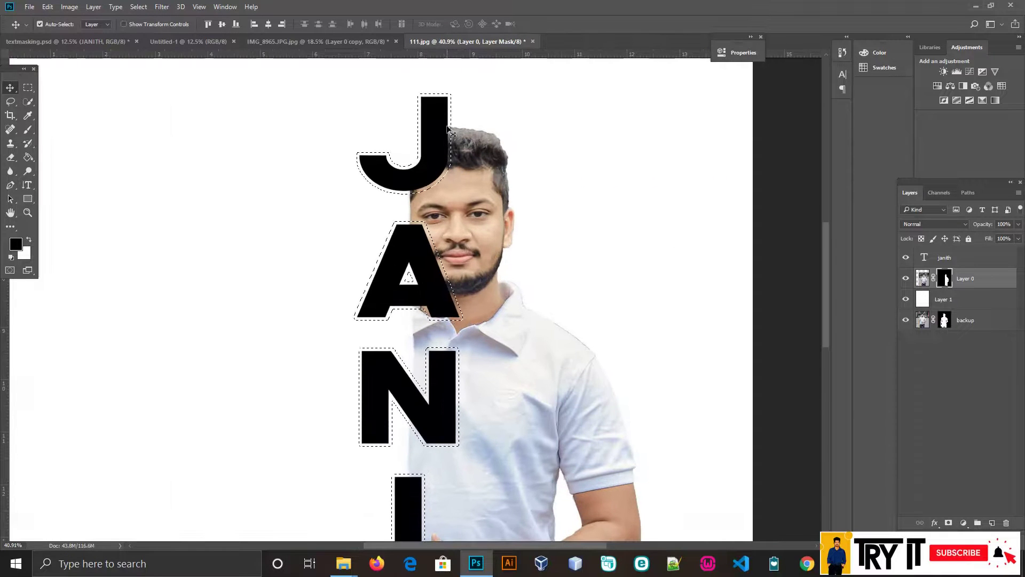
scroll(341, 188, "down", 6)
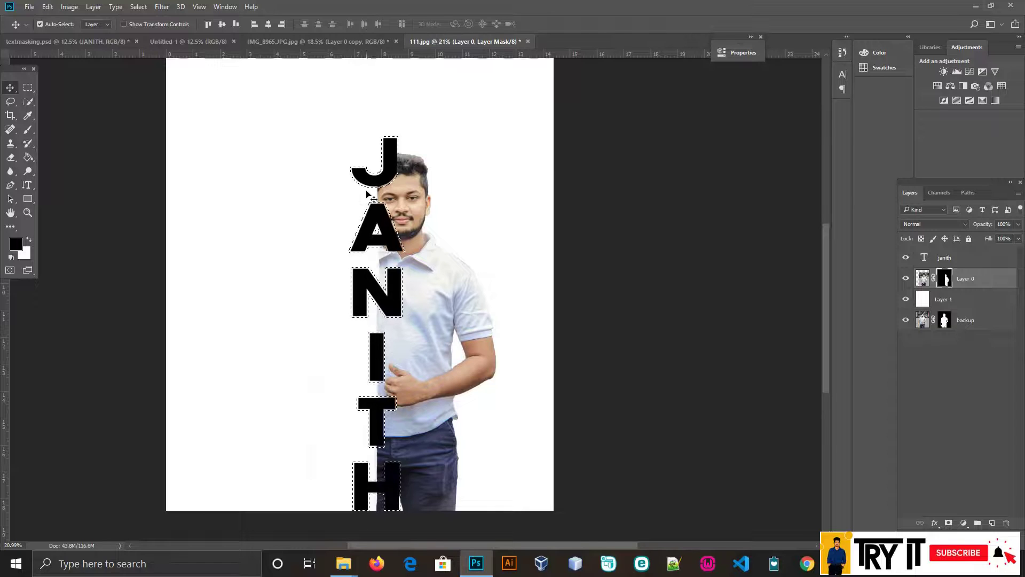
scroll(366, 193, "down", 1)
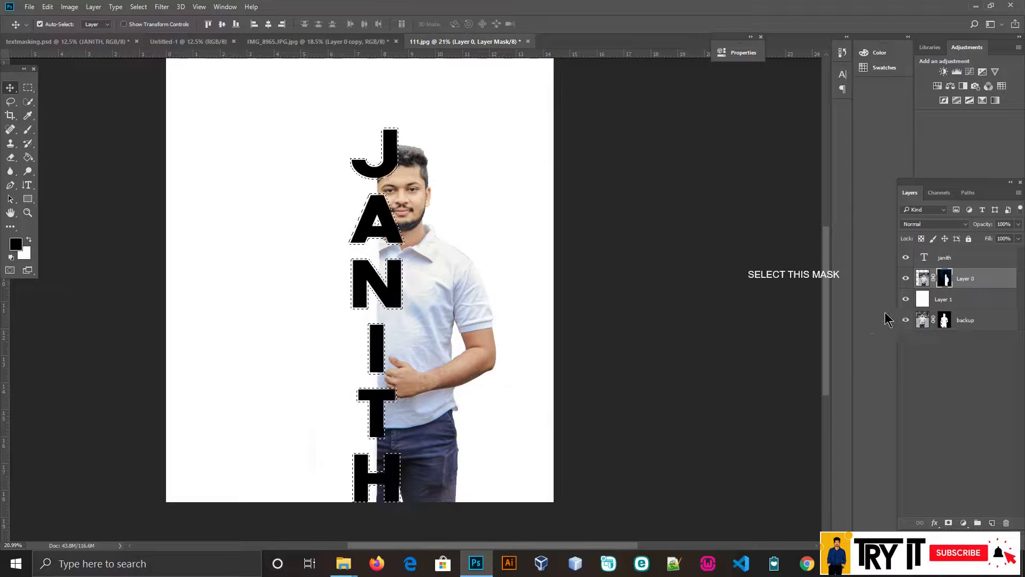
left_click(945, 277)
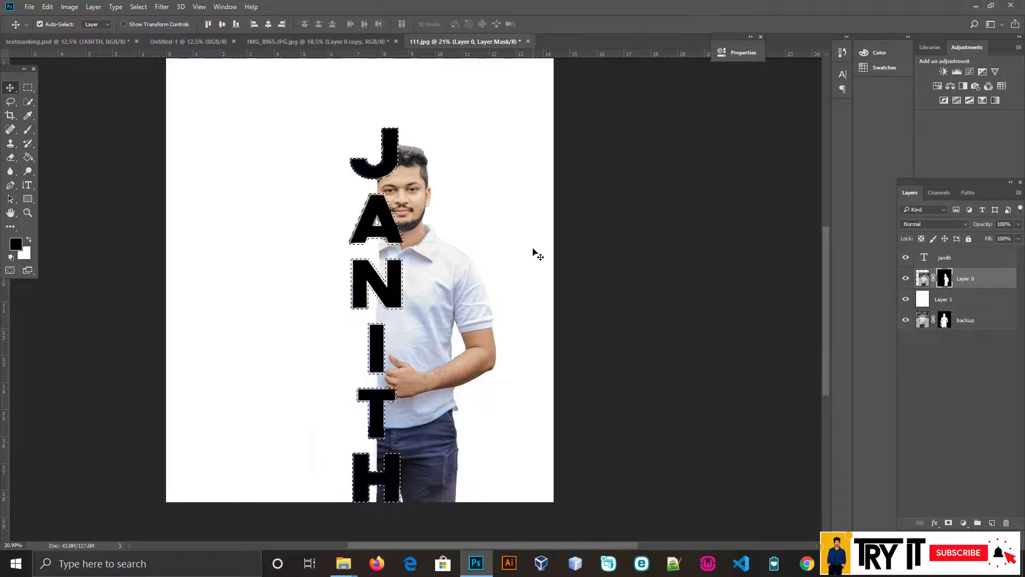
key("alt+BackSpace")
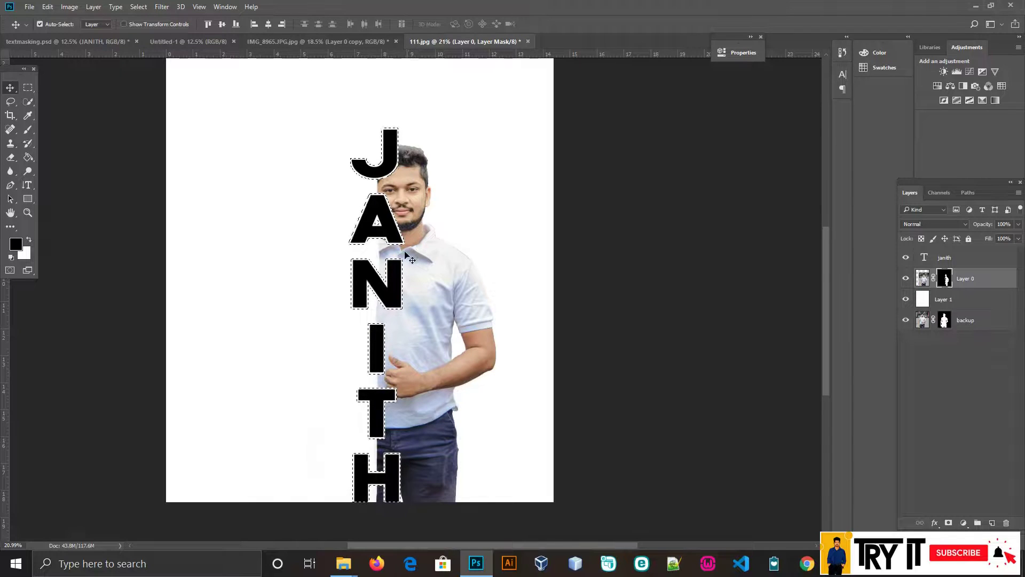
scroll(397, 258, "up", 3)
scroll(398, 258, "up", 3)
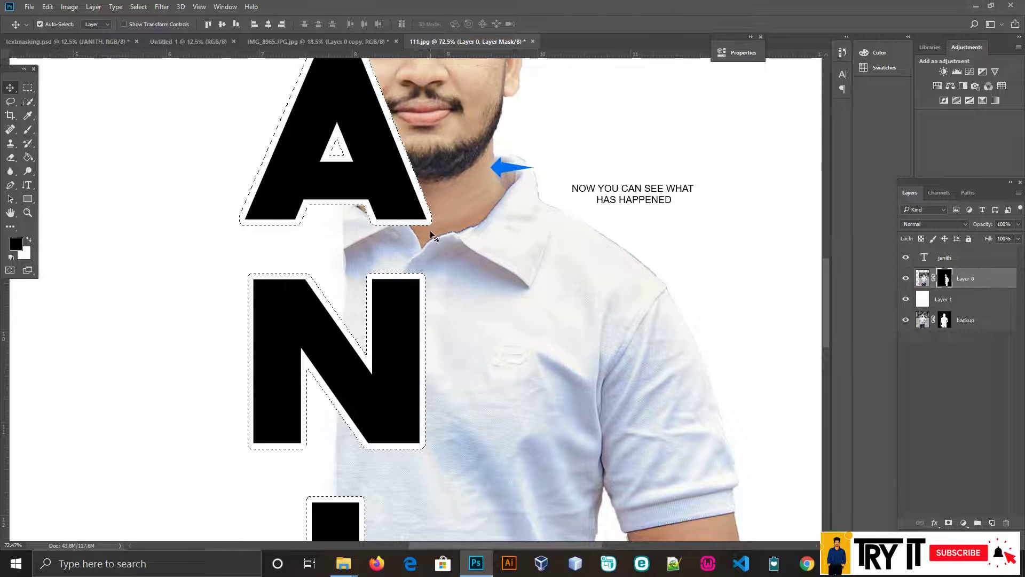
scroll(393, 309, "down", 2)
scroll(392, 310, "down", 8)
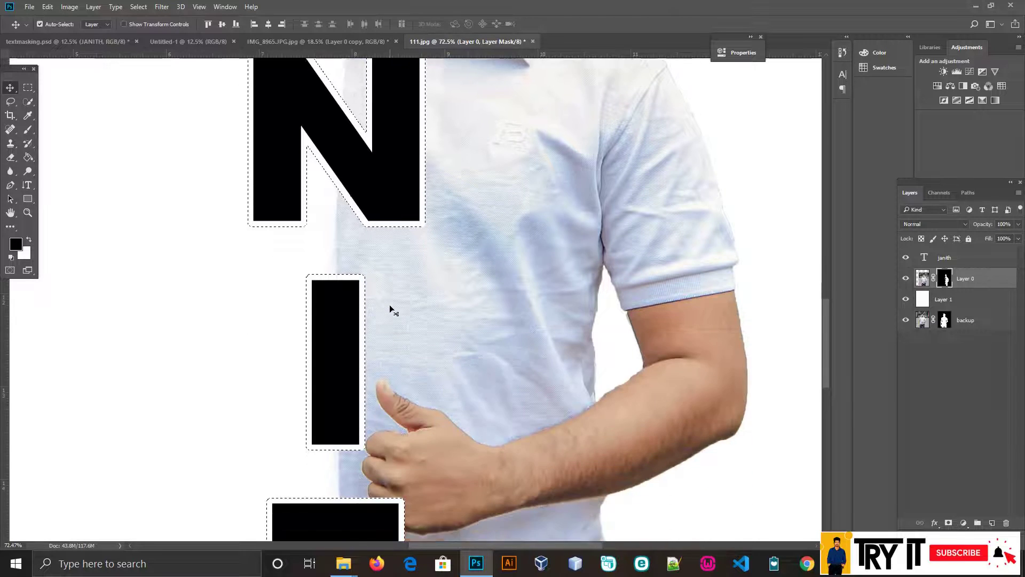
scroll(401, 404, "down", 5)
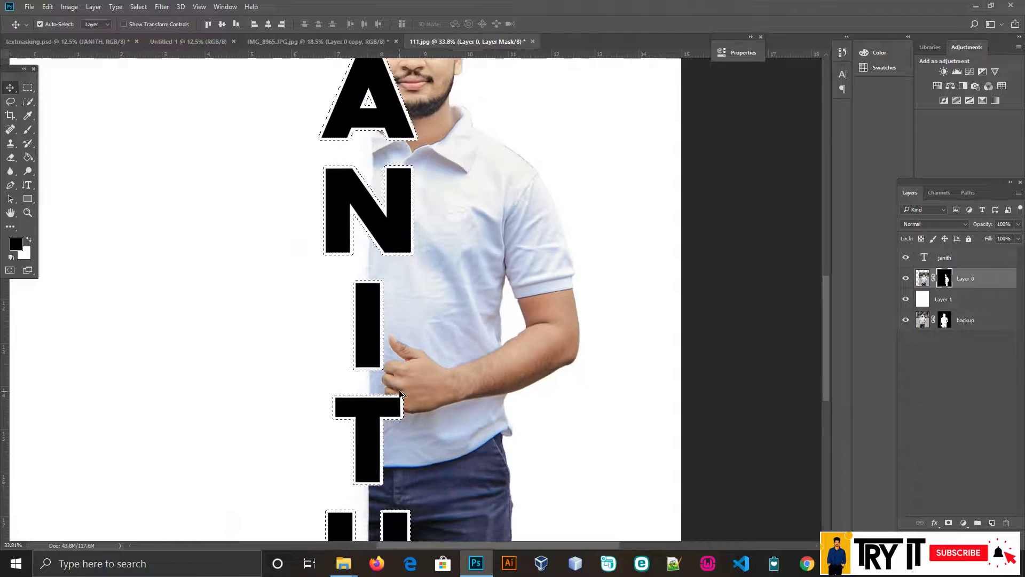
scroll(401, 396, "down", 4)
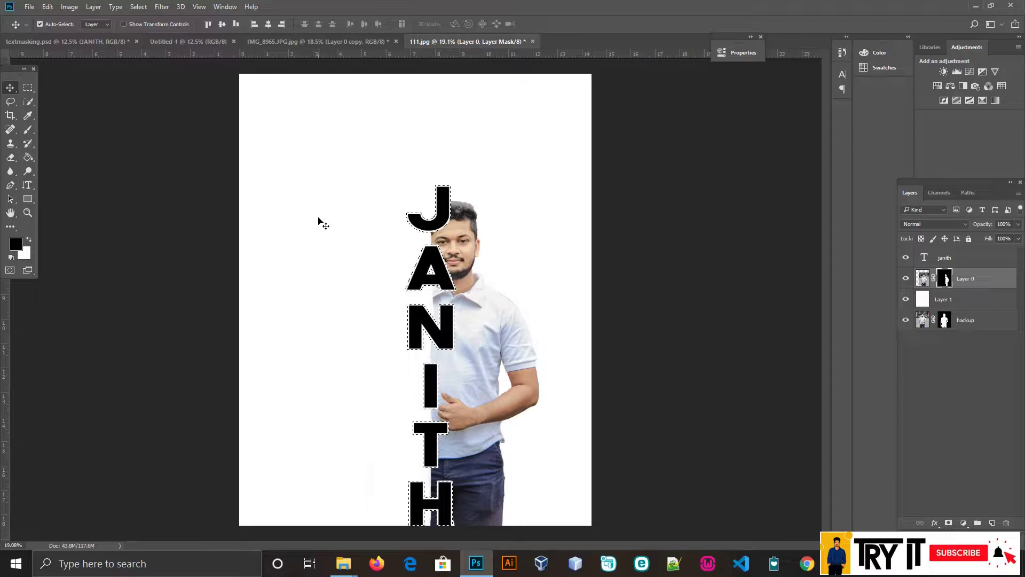
key("ctrl+d")
- Duplicate Layer 0 under the name 1 and move the copy above the name's text layer
left_click(963, 280)
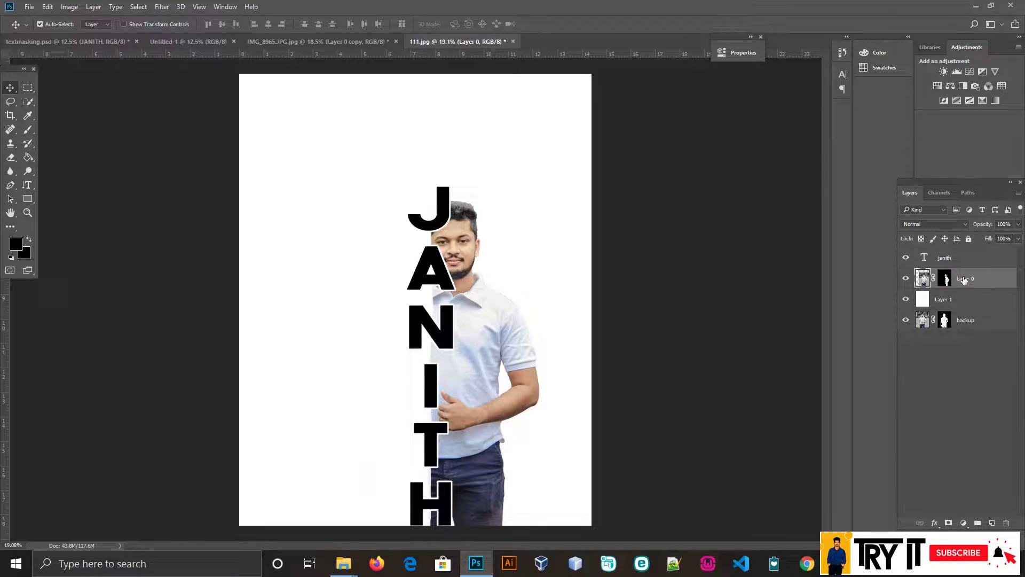
right_click(964, 280)
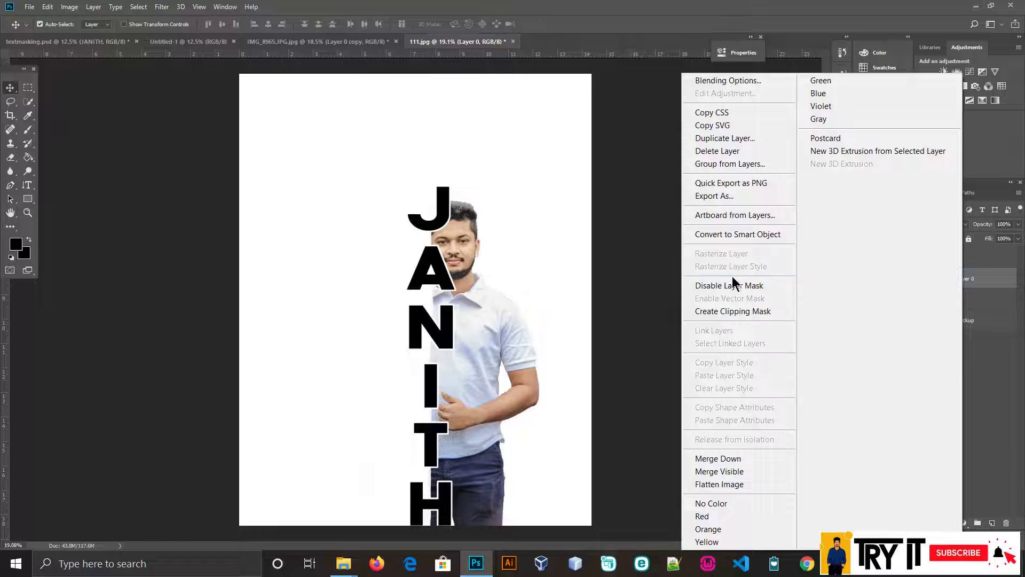
left_click(732, 138)
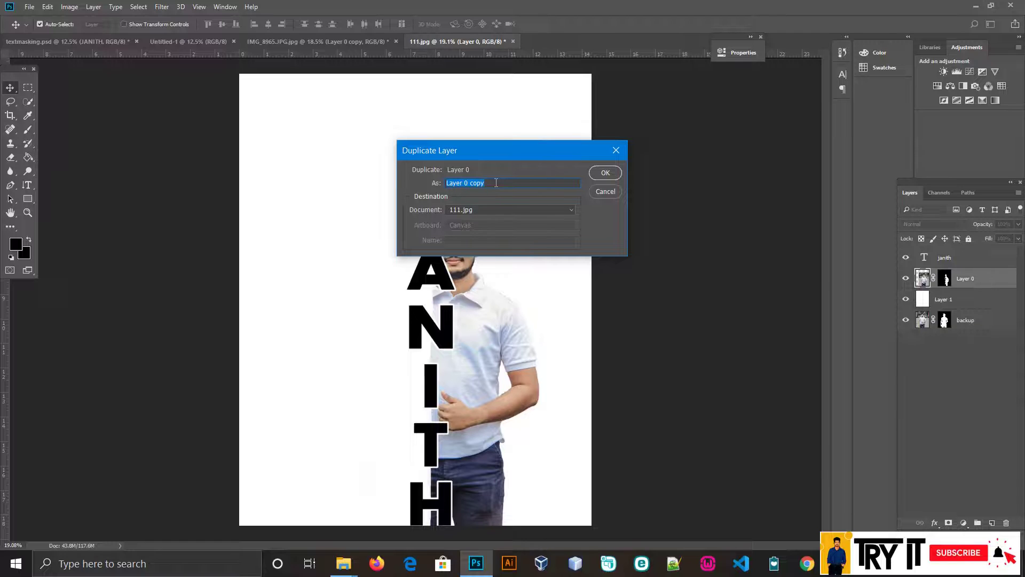
type("1")
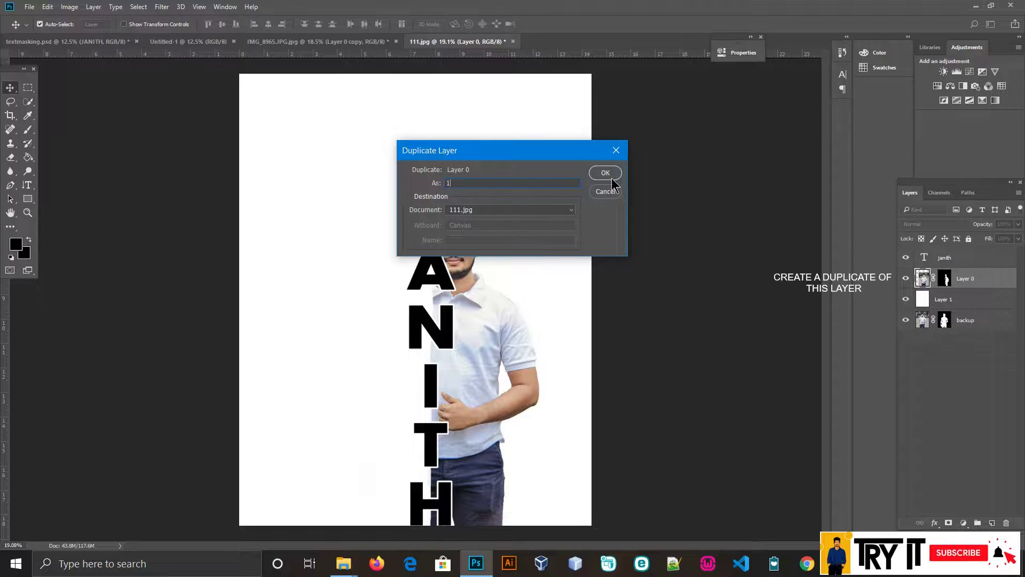
left_click(604, 173)
left_click_drag(964, 278, 959, 261)
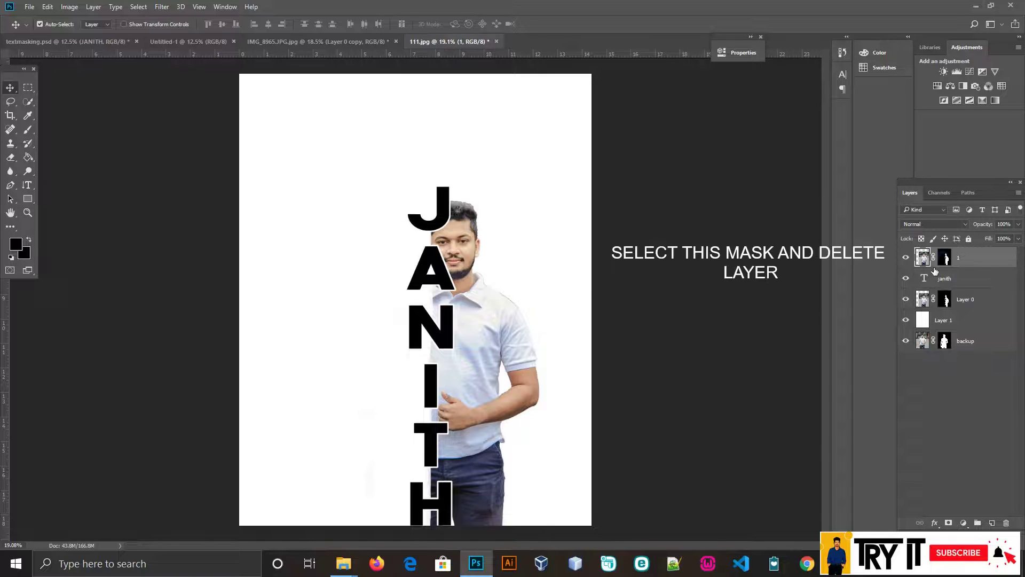
- Delete the layer mask from layer 1 so it holds the full photo
left_click(945, 259)
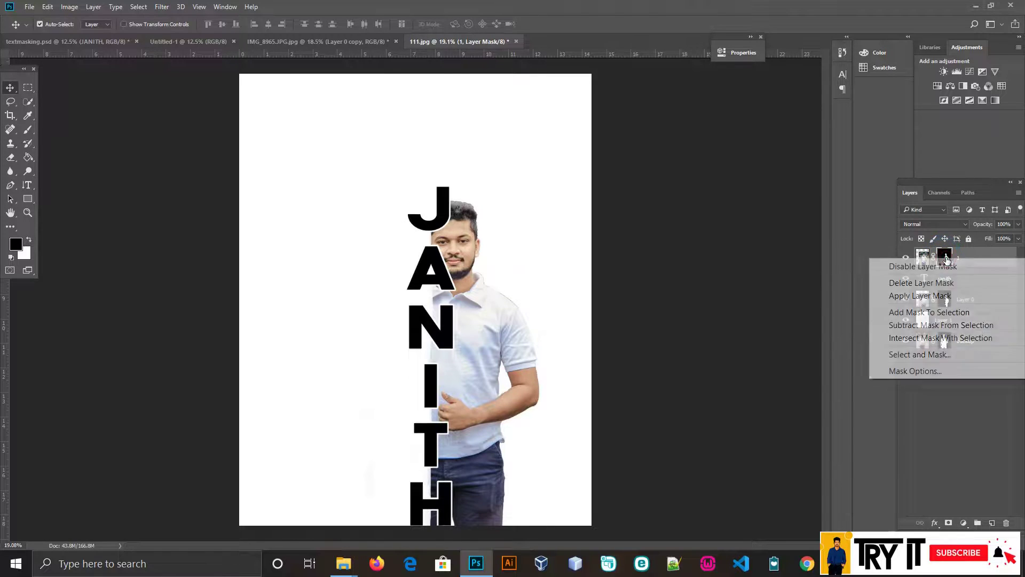
right_click(945, 259)
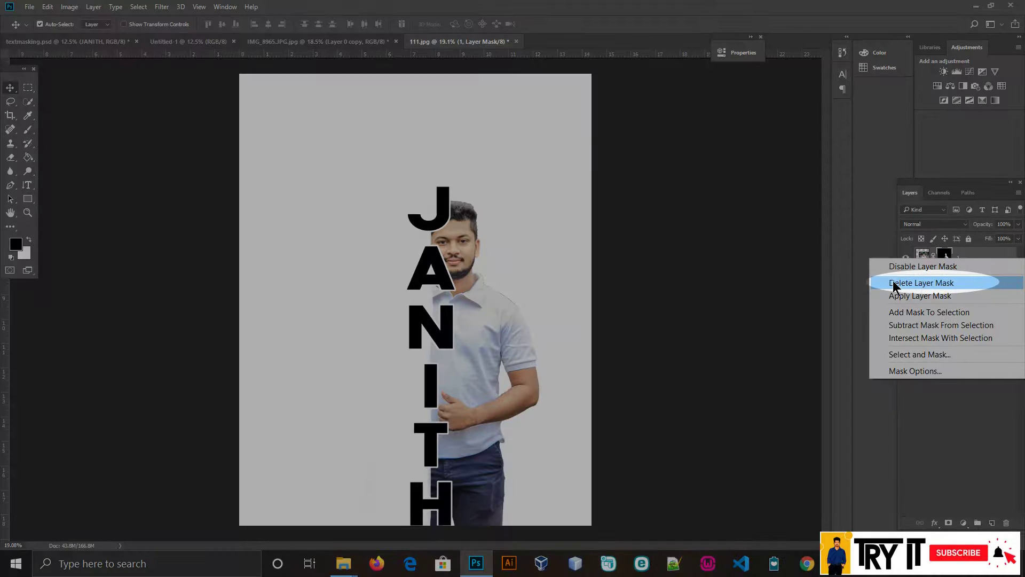
left_click(913, 287)
left_click(907, 279)
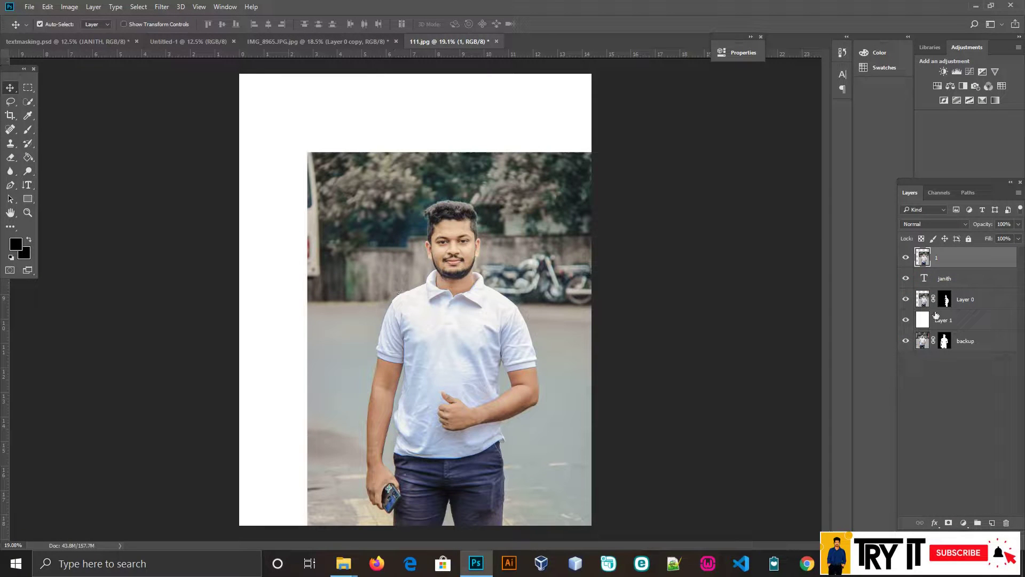
- Clip the photo on layer 1 to the vertical name's text layer beneath it with a clipping mask
right_click(952, 262)
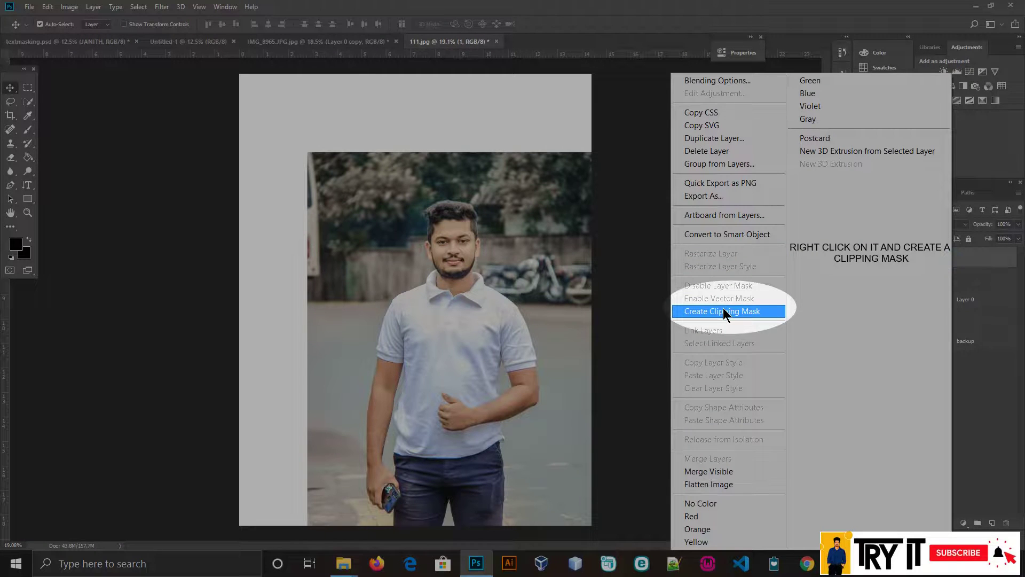
left_click(723, 311)
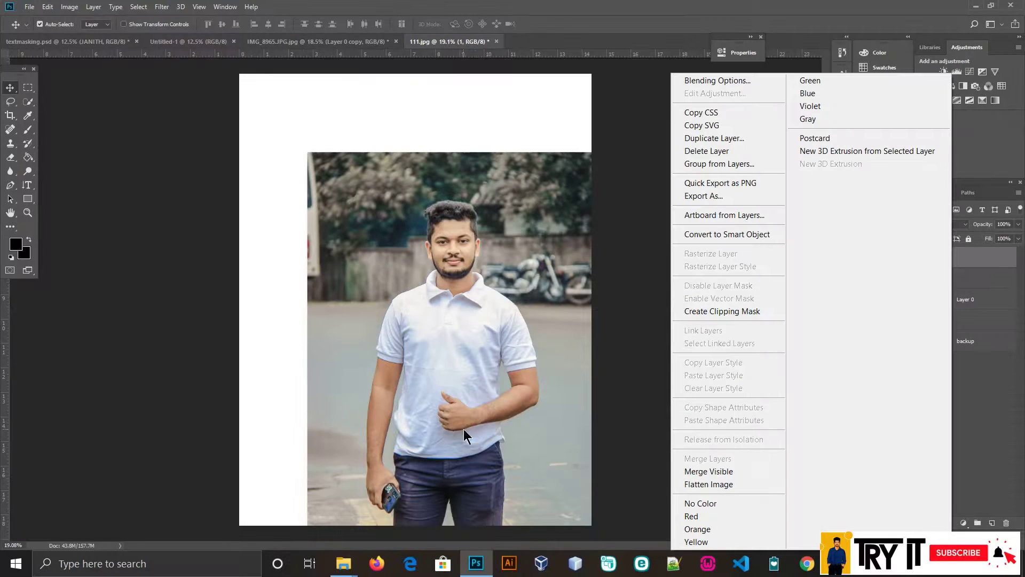
left_click(696, 313)
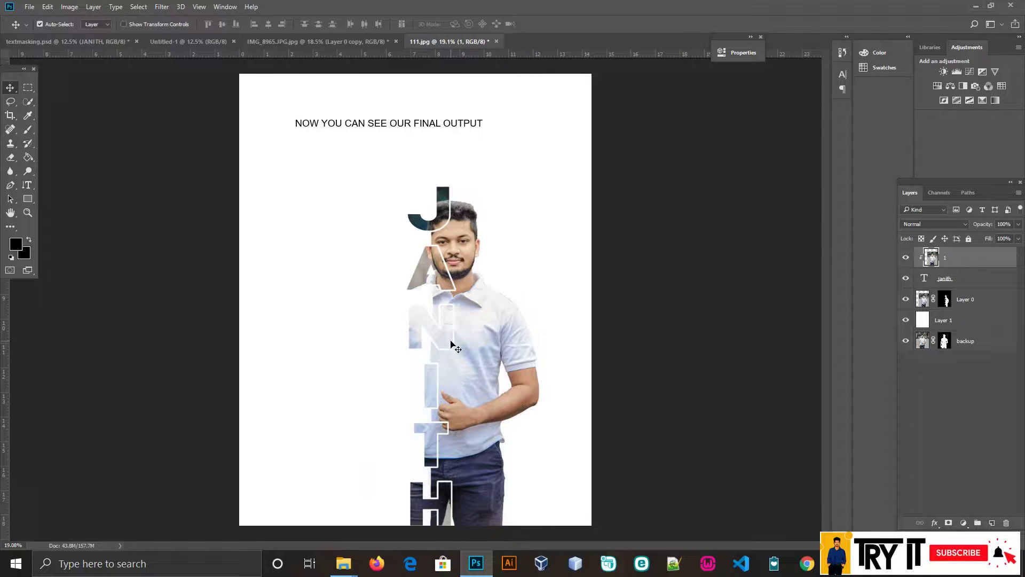
- Add a Vibrance adjustment layer above layer 1, adjusting both its vibrance and saturation
left_click(963, 523)
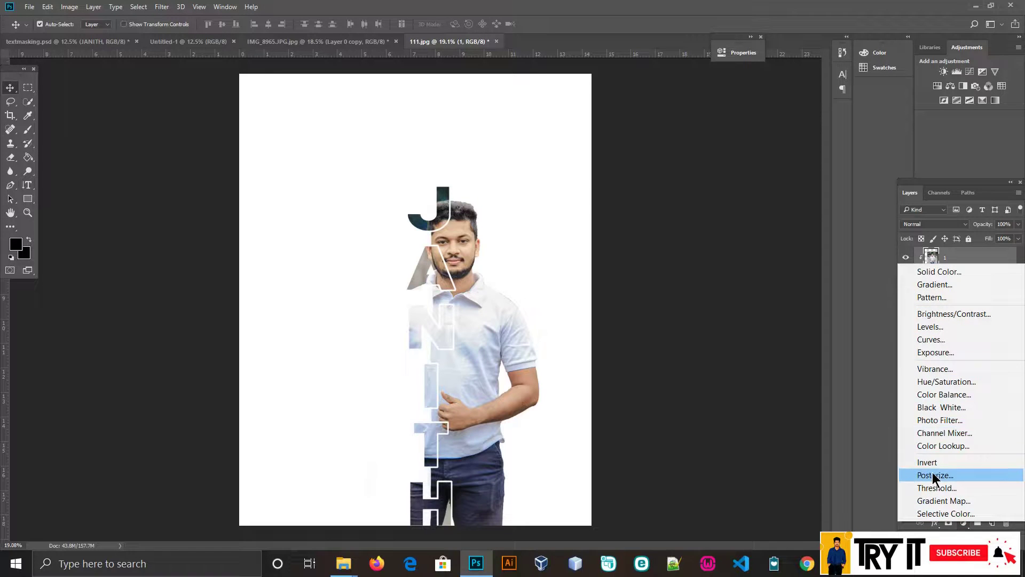
left_click(926, 369)
left_click_drag(630, 90, 599, 115)
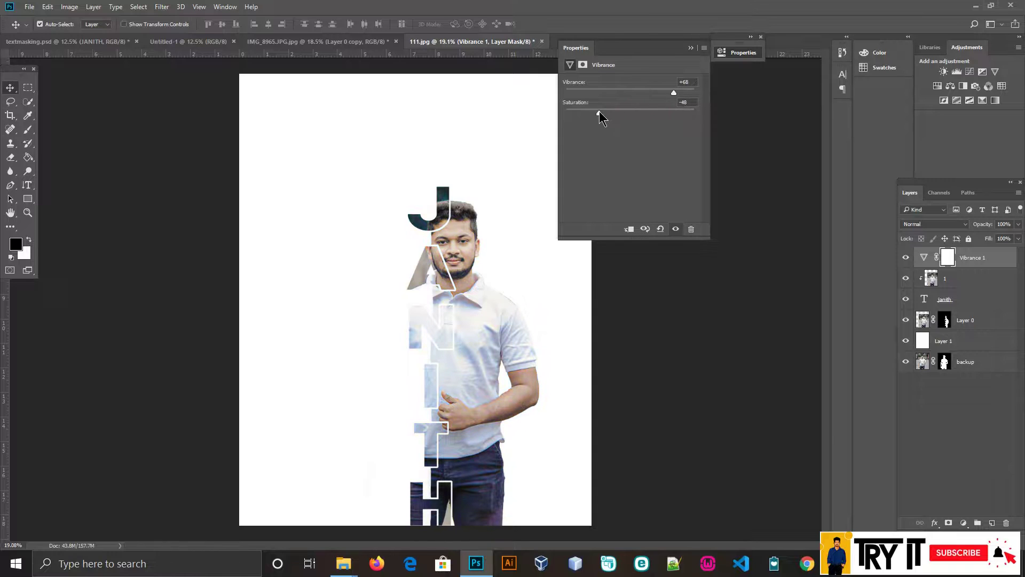
left_click_drag(673, 93, 647, 93)
left_click(691, 47)
- Fill the white background on Layer 1 with black using the Paint Bucket
left_click(938, 342)
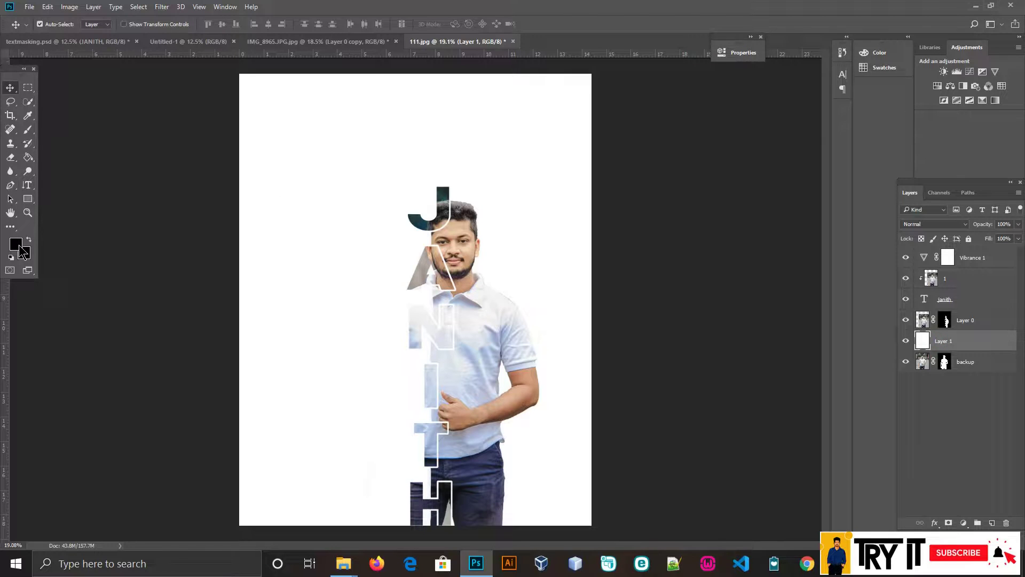
left_click(29, 158)
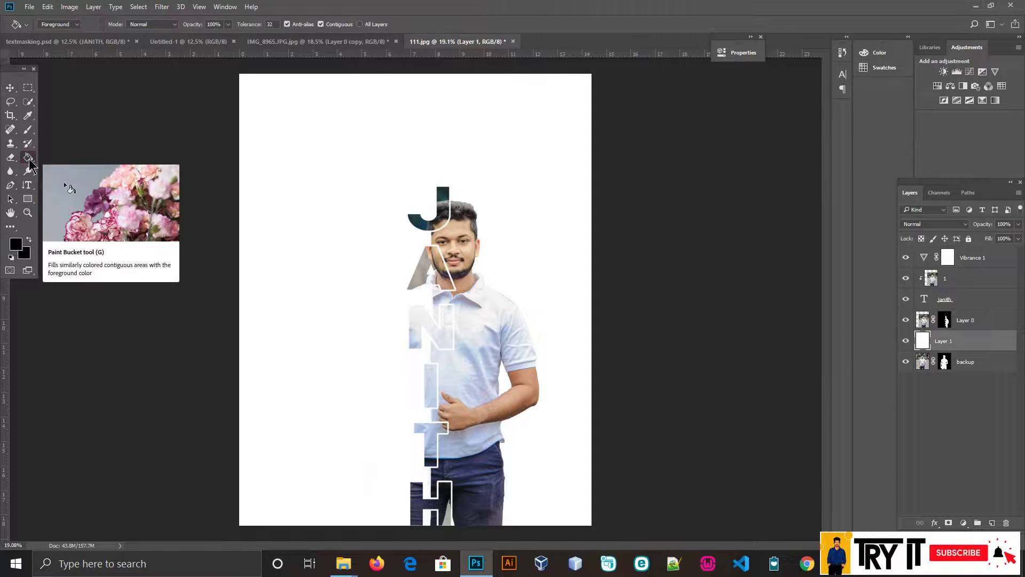
left_click(269, 166)
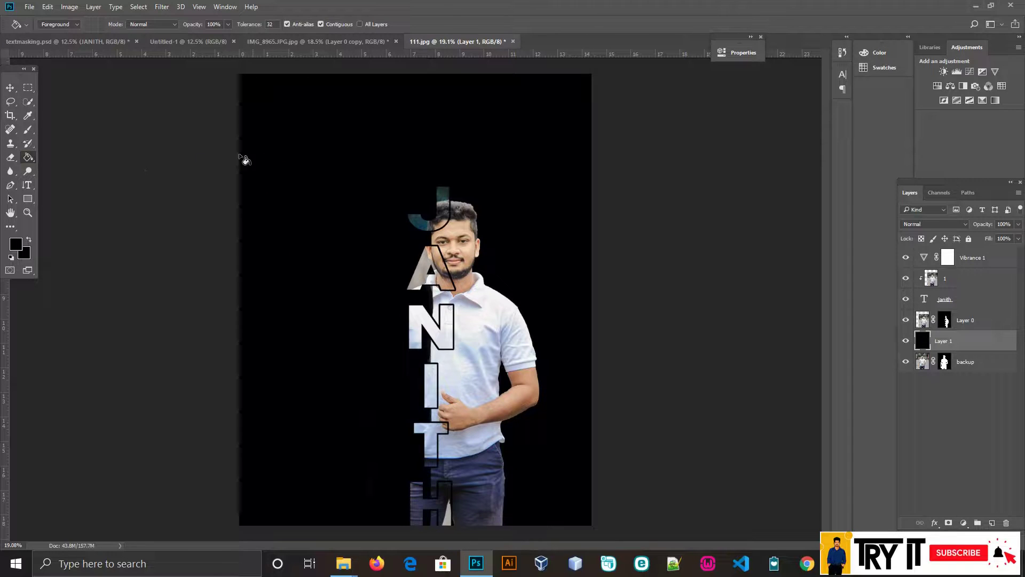
- Set the foreground color to #ababab and fill the Layer 1 background with that gray
left_click(15, 244)
type("ababab")
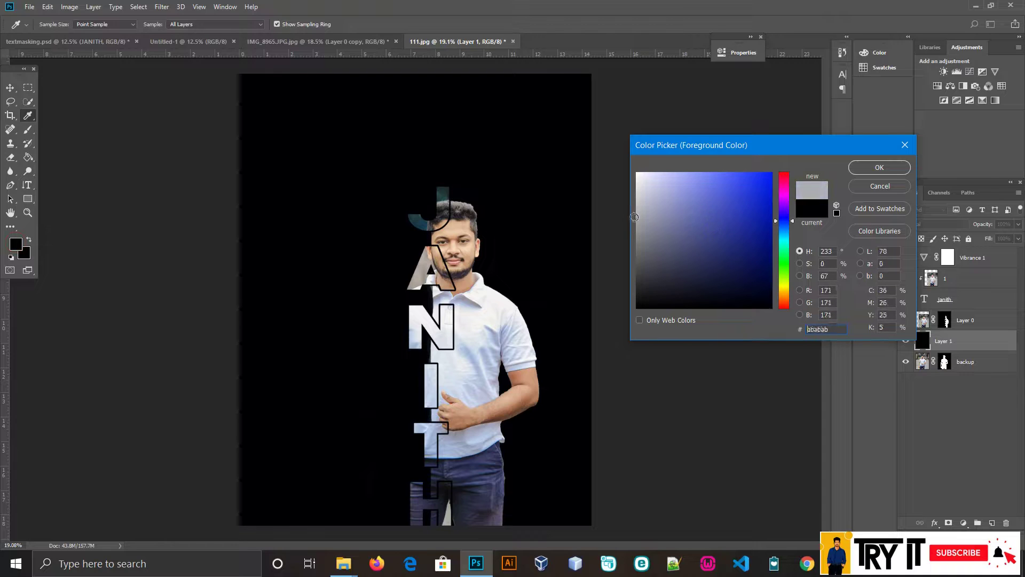
left_click(886, 171)
left_click(357, 161)
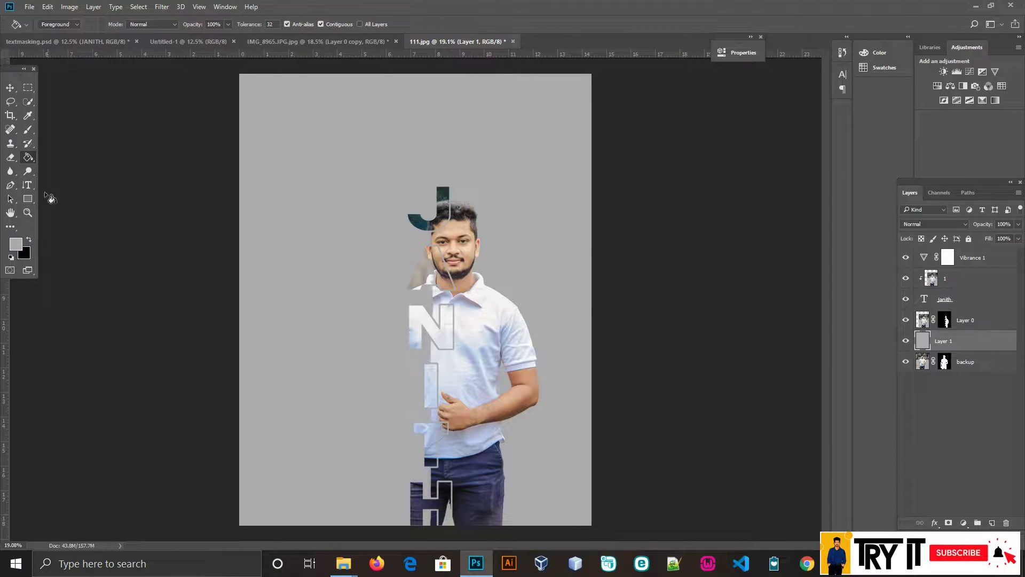
- Pick a dark navy blue foreground color and fill the Layer 1 background with it
left_click(17, 245)
left_click(765, 262)
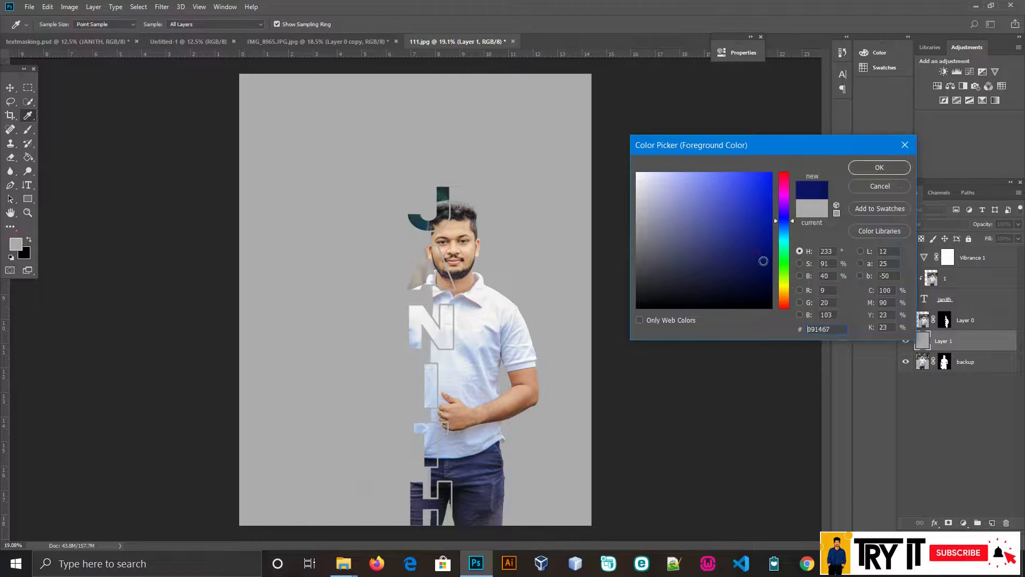
left_click(868, 168)
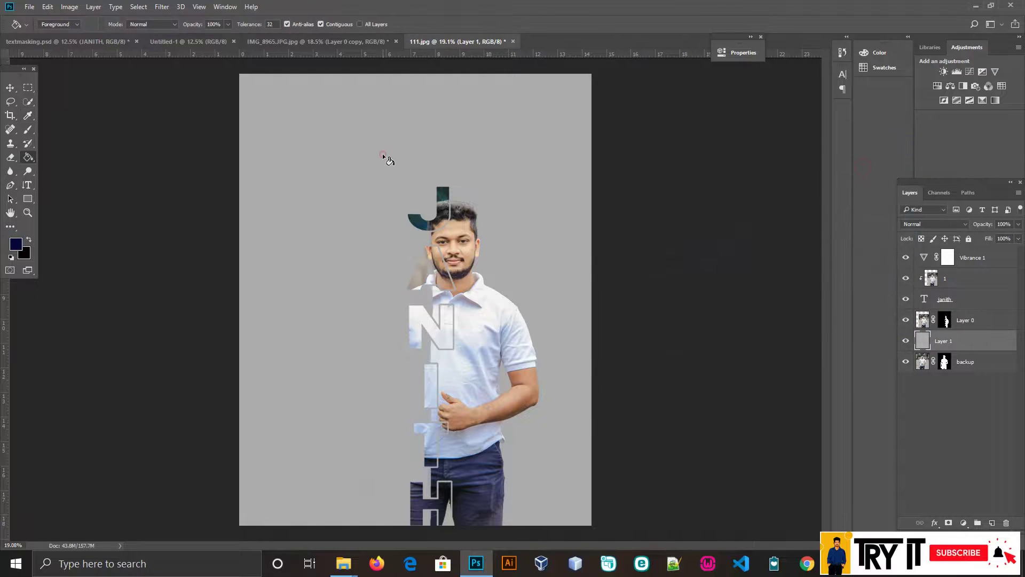
left_click(386, 157)
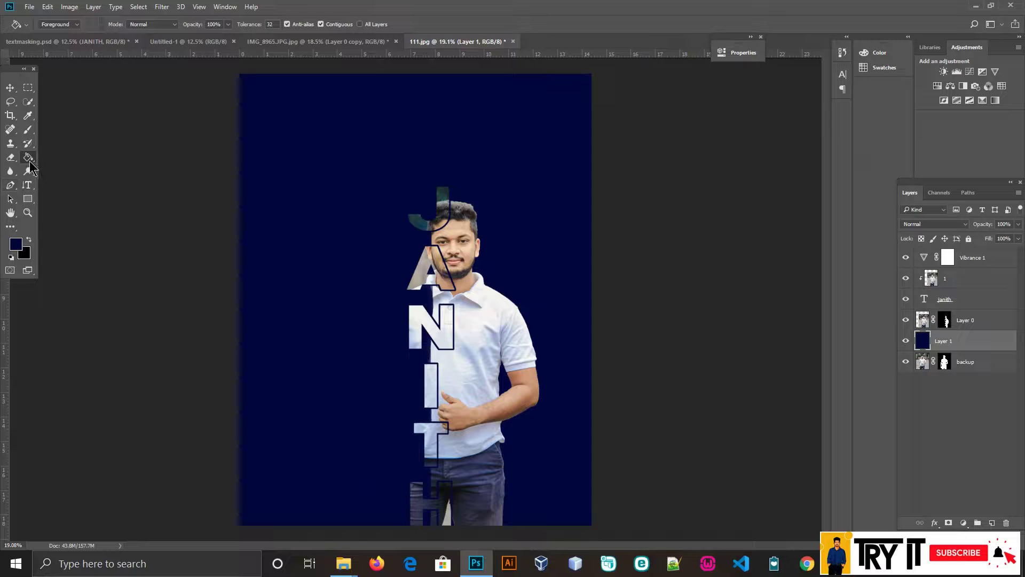
- Set the foreground color to off-white #f8f8f8 and fill the Layer 1 background with it
left_click(17, 245)
left_click(643, 191)
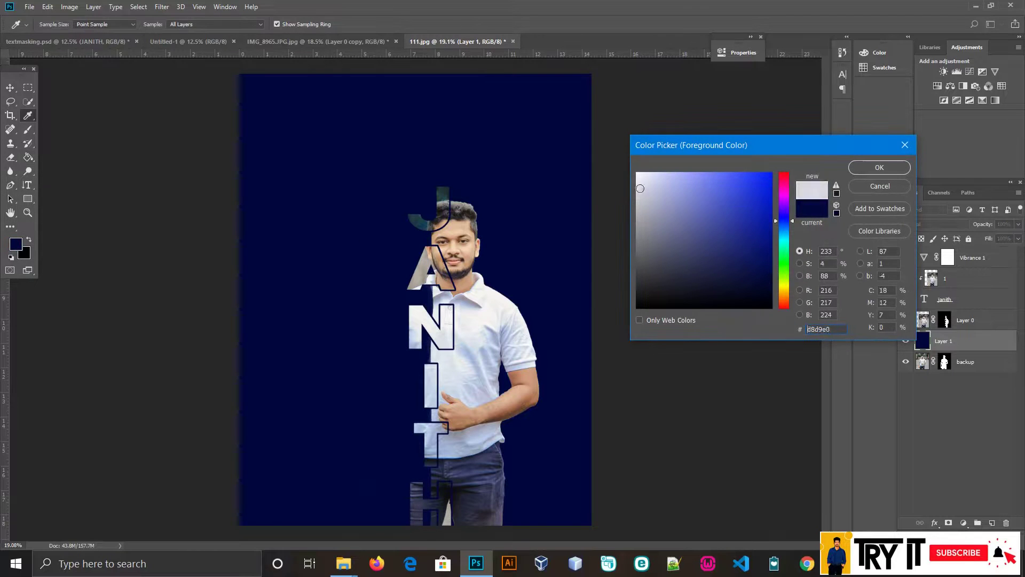
left_click(858, 167)
left_click(455, 165)
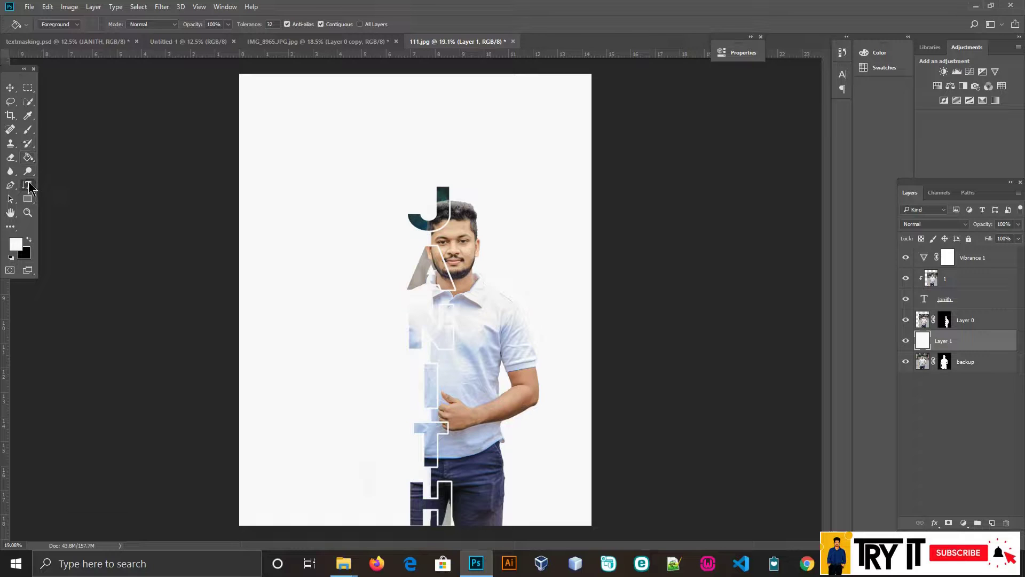
- Add the text "be unique" in The Bold Font on the empty background beside the man and color it gray
left_click_drag(30, 187, 57, 188)
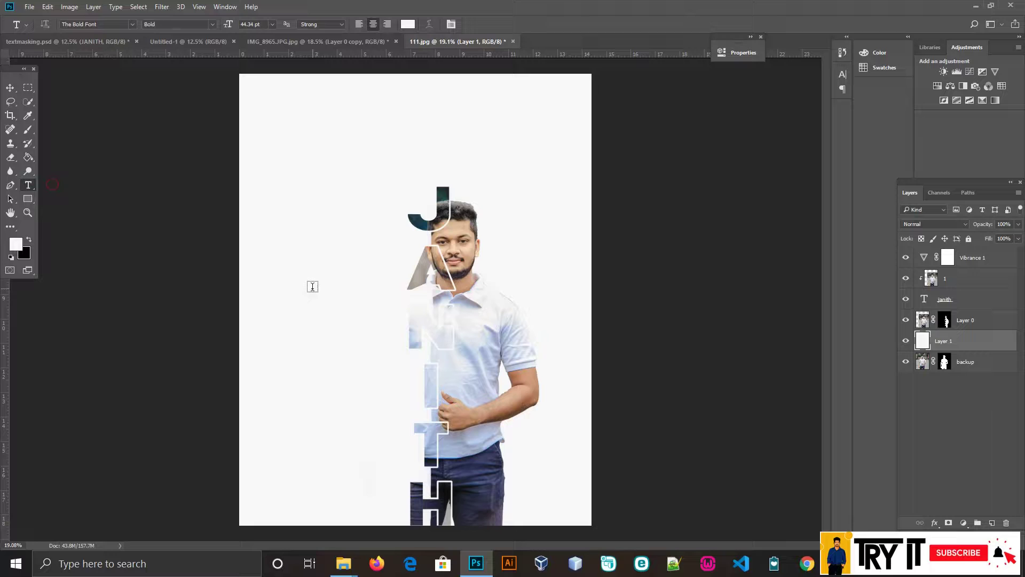
left_click(278, 318)
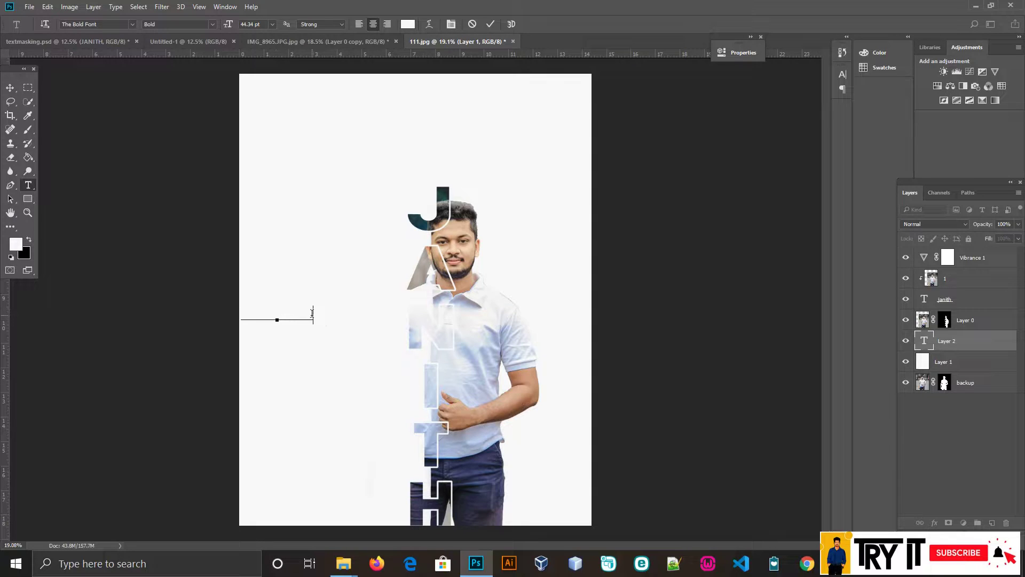
key("ctrl+a")
left_click(408, 24)
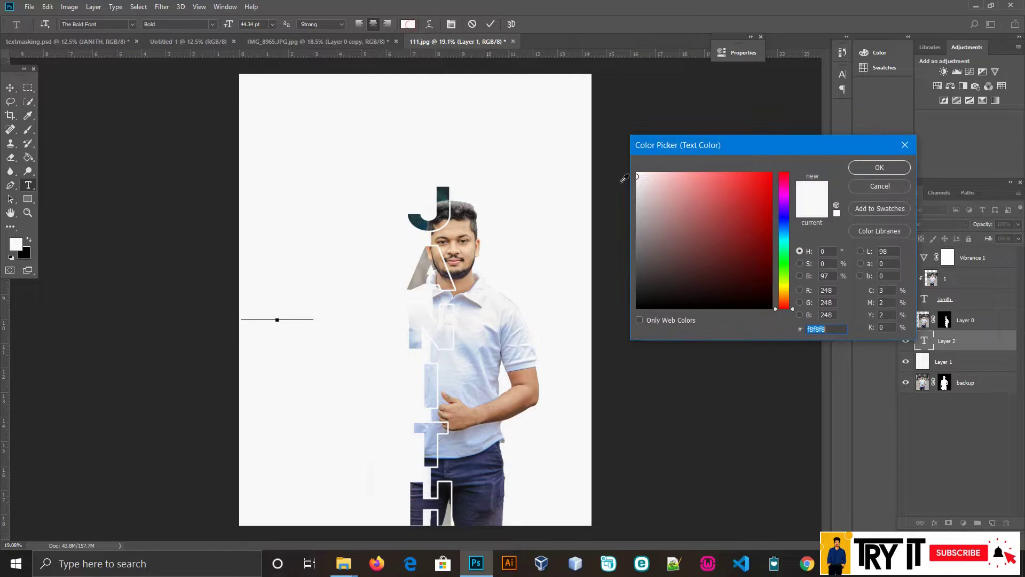
left_click(637, 224)
left_click(855, 168)
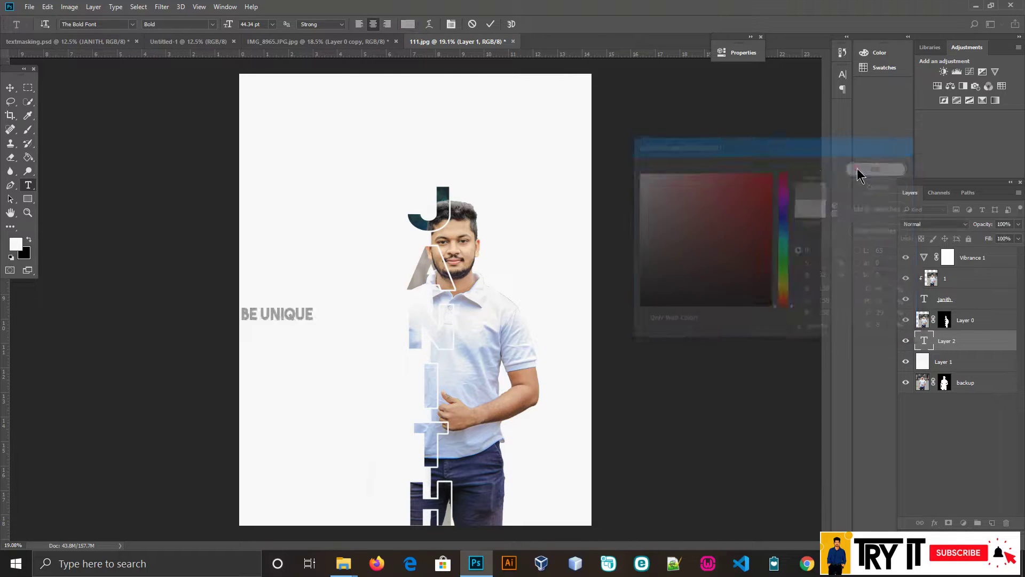
left_click(491, 24)
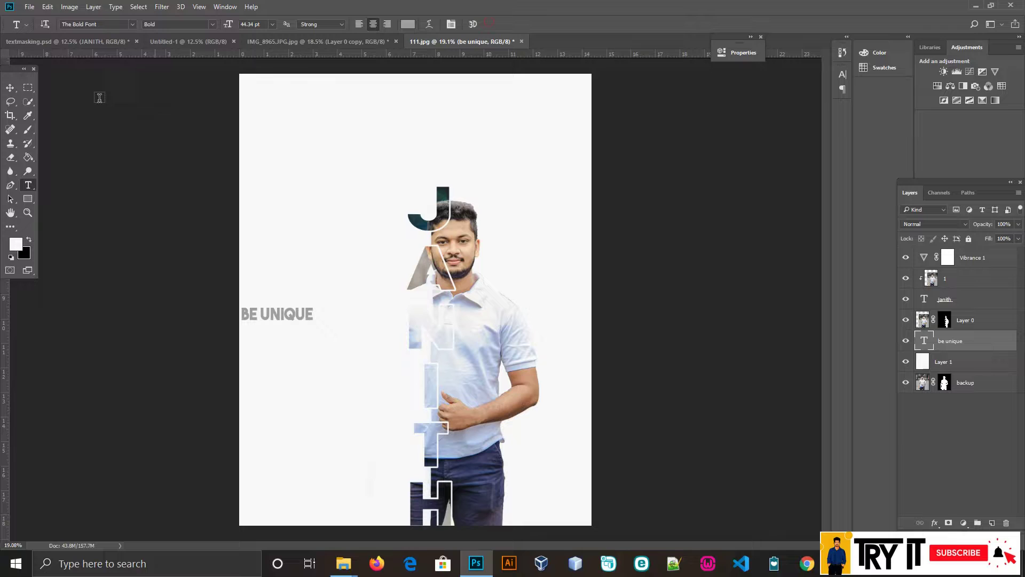
- Move the "be unique" text closer to the man and place a duplicate of it directly underneath
left_click(10, 87)
left_click_drag(266, 309, 293, 335)
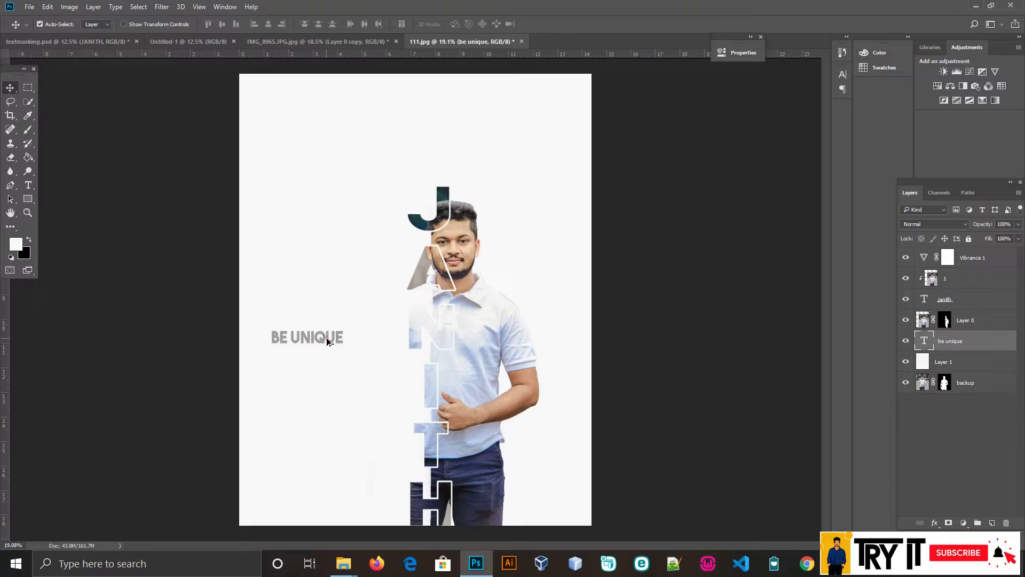
left_click_drag(326, 339, 326, 355)
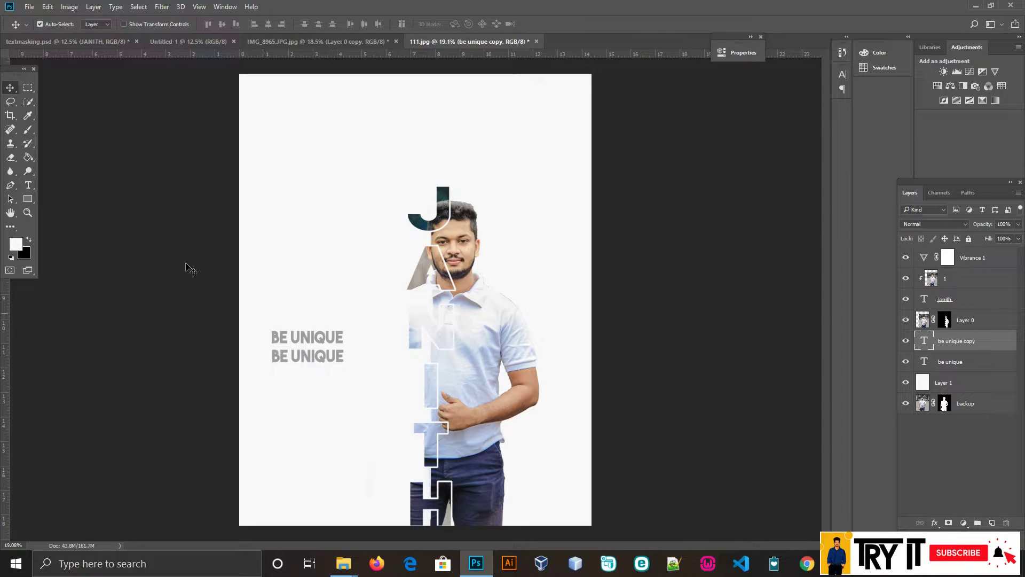
- Change the lower "be unique" copy to the Prestige Elite Std font and align its right end under the bold text
left_click(28, 185)
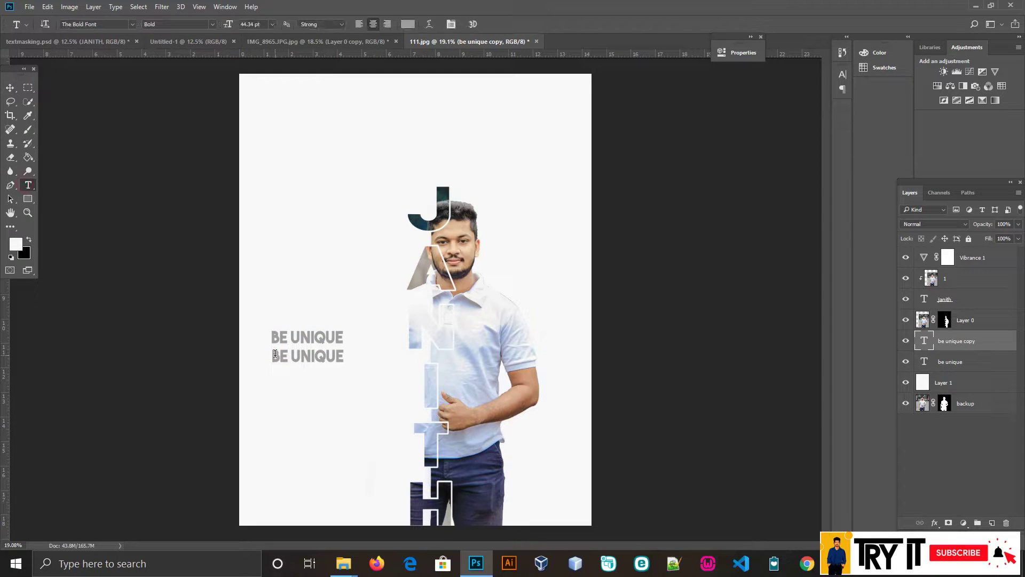
left_click_drag(273, 355, 344, 357)
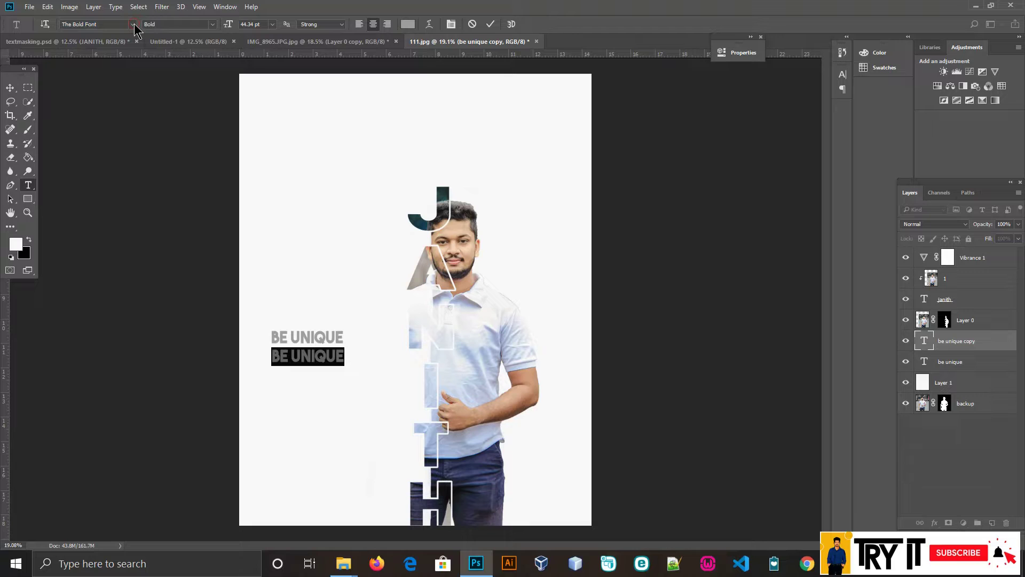
left_click(134, 23)
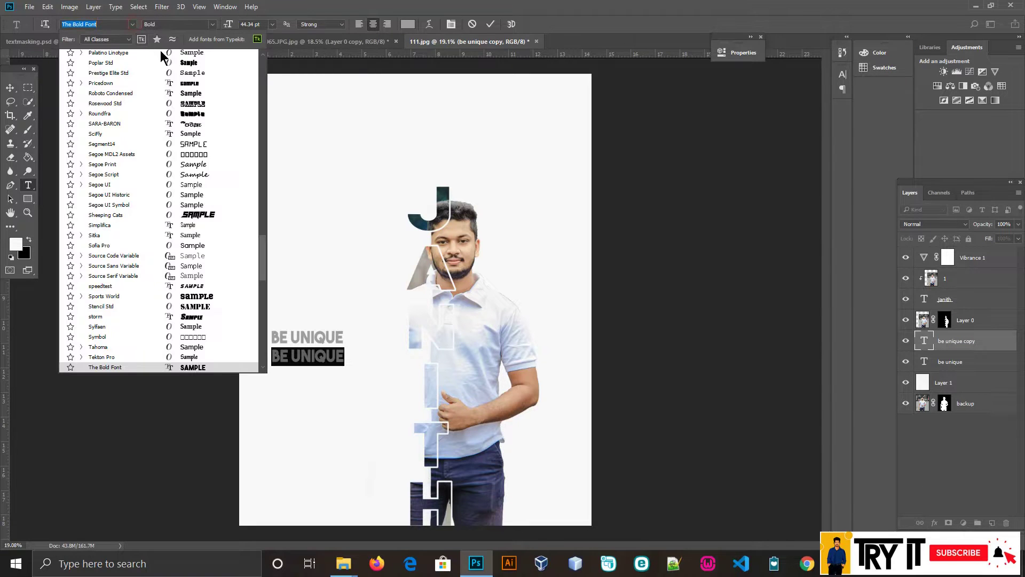
left_click(177, 75)
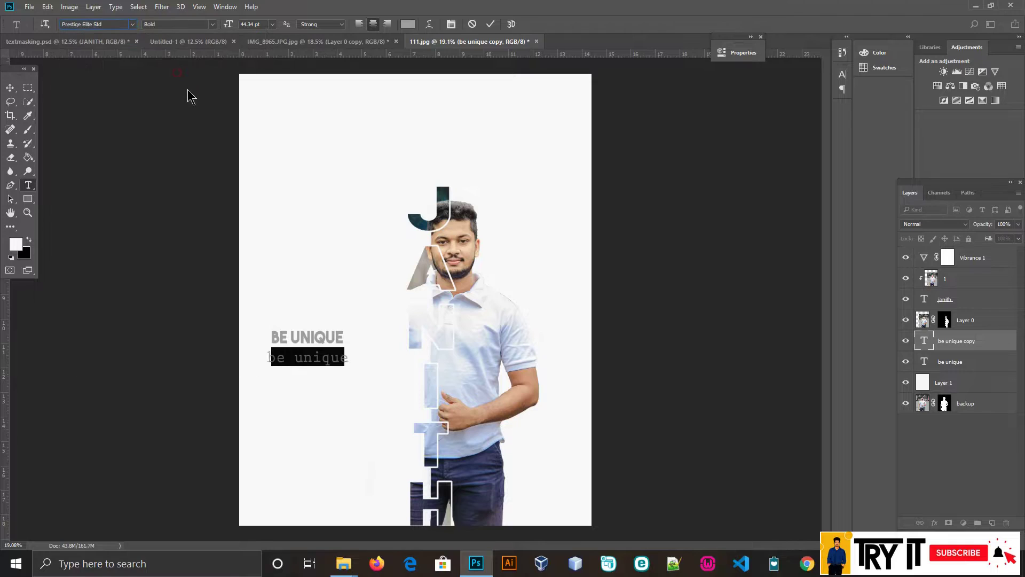
left_click(490, 25)
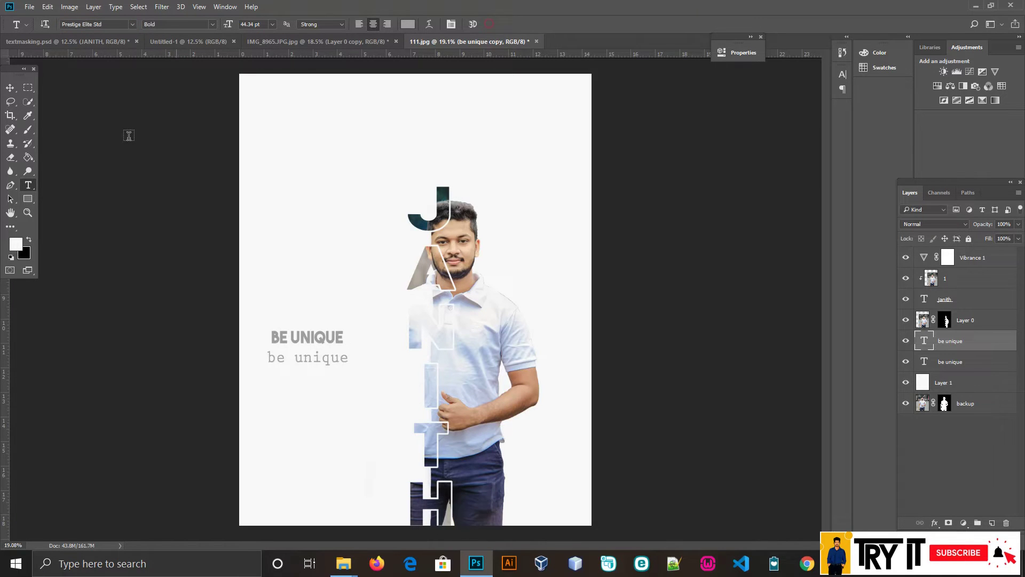
left_click(10, 87)
left_click_drag(310, 356, 304, 356)
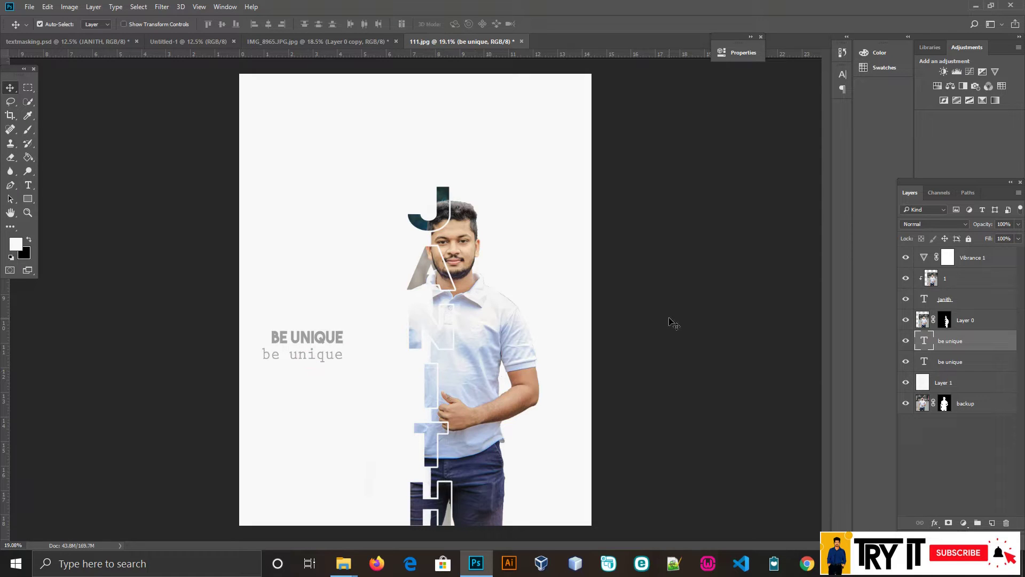
left_click(29, 6)
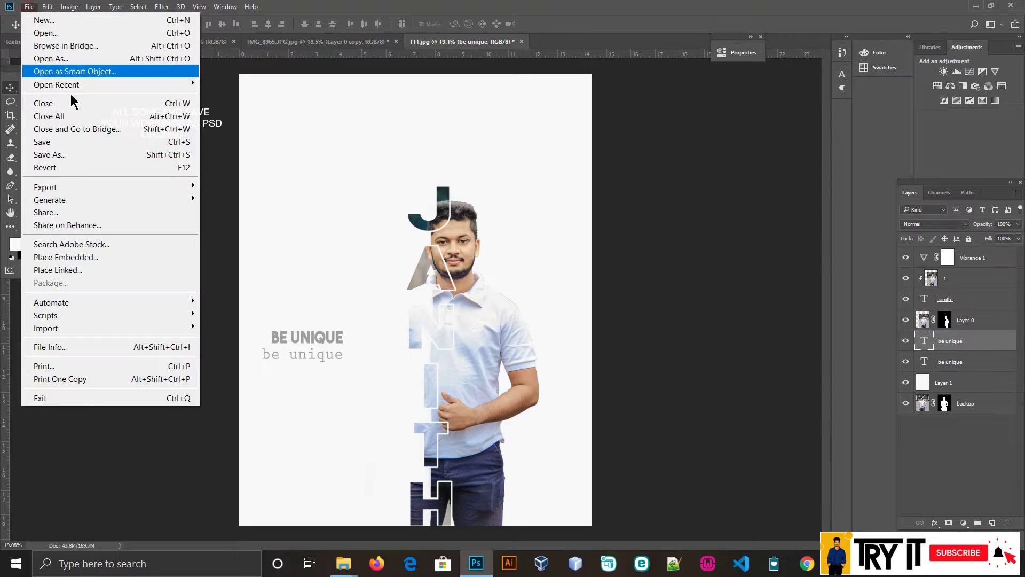
left_click(63, 153)
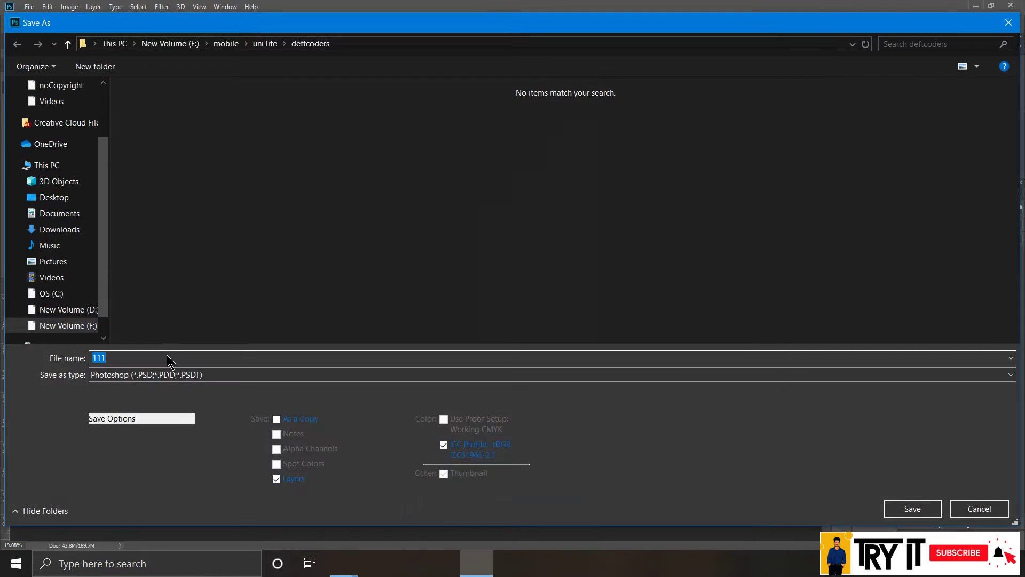
left_click(164, 376)
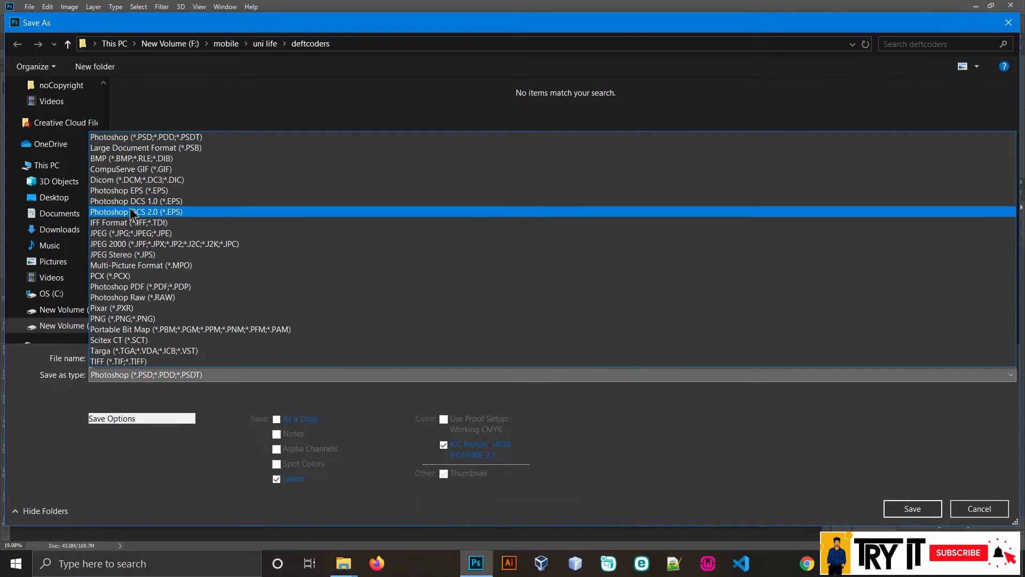
left_click(160, 136)
left_click(139, 375)
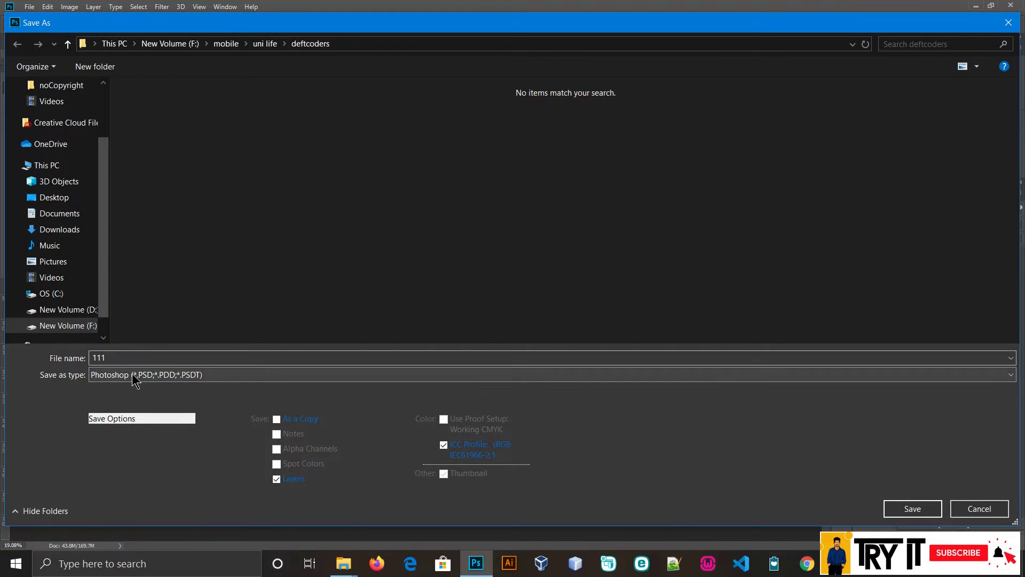
left_click(109, 233)
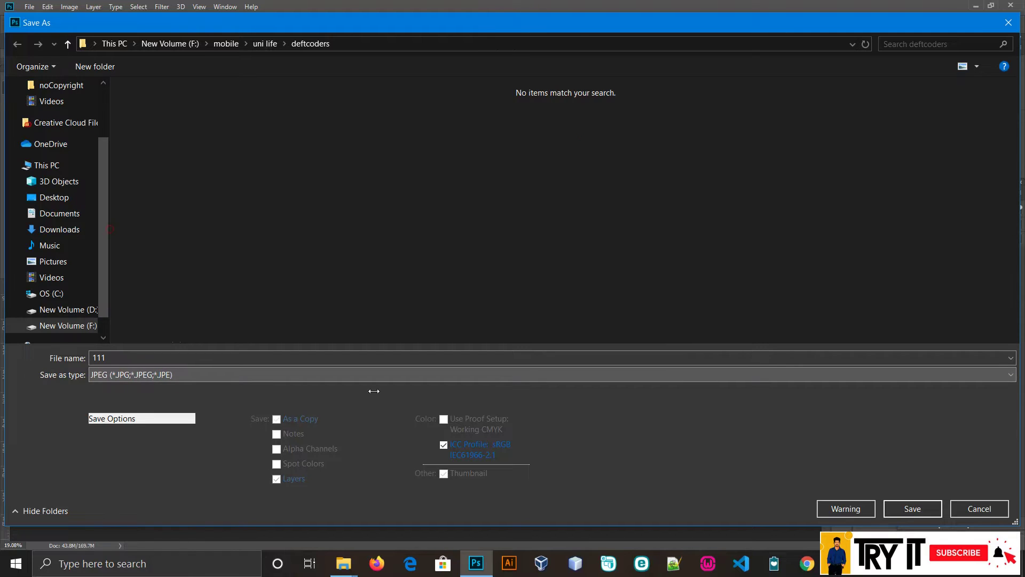
left_click(981, 509)
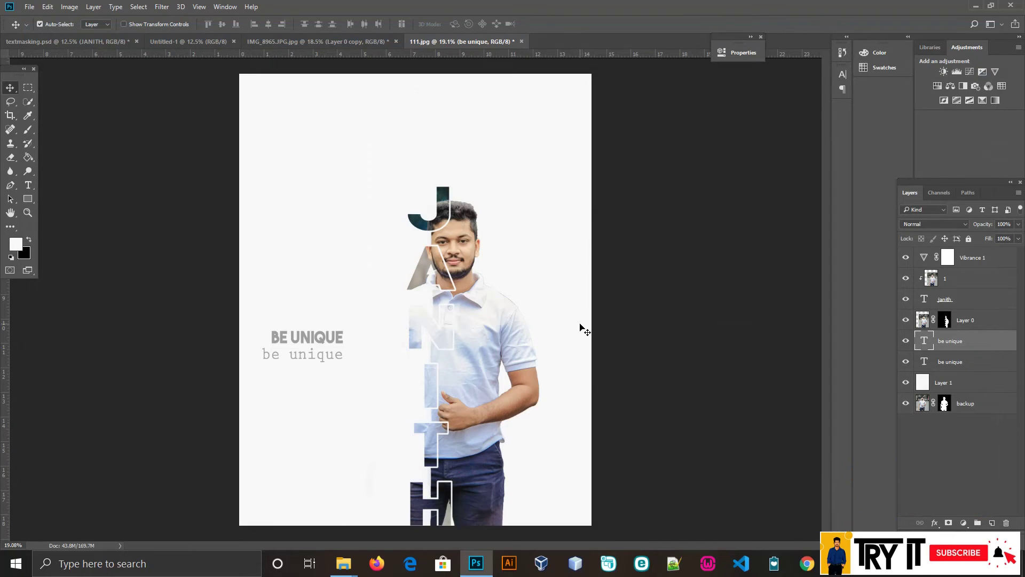
- View the earlier text-masking portrait in textmasking.psd for comparison and return to 111.jpg
left_click(91, 42)
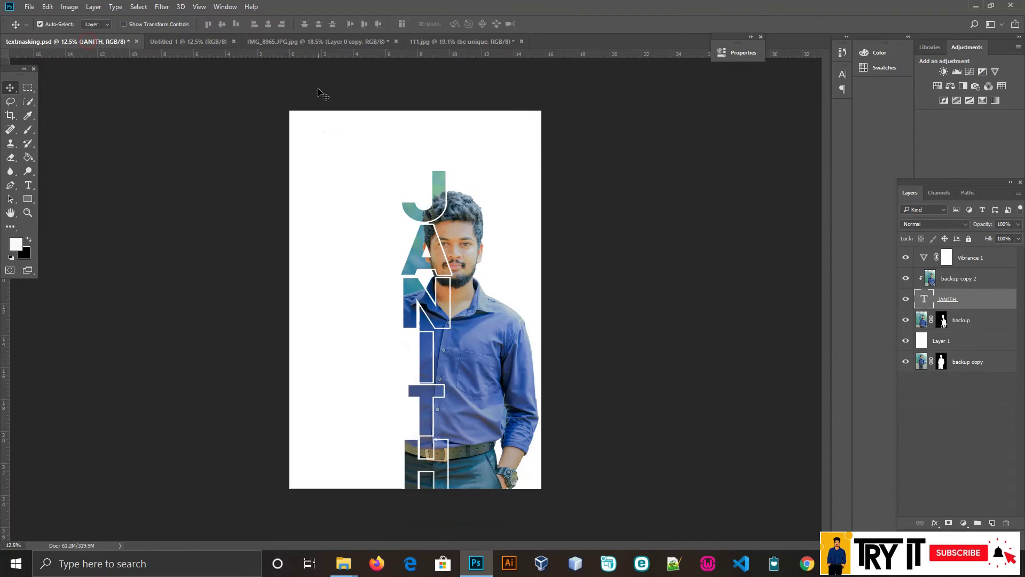
left_click(449, 43)
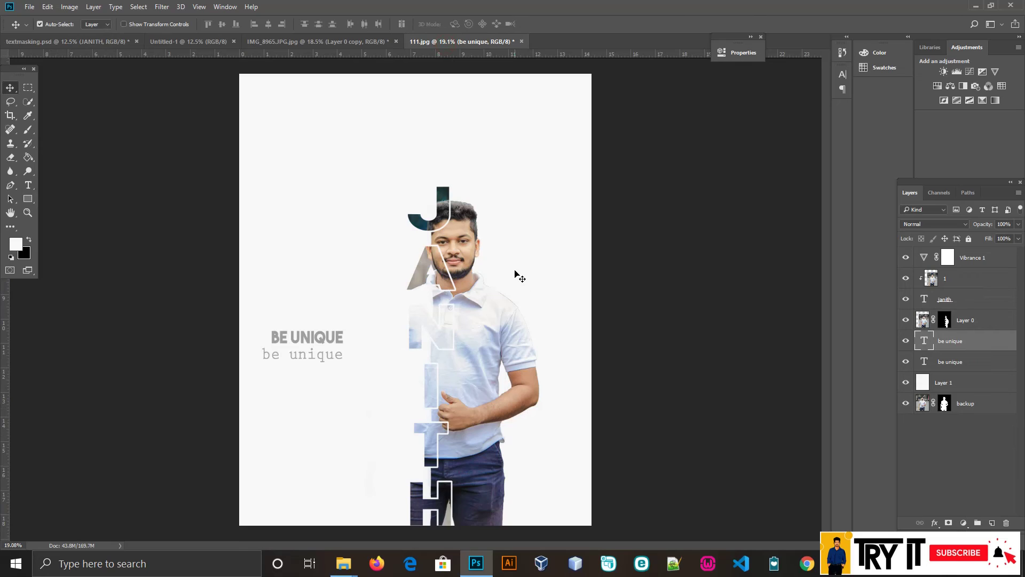